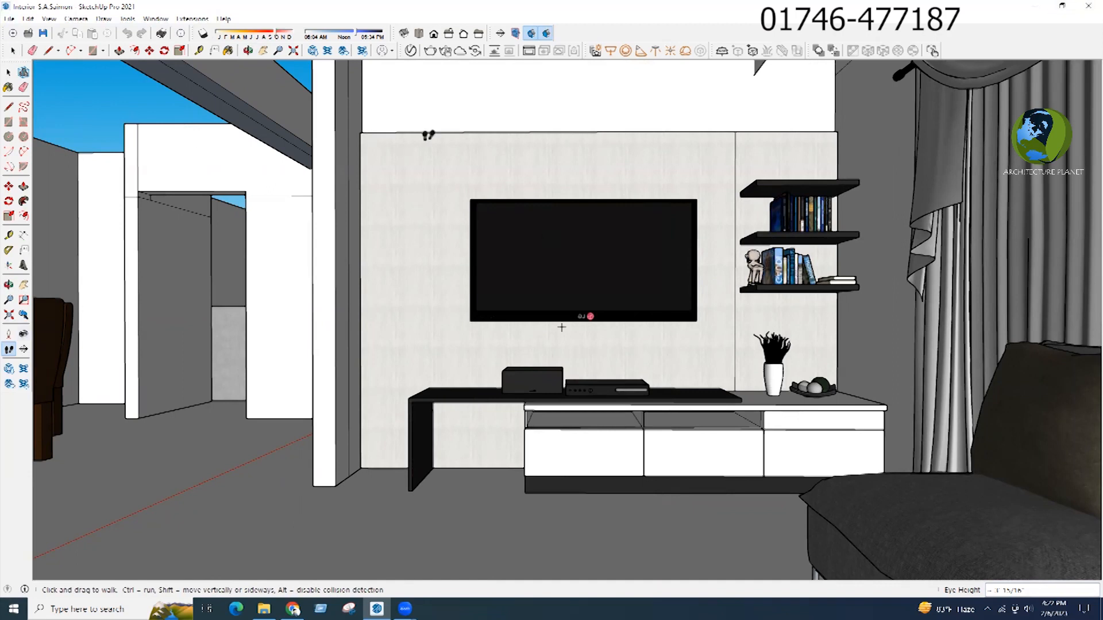
Step: Frame the TV wall straight on and save the view as a new scene
left_click_drag(535, 239, 544, 300)
key("h")
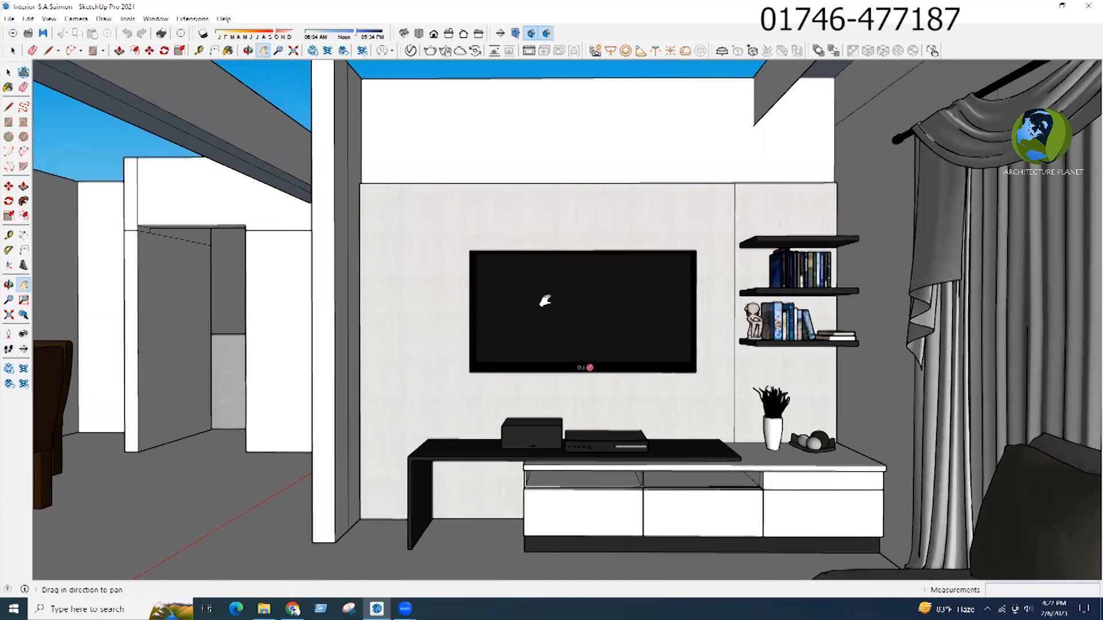
left_click_drag(542, 291, 550, 293)
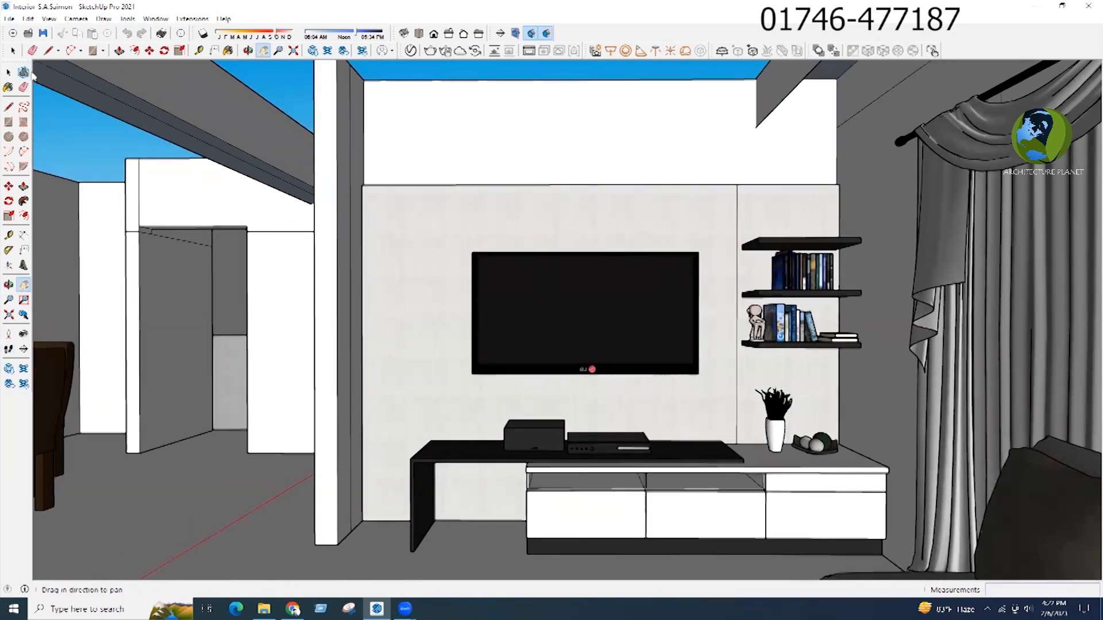
left_click(47, 18)
mouse_move(87, 224)
left_click(167, 224)
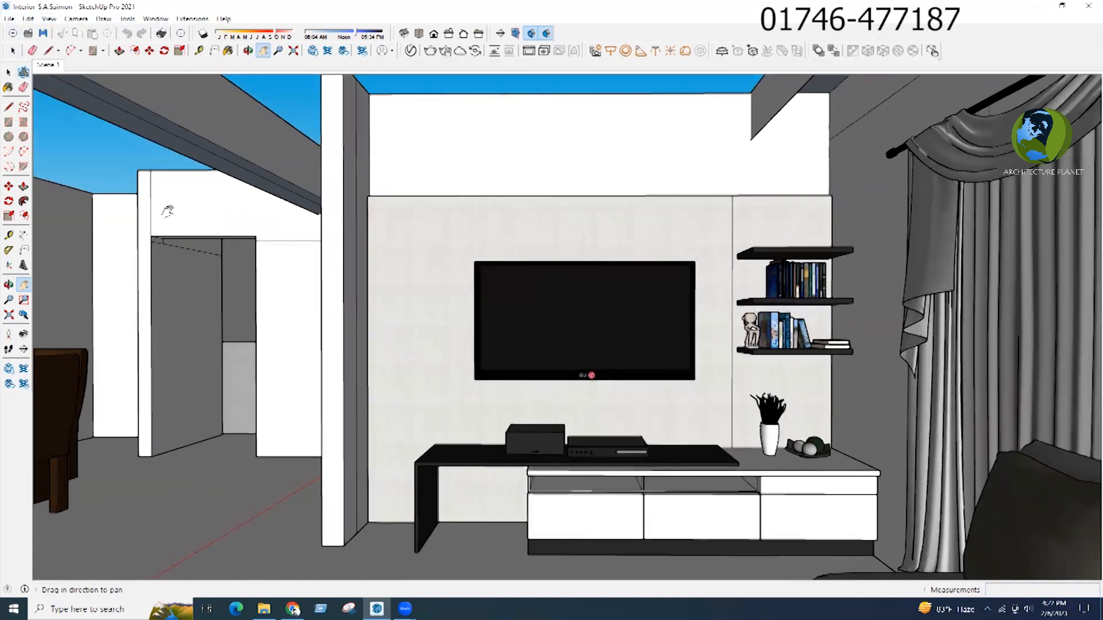
key("space")
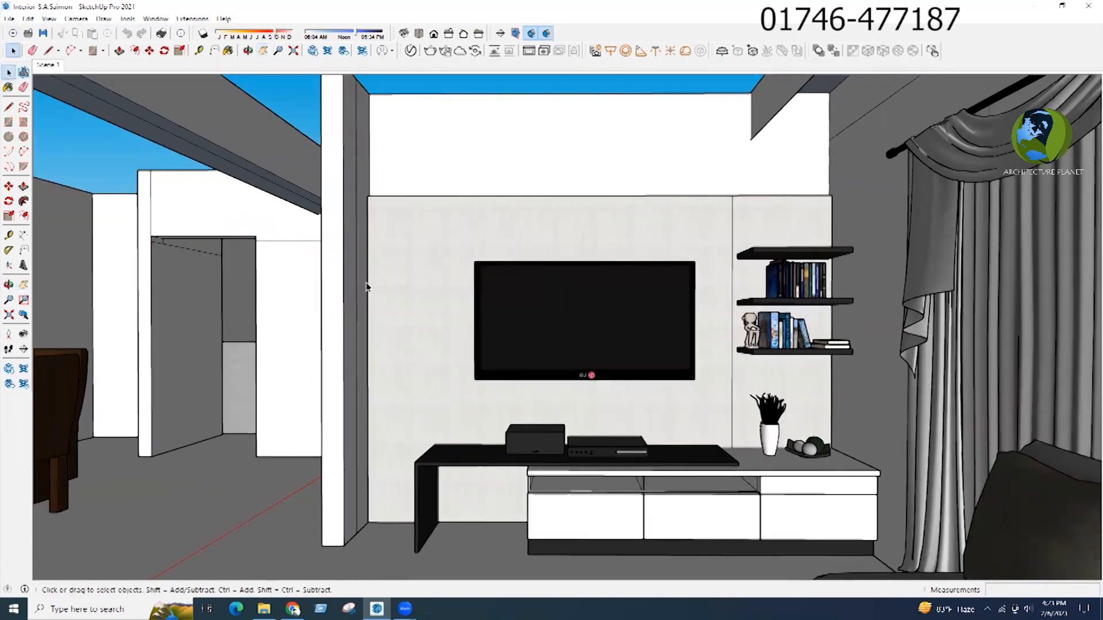
Step: Draw a horizontal line on the wall above the panel, from the beam's lower corner across to the room corner
triple_click(785, 106)
left_click(778, 108)
key("l")
left_click(751, 139)
left_click(829, 139)
key("space")
Step: Push/Pull the wall section above the new line, between the beam and the room corner
middle_click_drag(812, 113, 672, 140)
key("p")
left_click(773, 140)
left_click(786, 167)
middle_click_drag(373, 204, 376, 308)
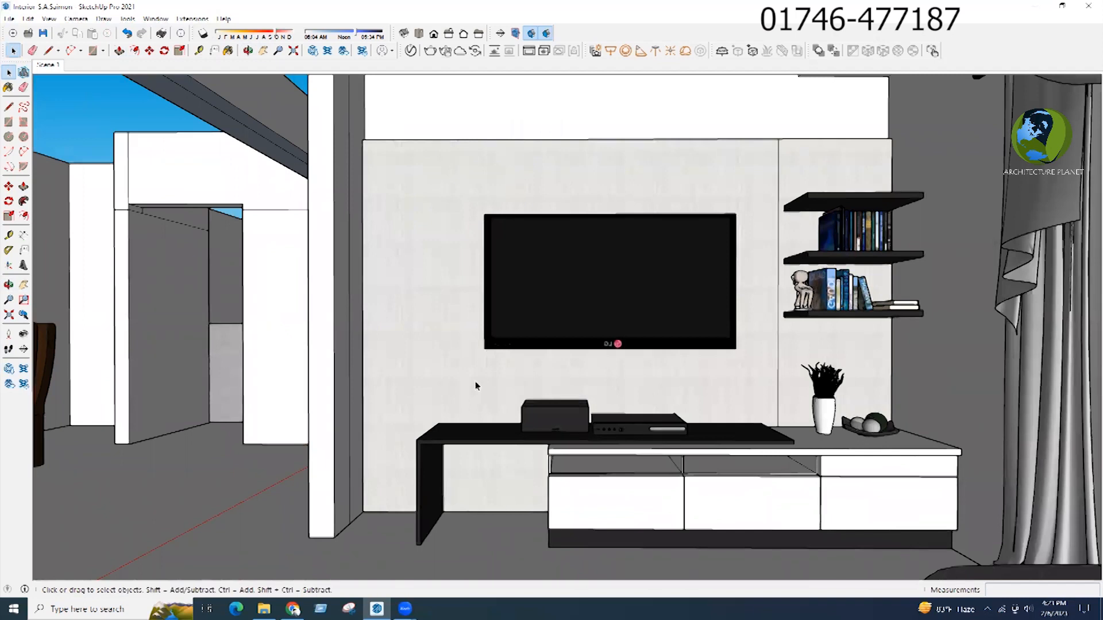
Step: Draw a vertical line about 6' 11" long inside the TV wall panel group, close to the panel's left edge
scroll(475, 383, "down", 2)
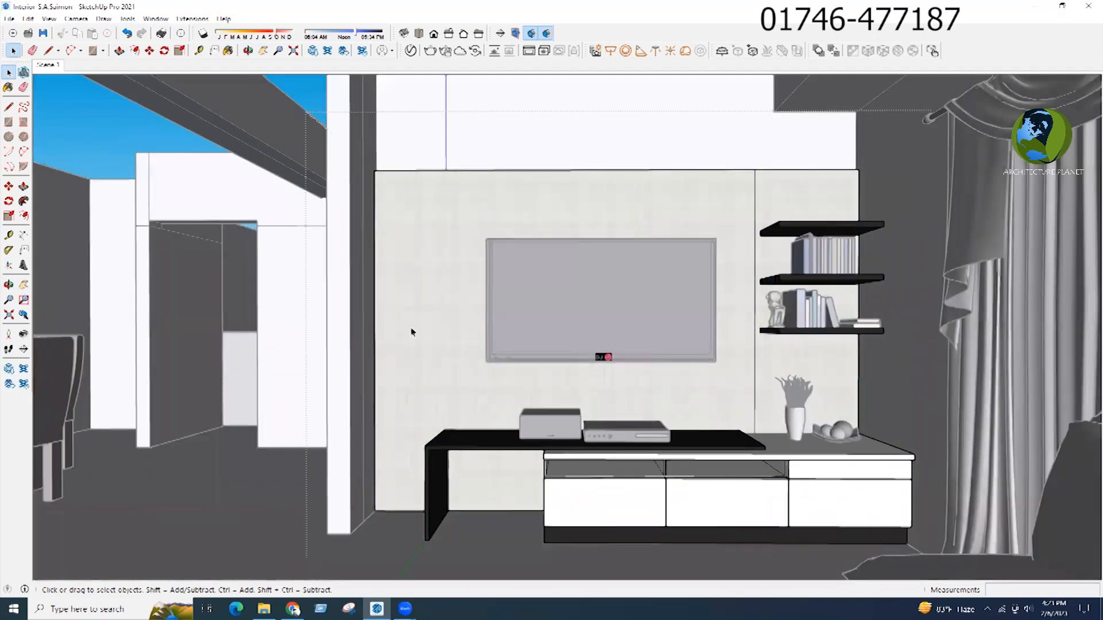
left_click(408, 404)
key("l")
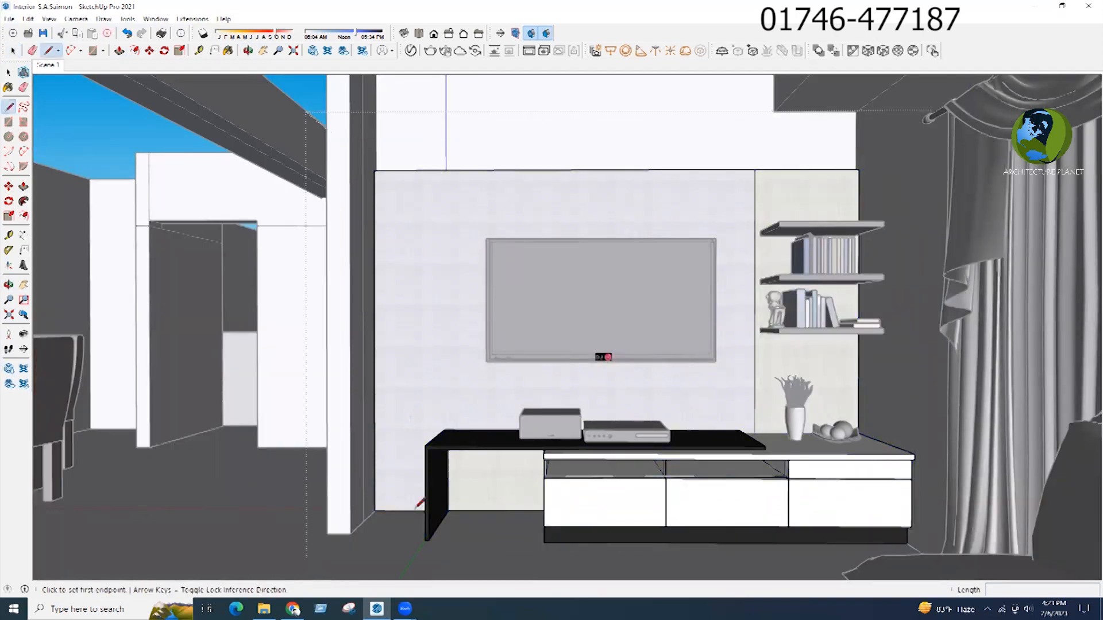
scroll(381, 508, "up", 5)
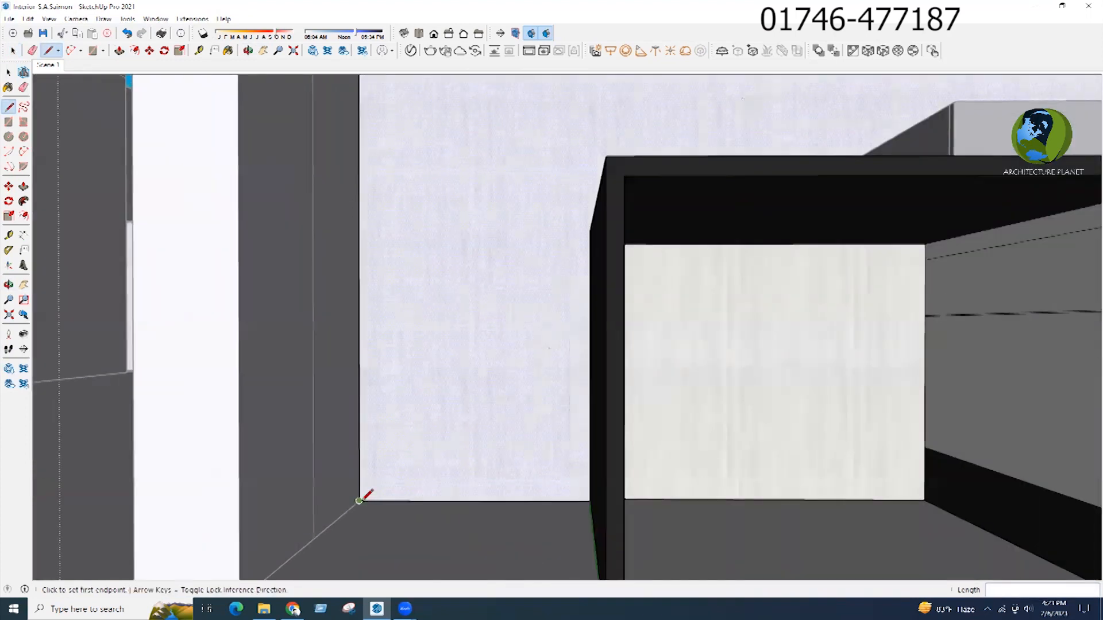
key("Escape")
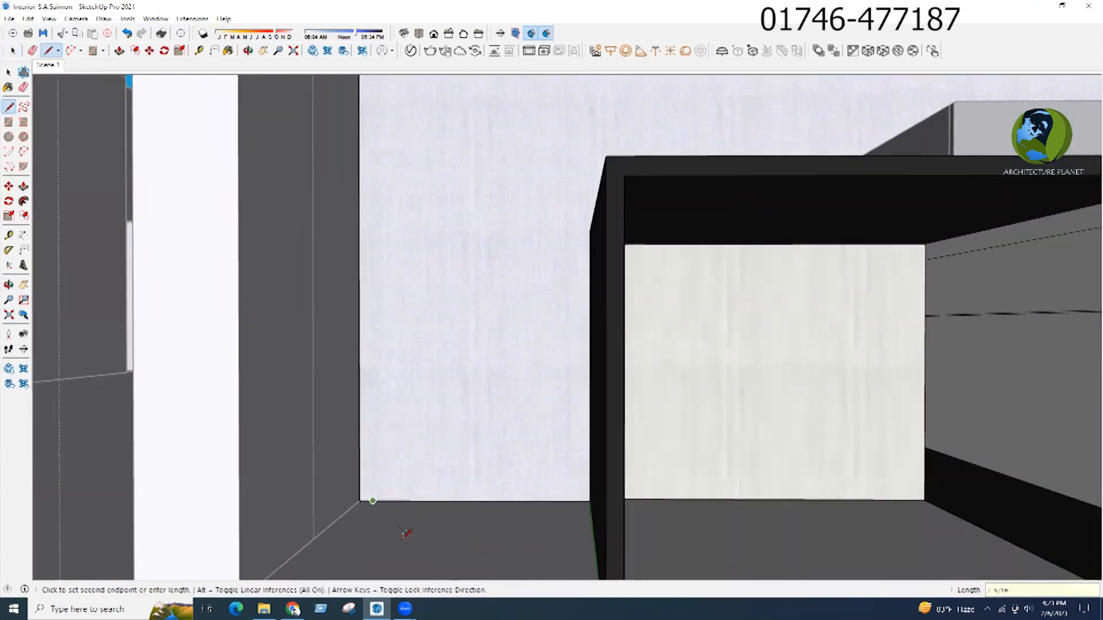
scroll(405, 534, "down", 4)
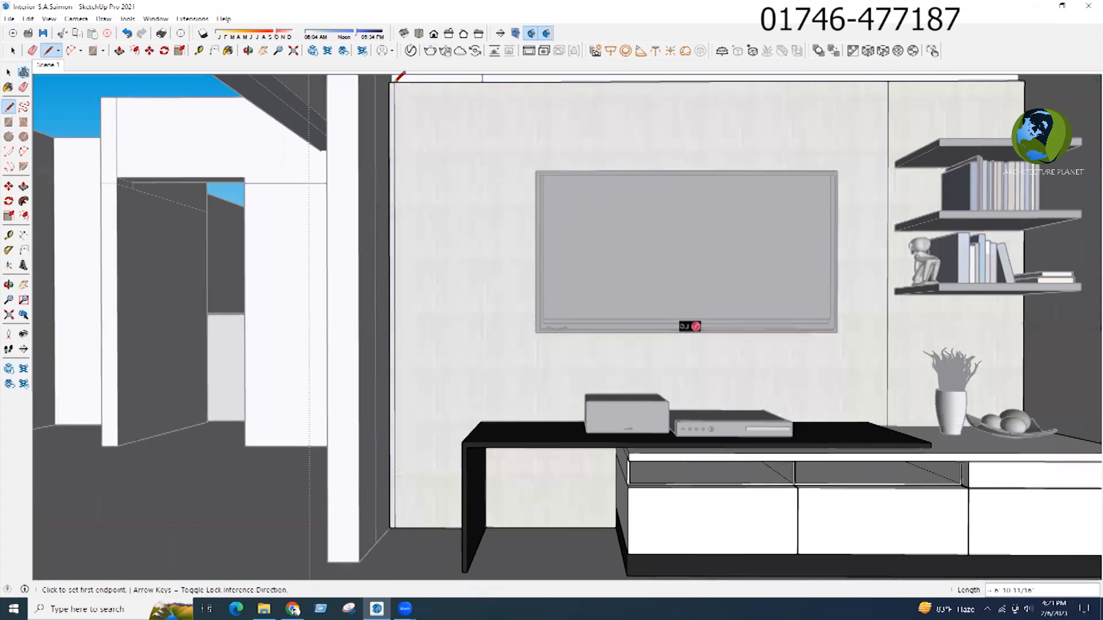
Step: Copy the vertical line sideways by one strip width and array the copies across the panel
key("space")
scroll(399, 168, "up", 5)
key("m")
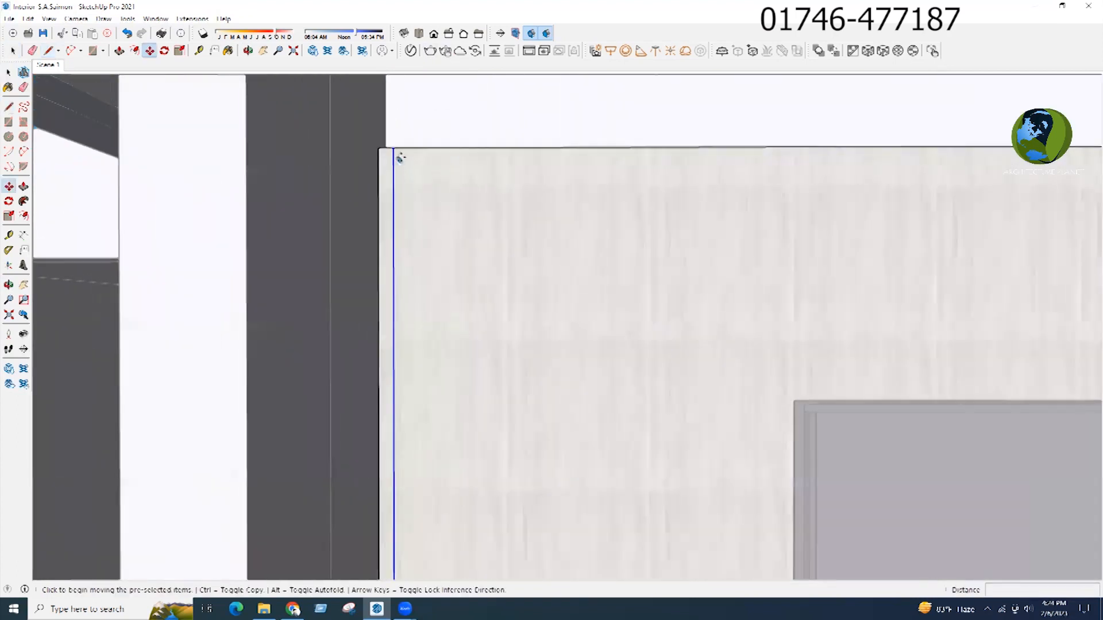
key("ctrl")
scroll(386, 131, "down", 3)
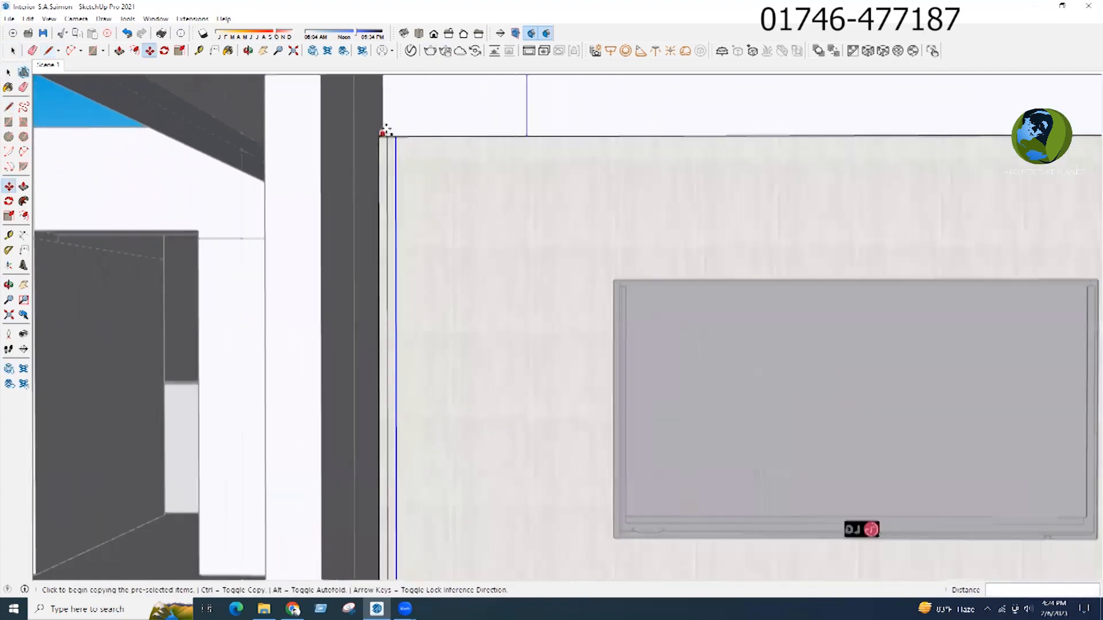
scroll(386, 130, "down", 2)
key("Return")
scroll(396, 124, "down", 3)
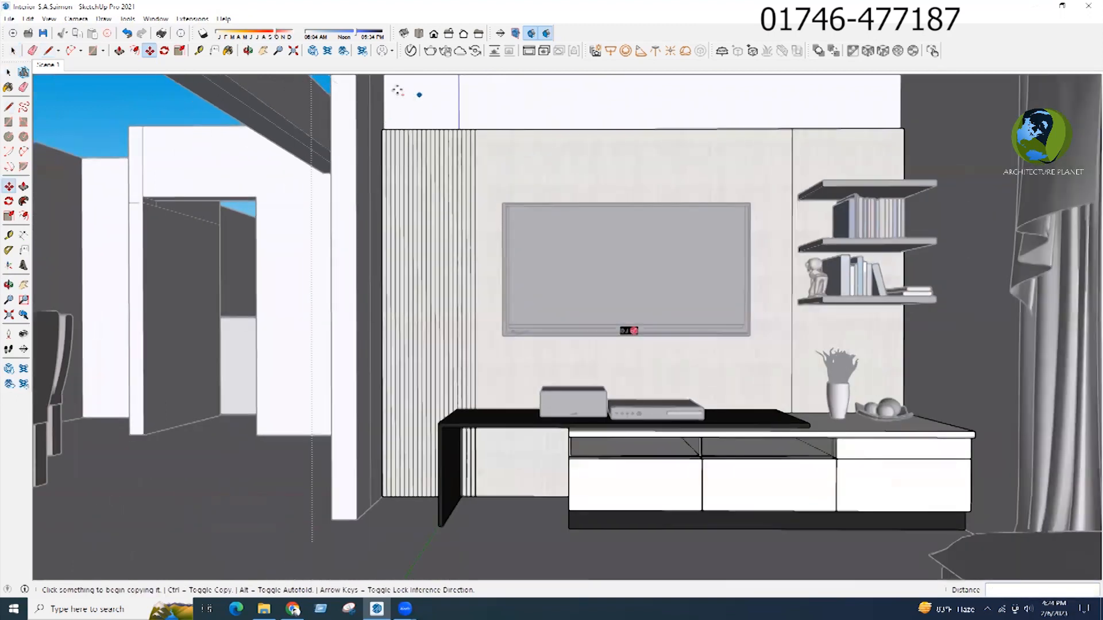
Step: Try 30 and 50 copies for the line array, then settle on 40
type("x30")
key("Return")
type("x50")
key("Return")
type("x40")
key("Return")
key("space")
Step: Push the first alternate strips at the panel's left end back to form grooves
scroll(411, 156, "up", 1)
middle_click_drag(411, 158, 300, 218)
scroll(344, 147, "up", 3)
scroll(290, 206, "up", 3)
key("p")
left_click(286, 212)
left_click(407, 209)
left_click(295, 204)
left_click(431, 214)
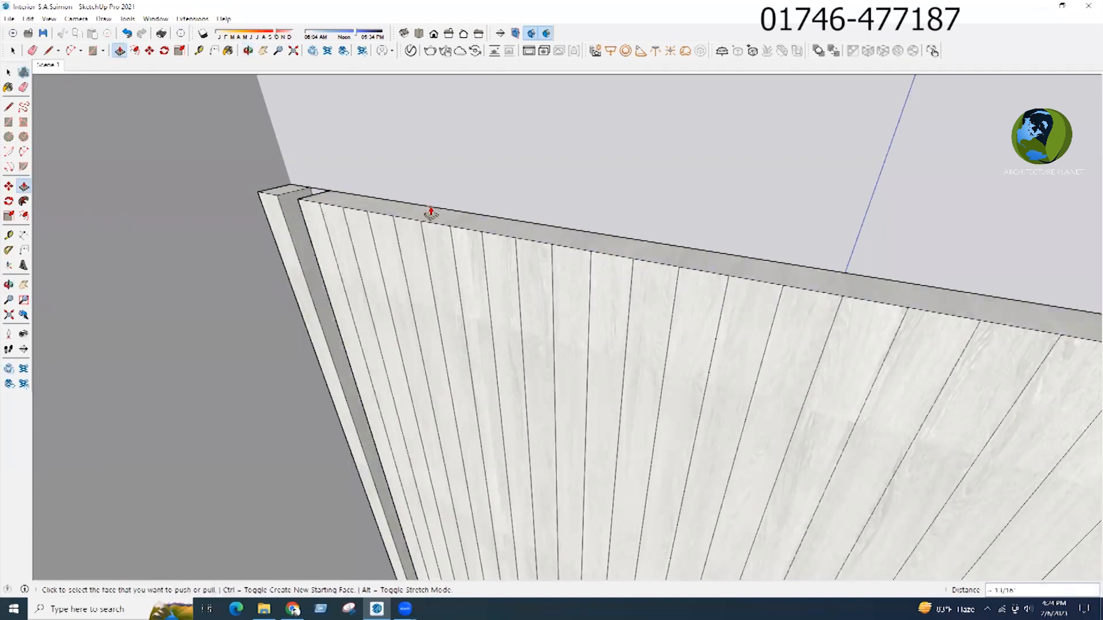
left_click(333, 220)
left_click(446, 212)
Step: Repeat the same groove depth on every other strip across the lined part of the panel
mouse_move(357, 222)
middle_mouse_down()
mouse_move(537, 204)
mouse_move(264, 229)
mouse_move(364, 222)
middle_mouse_up()
double_click(395, 214)
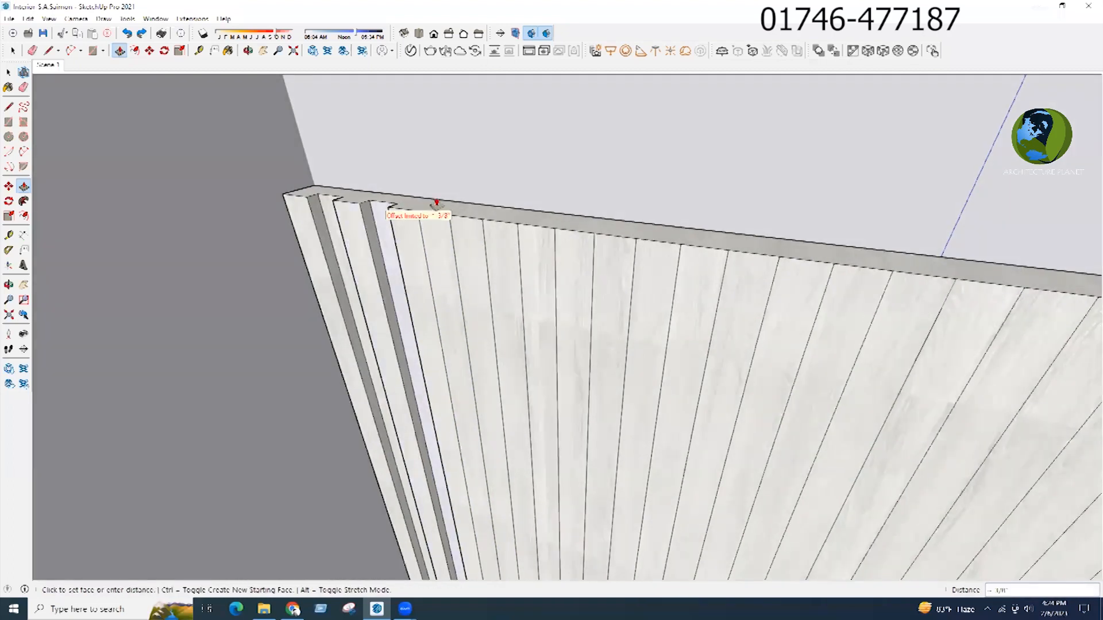
double_click(429, 229)
double_click(494, 235)
scroll(205, 173, "down", 3)
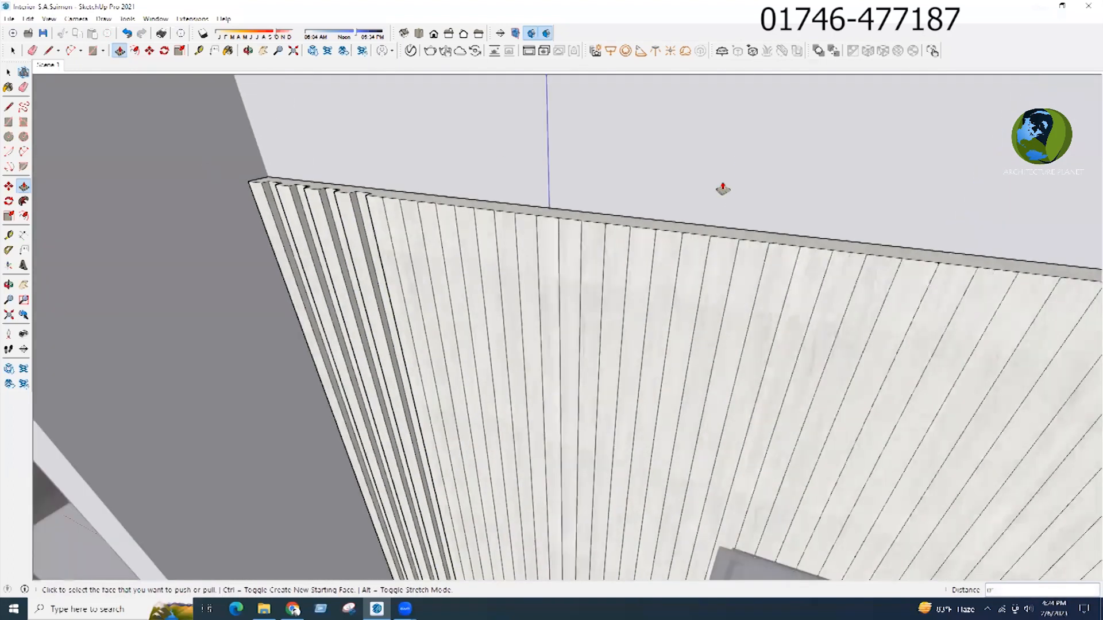
scroll(722, 188, "up", 1)
double_click(314, 223)
double_click(359, 229)
double_click(403, 230)
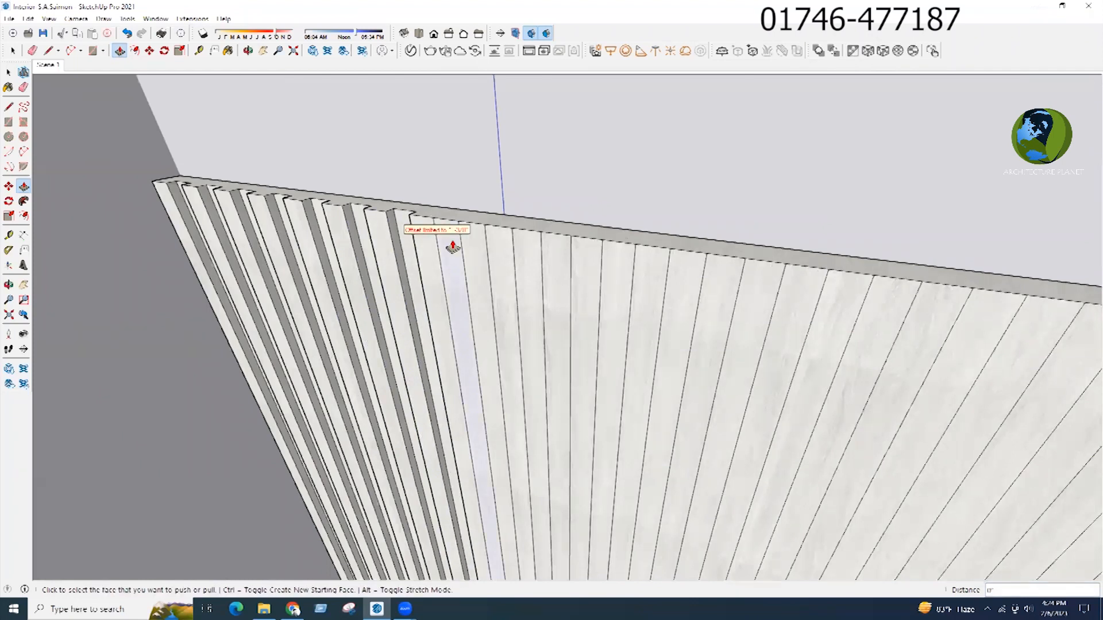
double_click(448, 246)
double_click(500, 268)
double_click(556, 288)
double_click(611, 299)
scroll(185, 224, "down", 3)
middle_click_drag(920, 268, 844, 284)
double_click(489, 259)
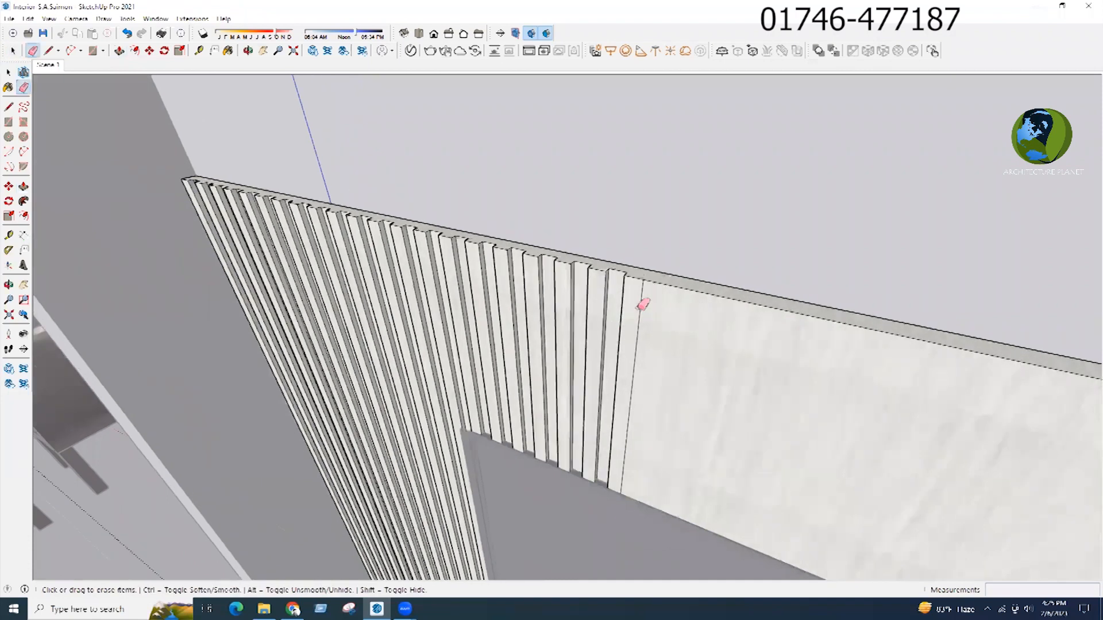
Step: Move the TV slightly outward so that it stands clear of the ribbed panel
middle_click_drag(592, 326, 468, 344)
left_click(572, 375)
double_click(519, 385)
left_click(519, 385)
middle_click_drag(510, 407, 516, 409)
key("m")
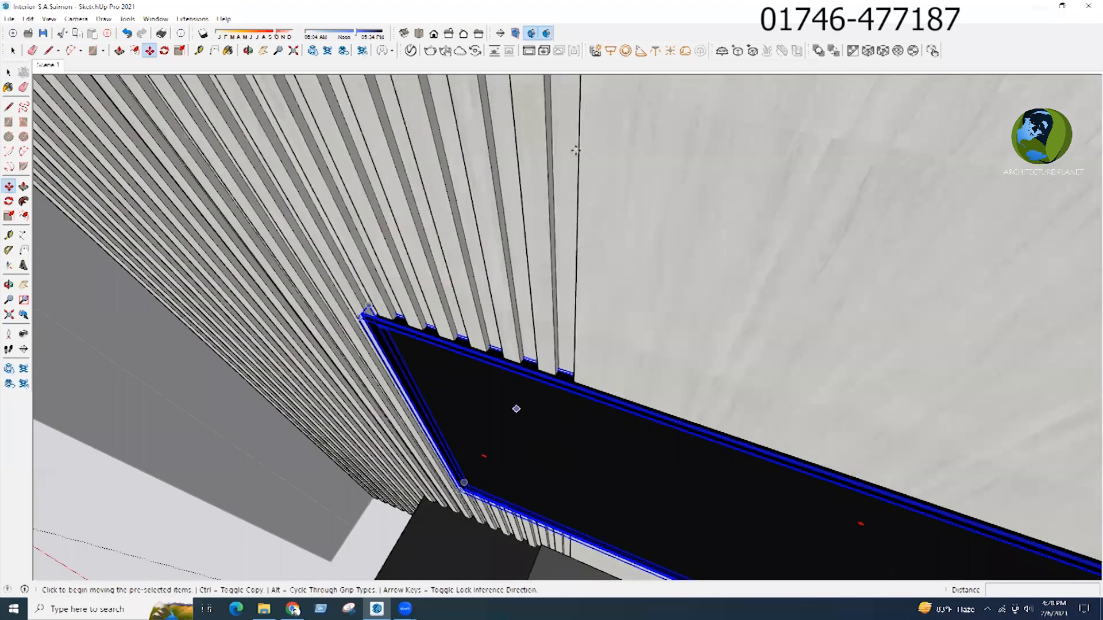
middle_click_drag(576, 150, 567, 275, "shift")
left_click(571, 158)
left_click(571, 166)
key("space")
Step: Return to Scene 1 and measure the height of the ribbed panel
middle_click_drag(633, 223, 621, 115)
left_click(369, 91)
left_click(48, 65)
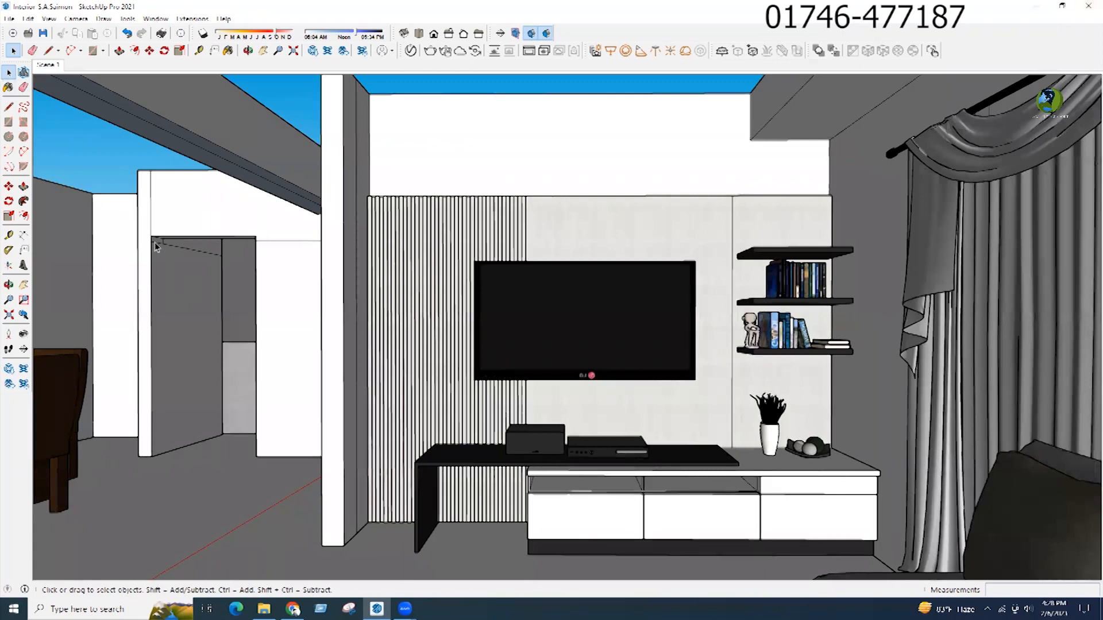
key("t")
left_click(384, 522)
left_click(392, 196)
key("space")
Step: Open the wall panel group and Push/Pull its top face up to the level of the beam's underside
scroll(670, 125, "up", 2)
middle_click_drag(670, 126, 895, 133)
scroll(893, 143, "up", 2)
middle_click_drag(856, 264, 798, 355)
double_click(798, 355)
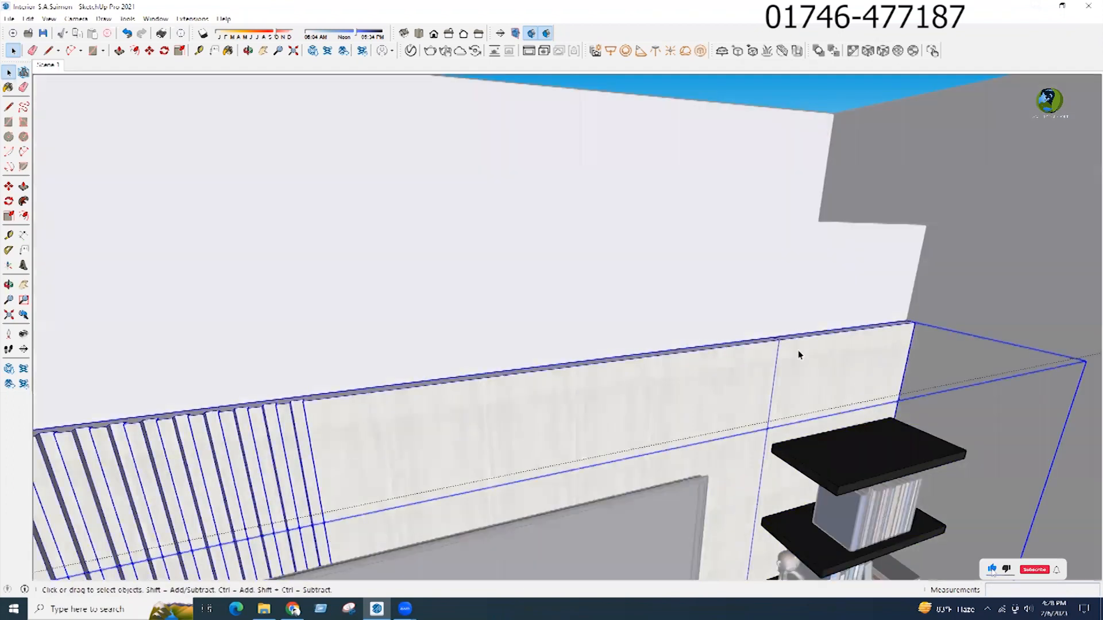
double_click(798, 355)
key("p")
scroll(804, 334, "up", 3)
left_click(791, 343)
middle_click_drag(753, 242, 723, 74)
scroll(764, 103, "down", 2)
left_click(819, 109)
Step: Raise the remaining section of the panel's top by the same distance and close the panel group
middle_click_drag(818, 196, 787, 402)
double_click(729, 314)
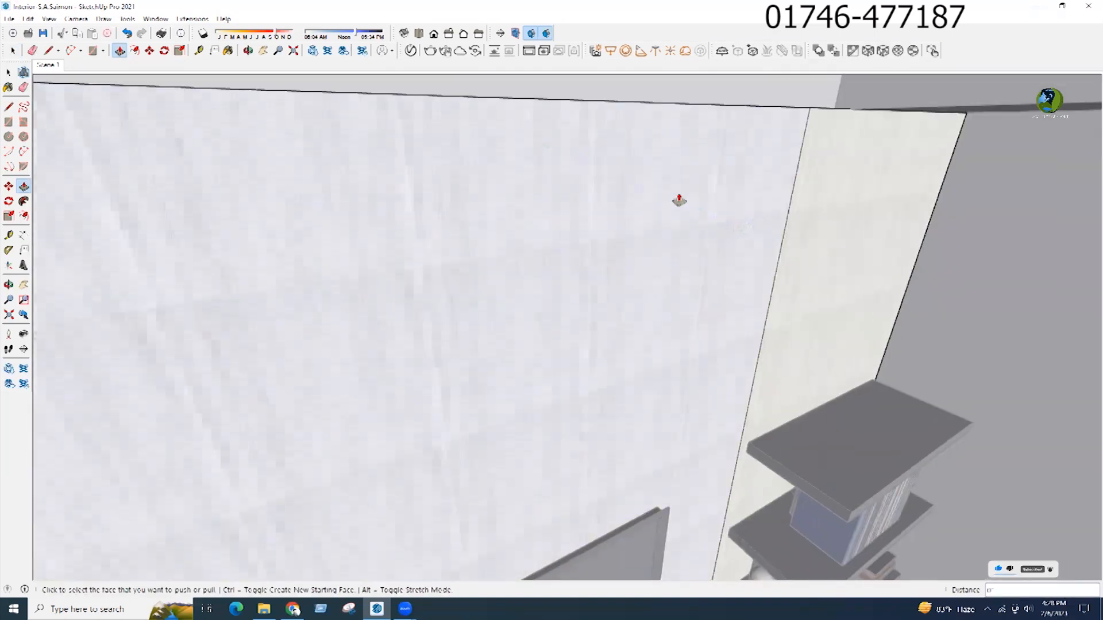
scroll(679, 200, "down", 5)
middle_click_drag(679, 200, 703, 188)
middle_click_drag(733, 276, 657, 268)
key("space")
key("Escape")
left_click(1088, 125)
scroll(1088, 125, "down", 1)
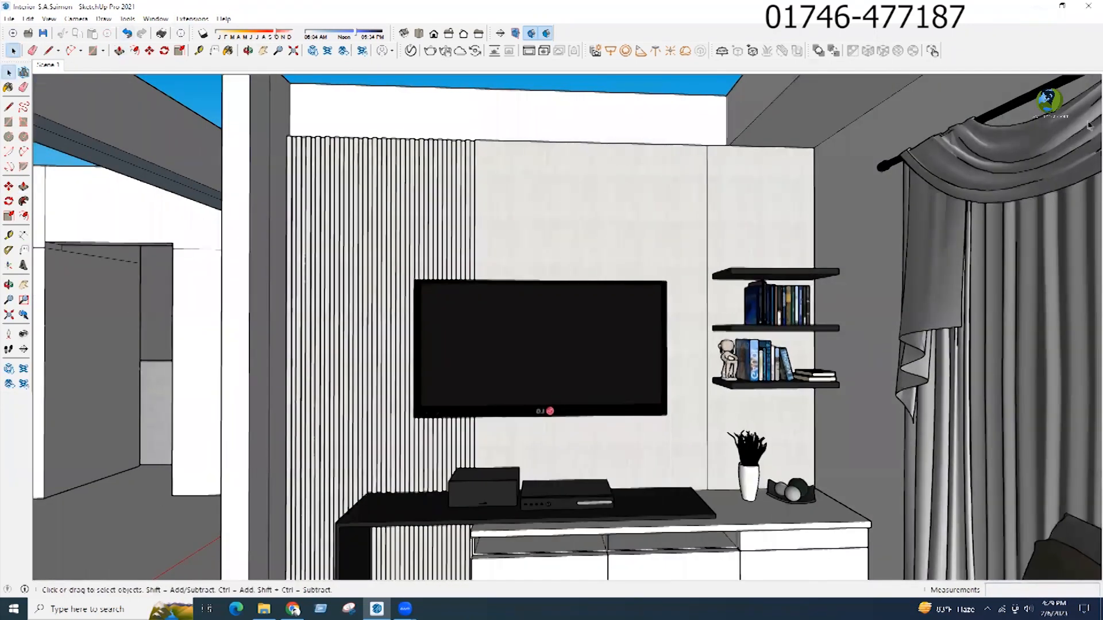
Step: Switch to File Explorer and open the model with the row of doors from the 2020 component folder
scroll(1089, 125, "down", 4)
scroll(443, 542, "up", 4)
middle_click_drag(443, 542, 460, 321)
scroll(459, 322, "up", 3)
scroll(630, 308, "down", 3)
middle_click_drag(630, 308, 560, 322)
scroll(560, 322, "down", 4)
scroll(368, 163, "down", 1)
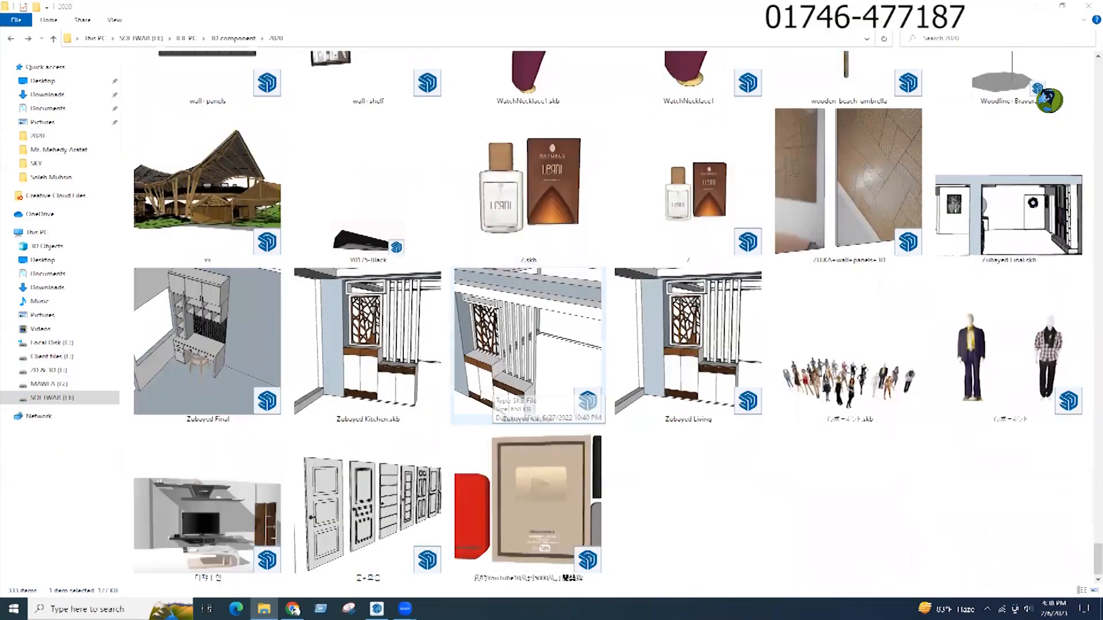
left_click(382, 506)
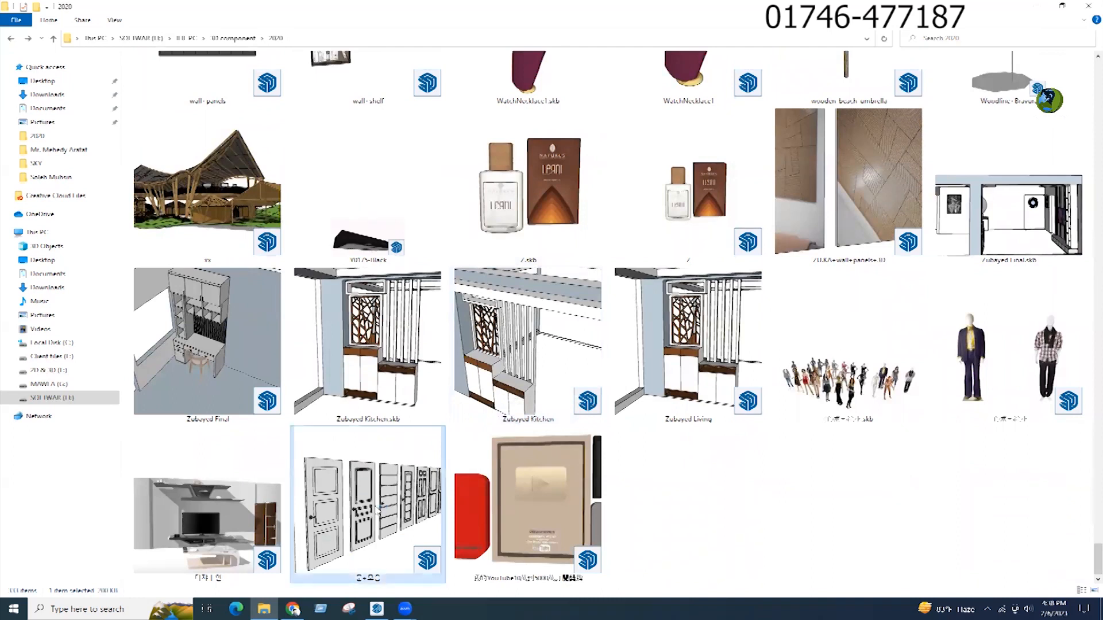
double_click(373, 488)
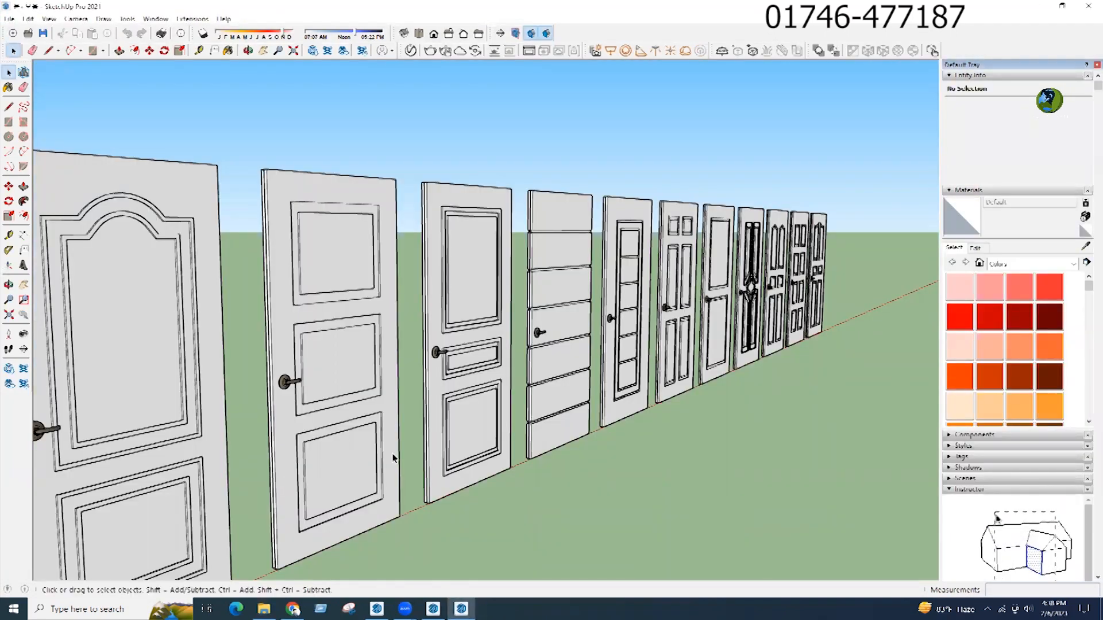
Step: Look over the different door designs in the row
scroll(579, 511, "down", 3)
middle_click_drag(290, 346, 190, 333)
scroll(266, 419, "down", 5)
scroll(336, 443, "up", 2)
scroll(337, 443, "up", 2)
middle_click_drag(333, 434, 296, 422)
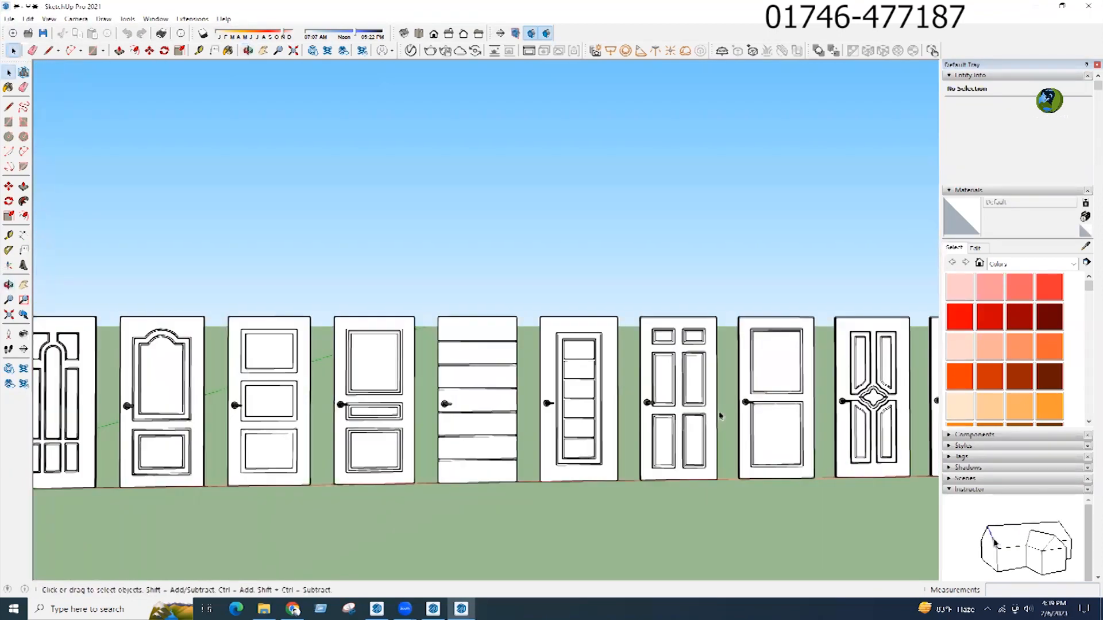
scroll(730, 412, "up", 3)
Step: Turn the door with six stacked panels inside a rectangular frame into a component
left_click(441, 352)
scroll(267, 362, "down", 1)
scroll(267, 362, "down", 4)
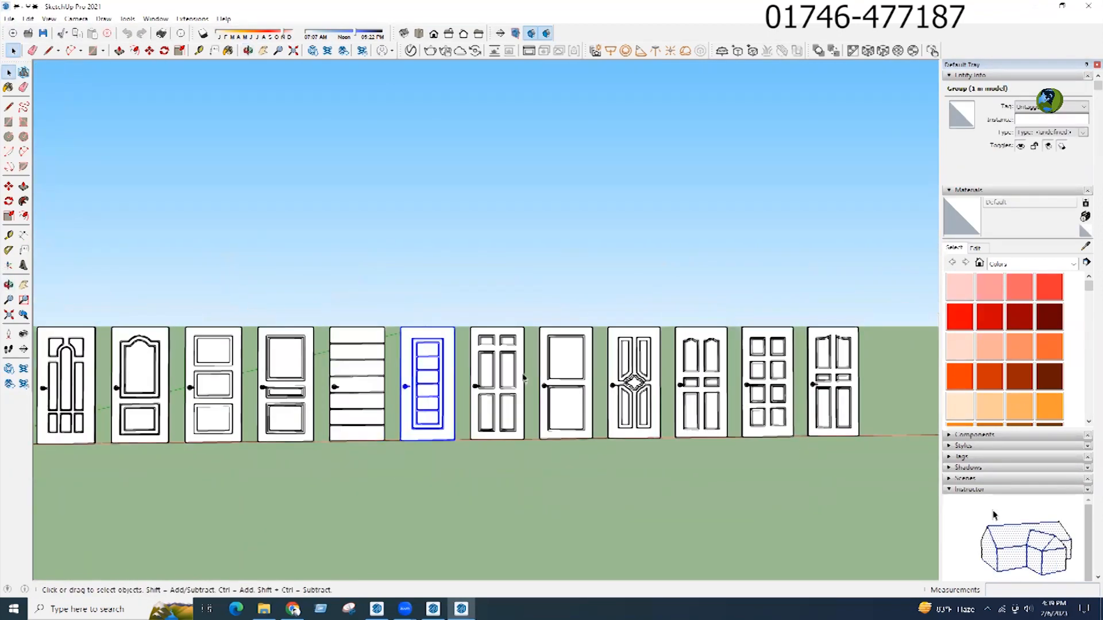
scroll(368, 413, "up", 4)
scroll(631, 380, "up", 2)
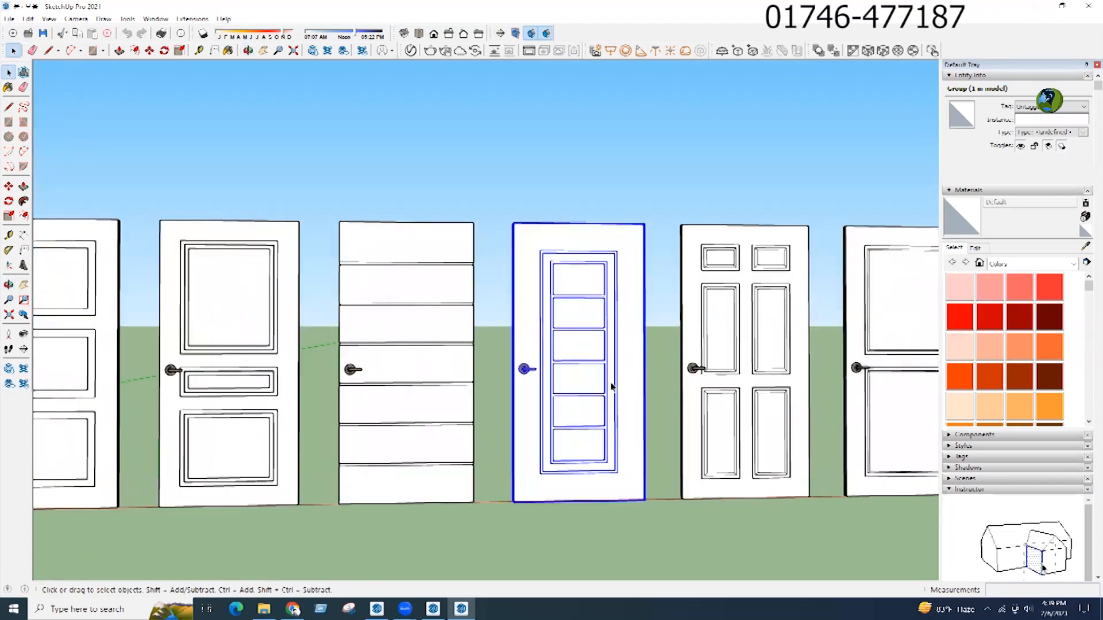
right_click(594, 369)
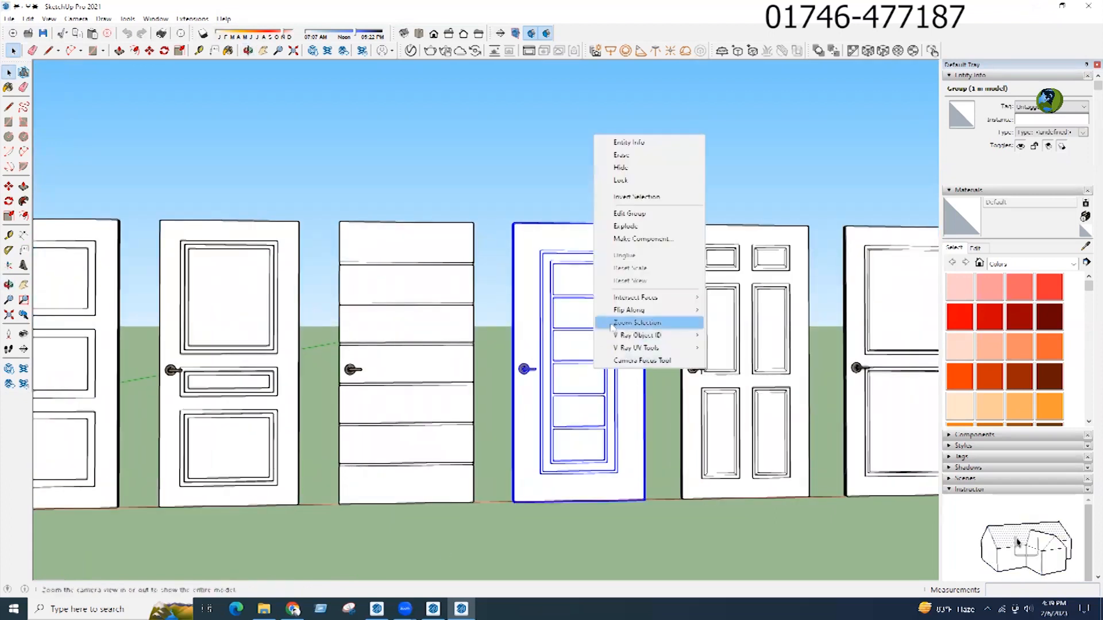
left_click(688, 236)
key("Return")
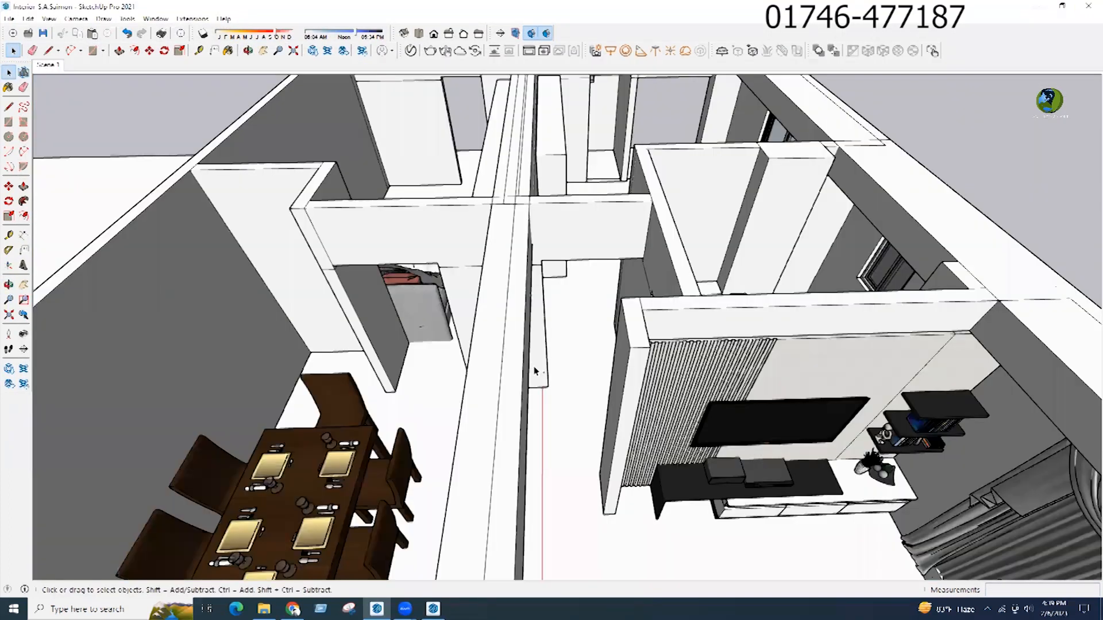
Step: Paste the door into the interior model beside the dining area's doorway and rotate it 90 degrees
key("ctrl+v")
scroll(404, 411, "up", 5)
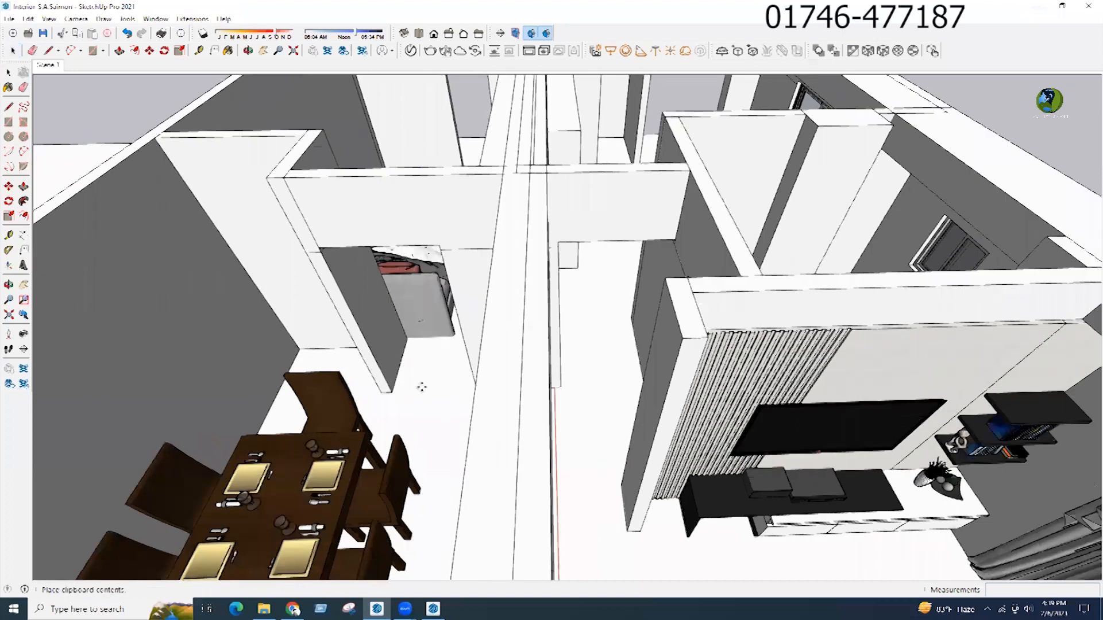
left_click(404, 411)
scroll(408, 405, "up", 2)
key("q")
key("Escape")
left_click(462, 399)
left_click(464, 377)
left_click(568, 432)
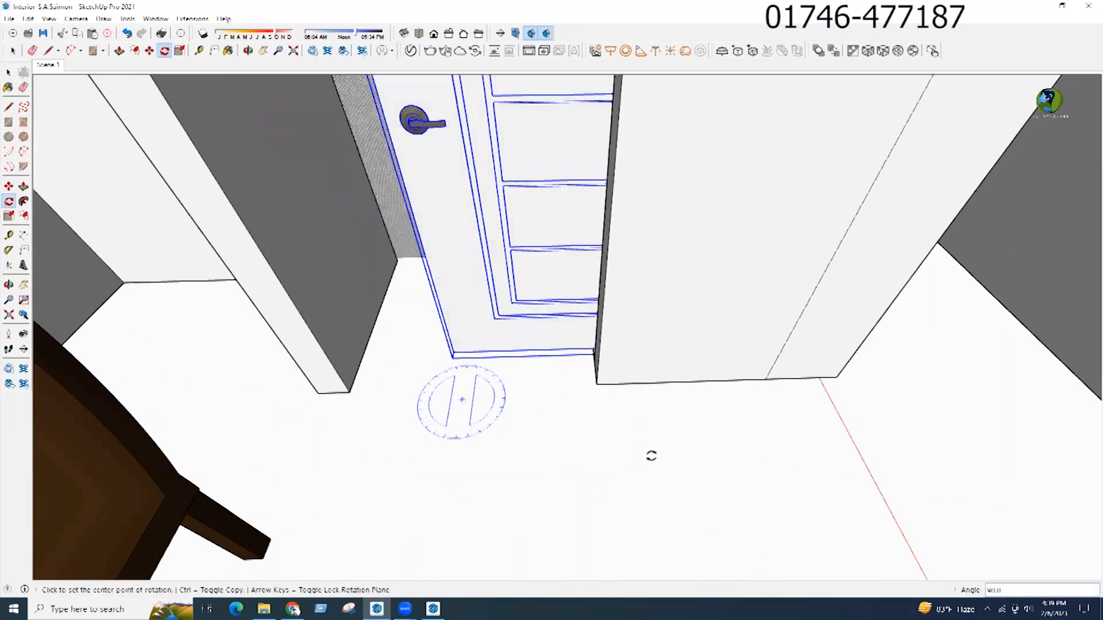
Step: Move the door by its bottom edge into the corner of the doorway opening
scroll(649, 458, "down", 2)
scroll(389, 409, "up", 2)
key("m")
scroll(513, 366, "up", 3)
left_click(579, 343)
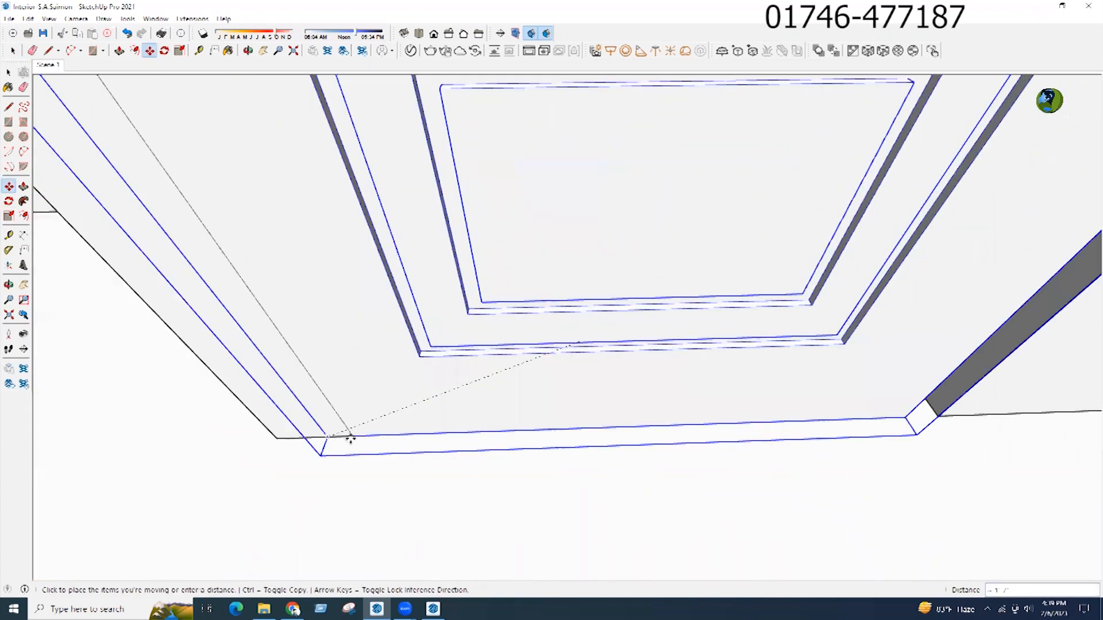
left_click(351, 438)
Step: Scale the placed door so it fills the width and height of the doorway opening
scroll(407, 448, "down", 5)
scroll(569, 214, "up", 1)
key("s")
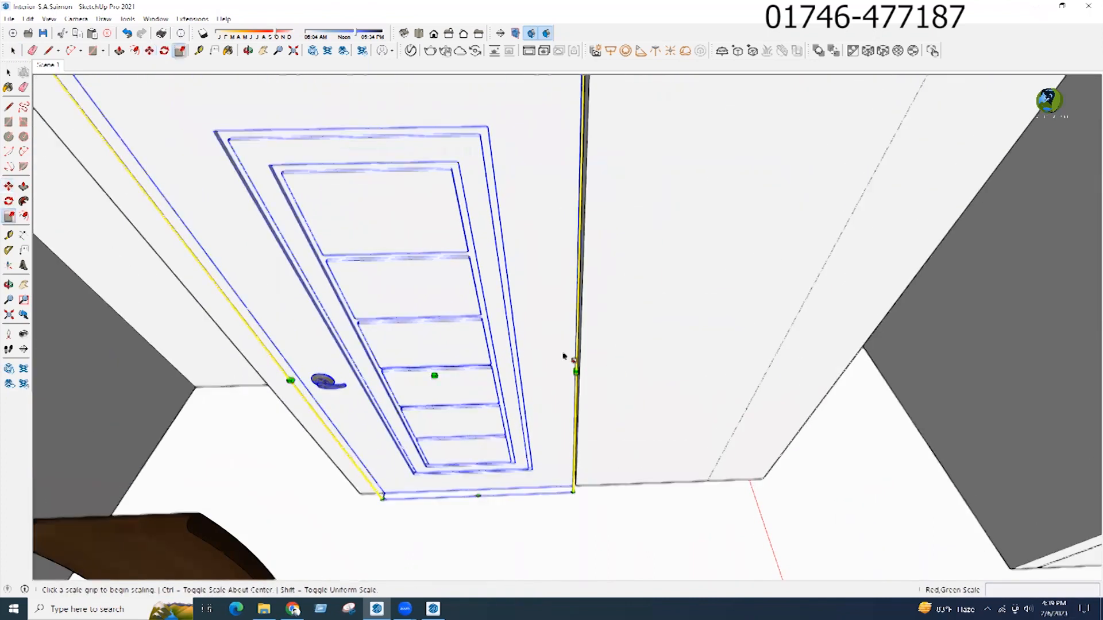
scroll(576, 363, "up", 3)
left_click(547, 340)
left_click(556, 323)
key("space")
scroll(519, 452, "down", 6)
scroll(486, 461, "up", 1)
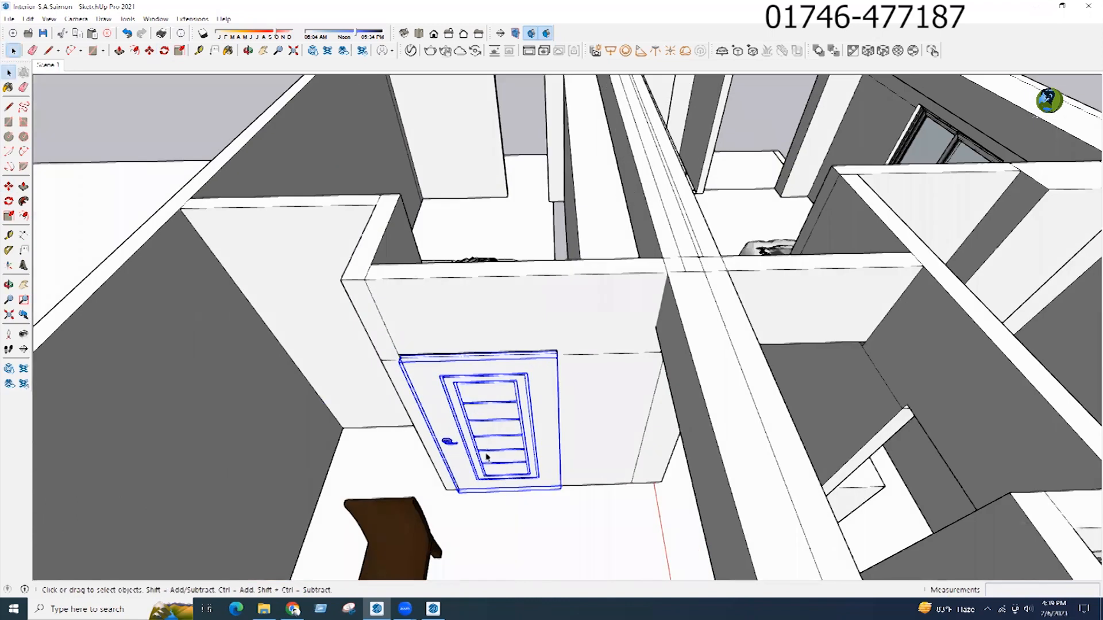
scroll(486, 461, "up", 5)
key("s")
left_click(448, 269)
left_click(466, 265)
middle_click_drag(517, 402, 486, 330)
Step: Flip the door along its width so the handle sits on the opposite side
key("space")
right_click(485, 320)
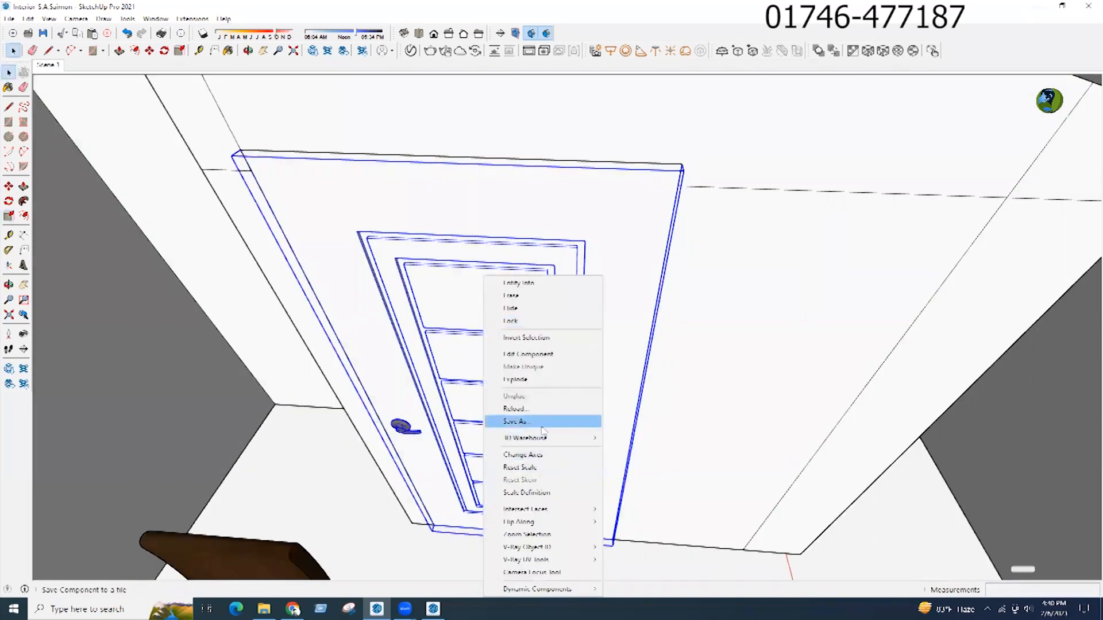
mouse_move(520, 522)
left_click(630, 524)
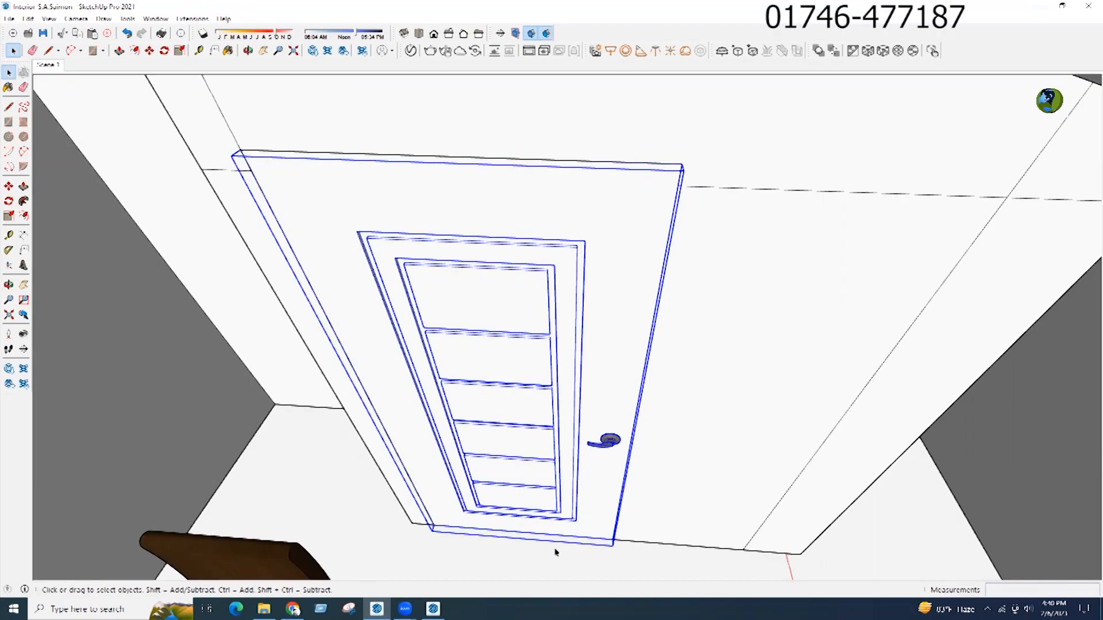
Step: Copy the fitted door from the dining area's doorway into the adjacent doorway beyond the beam, near the TV wall
scroll(569, 450, "down", 5)
middle_click_drag(574, 456, 623, 520)
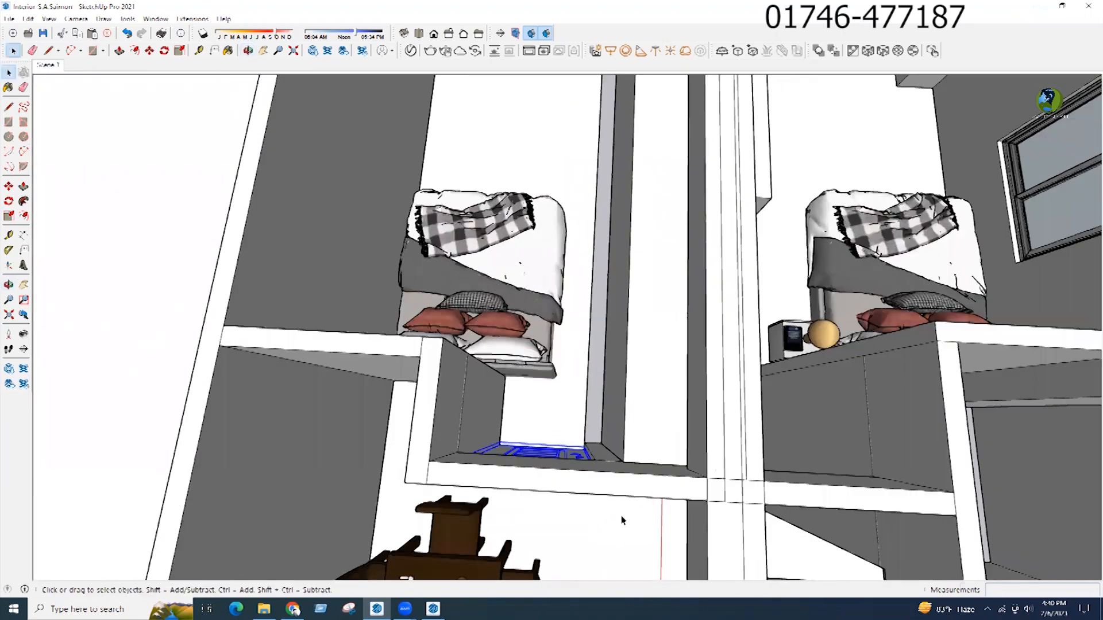
scroll(623, 519, "down", 3)
middle_click_drag(562, 265, 531, 216)
scroll(564, 352, "down", 3)
middle_click_drag(563, 352, 513, 281)
scroll(586, 339, "down", 4)
left_click(992, 301)
scroll(578, 311, "up", 2)
scroll(522, 357, "down", 3)
scroll(655, 482, "up", 2)
middle_click_drag(655, 476, 746, 508)
scroll(527, 243, "up", 4)
middle_click_drag(345, 247, 230, 264)
scroll(551, 308, "down", 3)
middle_click_drag(552, 308, 436, 310)
scroll(529, 350, "up", 3)
left_click(425, 326)
scroll(424, 326, "up", 1)
key("m")
left_click(388, 292)
scroll(837, 271, "down", 1)
key("ctrl")
left_click(539, 291)
key("space")
scroll(574, 288, "down", 3)
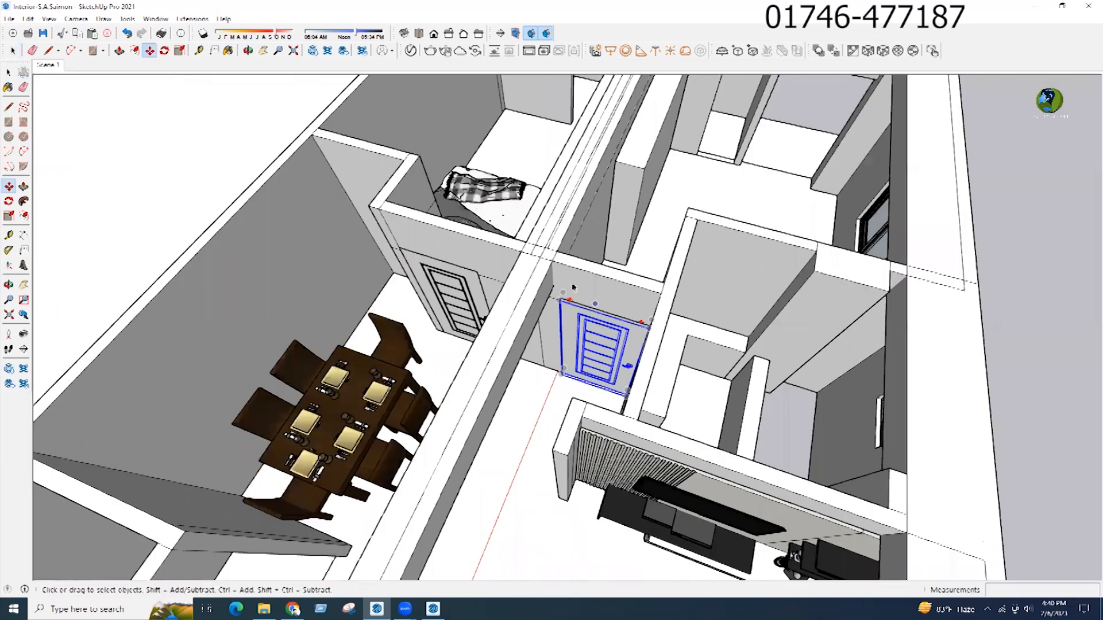
Step: Select the fitted door from the bedroom side and copy it by its corner into another open doorway
left_click(1063, 328)
scroll(640, 327, "down", 1)
middle_click_drag(640, 328, 499, 362)
left_click(618, 454)
scroll(621, 448, "up", 1)
middle_click_drag(623, 439, 638, 430)
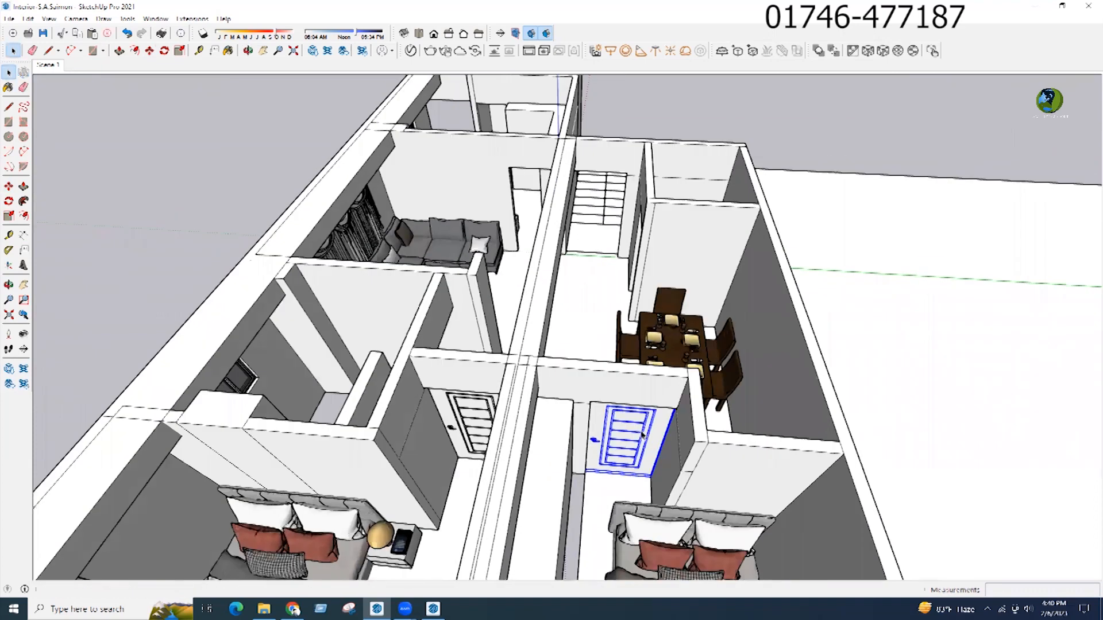
key("m")
scroll(575, 373, "up", 3)
key("ctrl")
left_click(576, 386)
scroll(620, 321, "down", 3)
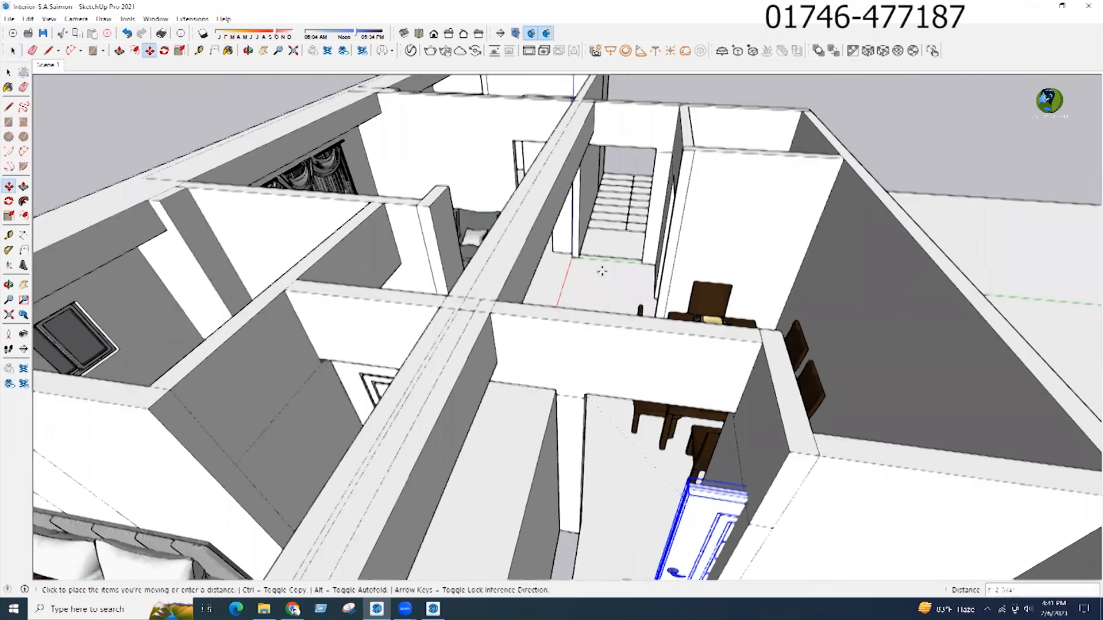
scroll(551, 218, "up", 2)
middle_click_drag(511, 525, 635, 280)
scroll(645, 495, "up", 3)
key("m")
scroll(647, 271, "up", 3)
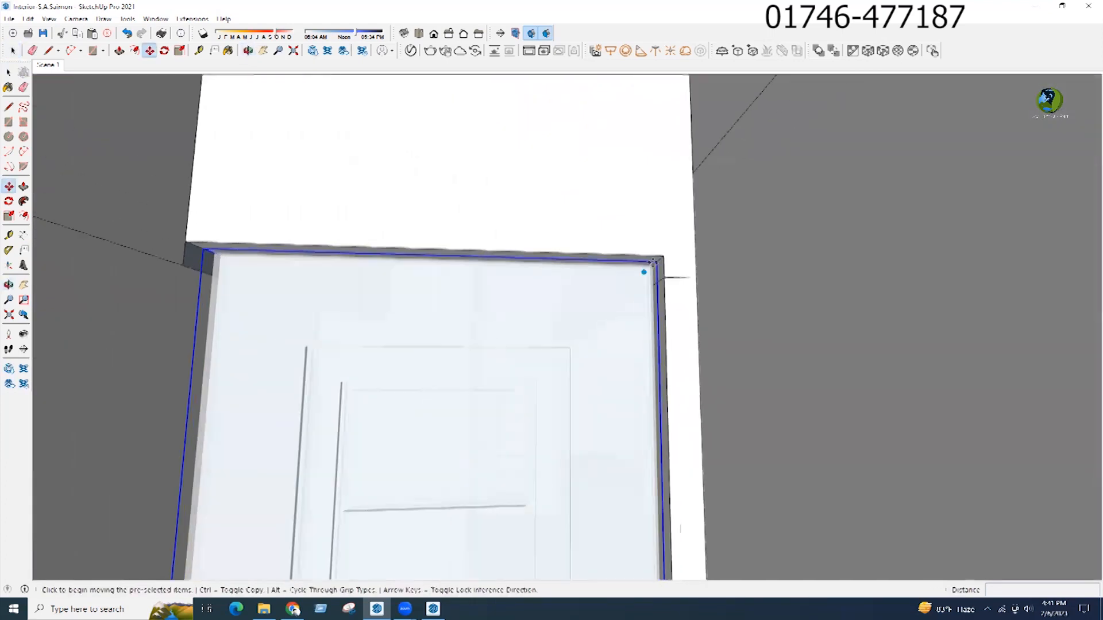
left_click(655, 261)
key("Escape")
middle_click_drag(592, 341, 517, 499)
scroll(517, 499, "down", 5)
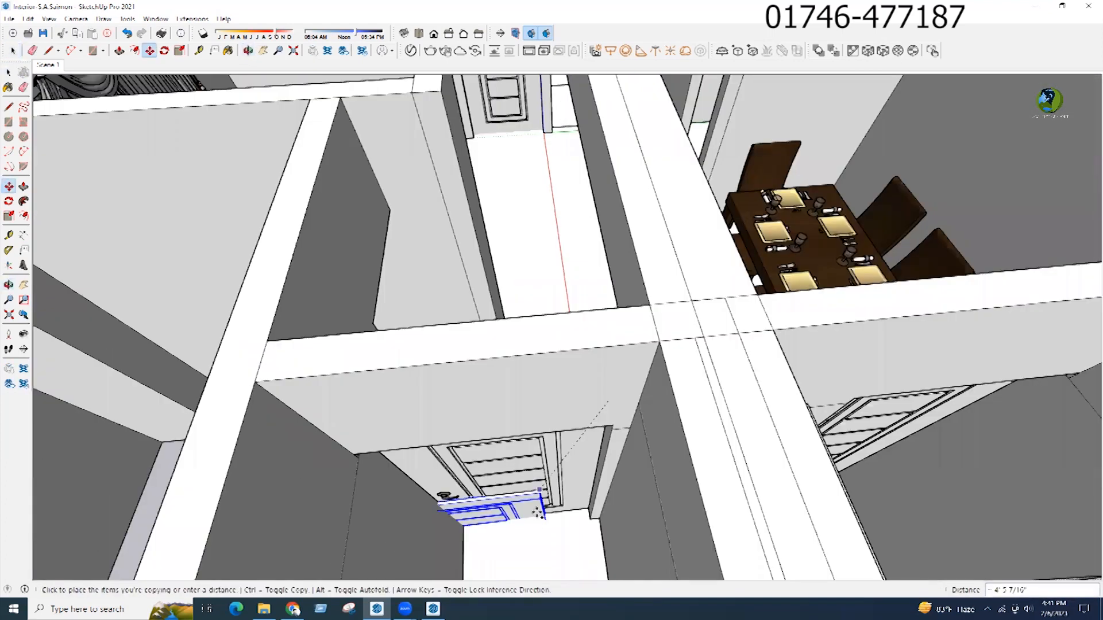
scroll(577, 172, "up", 4)
scroll(582, 185, "up", 6)
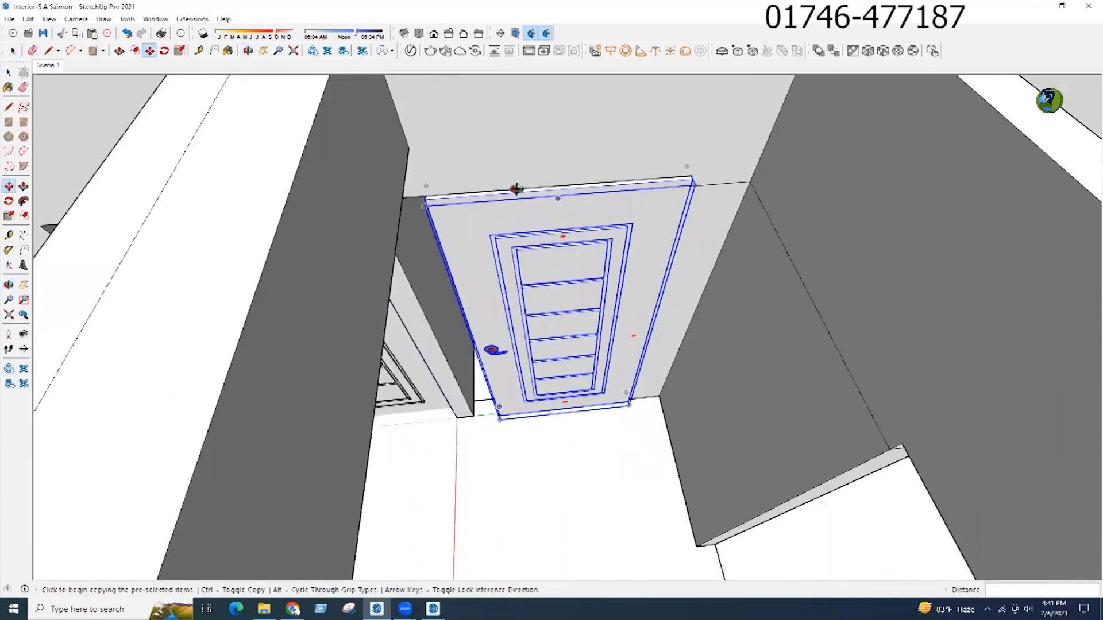
left_click(697, 211)
Step: Scale the copied door to fit its doorway opening
scroll(669, 241, "down", 4)
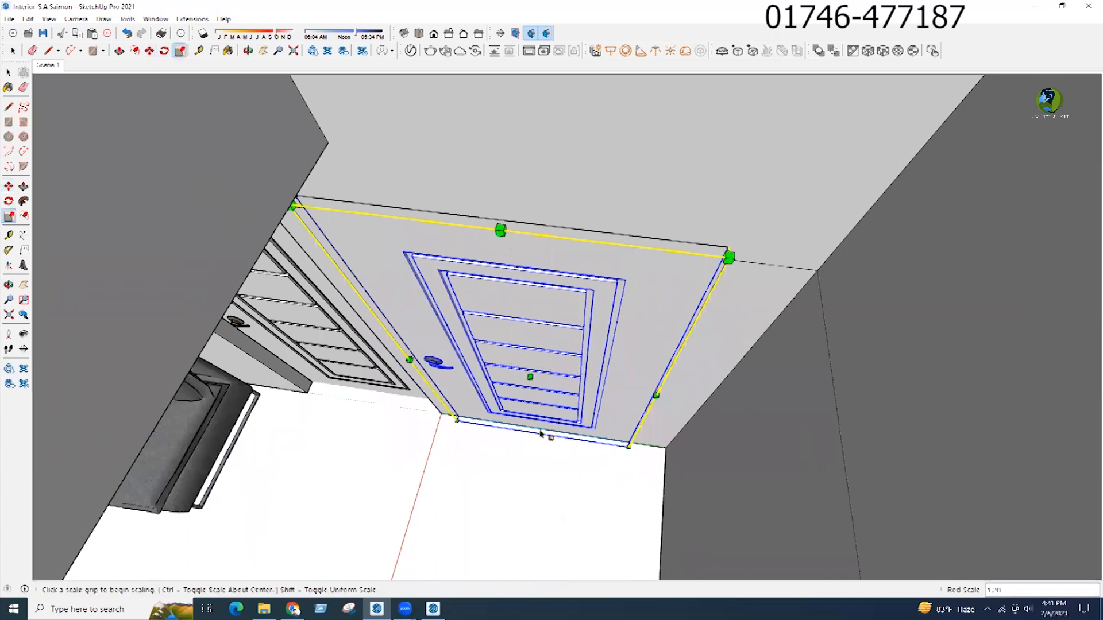
left_click(576, 451)
scroll(649, 454, "down", 2)
key("space")
Step: Move the door near the sofa by its bottom corner to line up with the doorway's wall edge
middle_click_drag(817, 512, 643, 421)
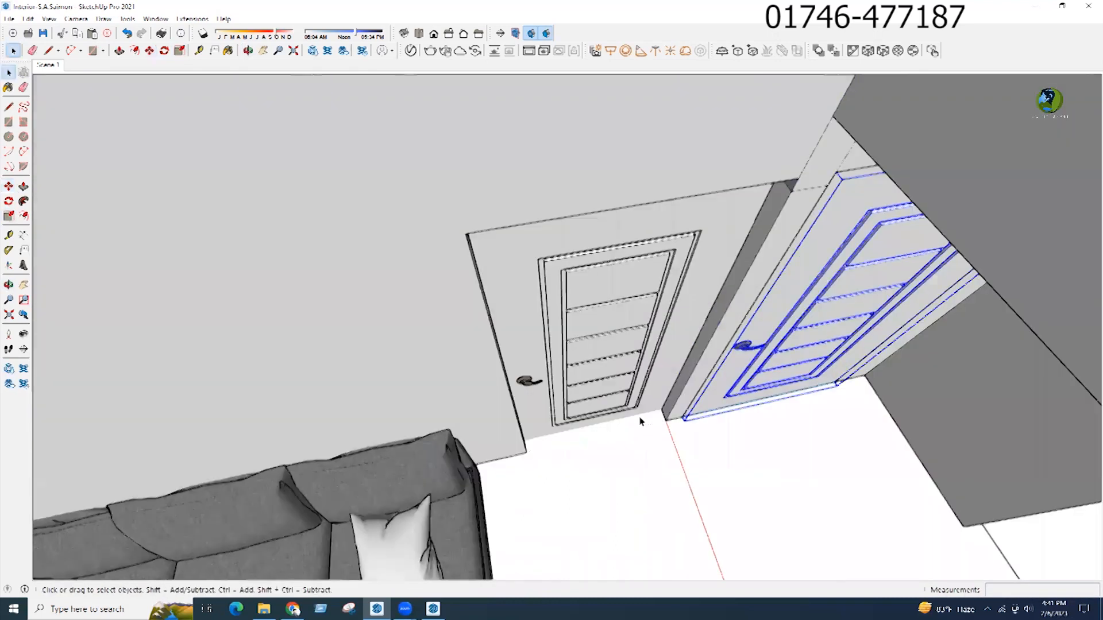
left_click(642, 418)
key("m")
scroll(677, 408, "up", 4)
scroll(677, 408, "up", 2)
left_click(691, 381)
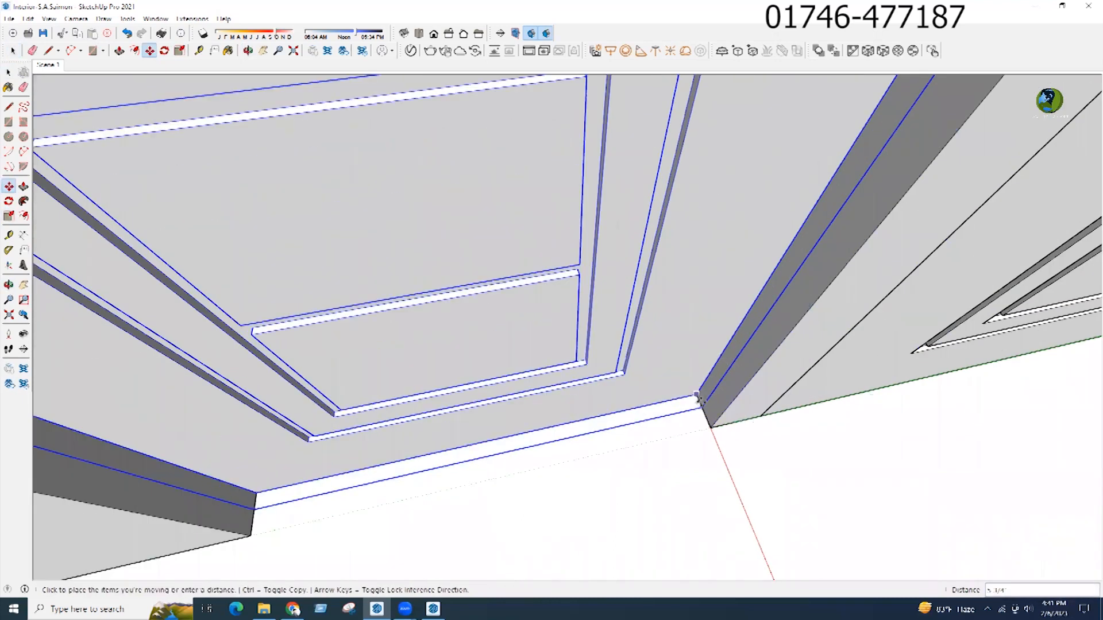
left_click(604, 457)
scroll(657, 480, "down", 5)
Step: Scale the door near the sofa up to the top edge of its doorway opening
middle_click_drag(657, 480, 523, 458)
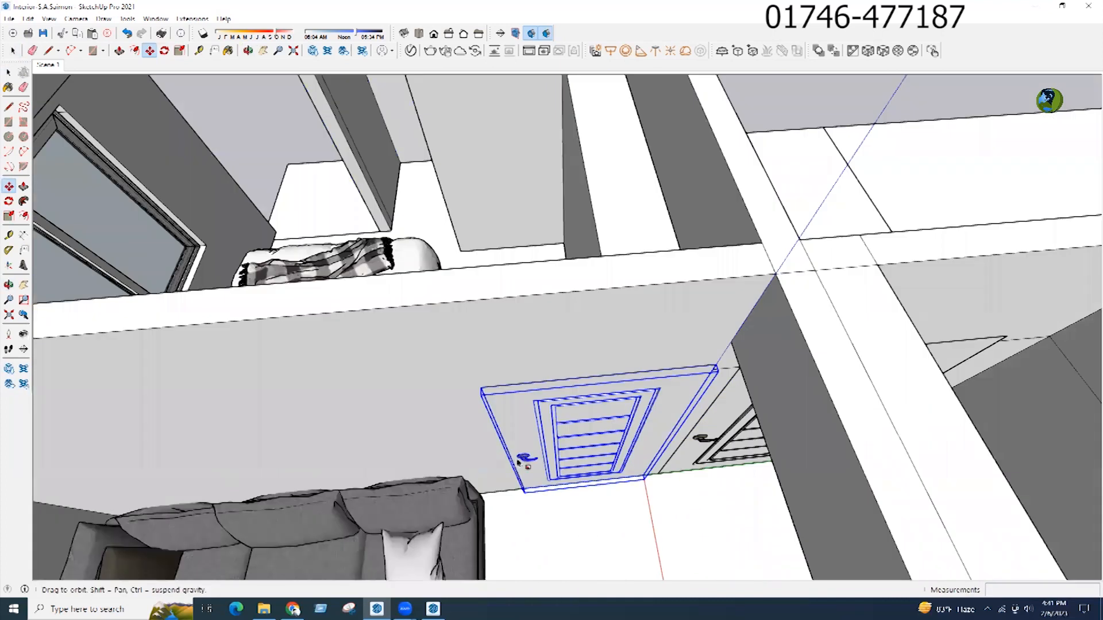
key("s")
scroll(508, 447, "up", 3)
left_click(507, 440)
scroll(761, 243, "up", 2)
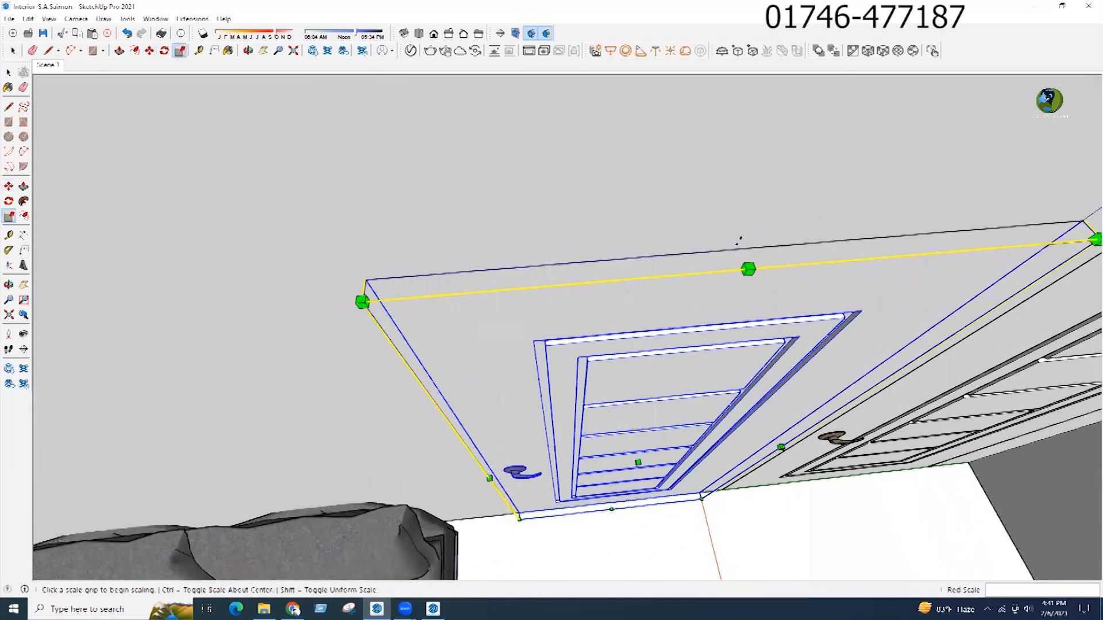
left_click(711, 248)
key("space")
Step: Shorten the arm of the bedroom's L-shaped cabinet that runs toward the door, leaving clear space in front of the doorway
scroll(472, 266, "down", 8)
left_click(598, 271)
mouse_move(598, 271)
middle_mouse_down()
mouse_move(505, 228)
mouse_move(714, 352)
mouse_move(684, 436)
middle_mouse_up()
scroll(684, 431, "down", 2)
scroll(568, 345, "up", 4)
mouse_move(735, 344)
middle_mouse_down()
mouse_move(700, 371)
mouse_move(752, 370)
mouse_move(782, 334)
mouse_move(762, 347)
mouse_move(796, 338)
middle_mouse_up()
scroll(783, 333, "down", 3)
scroll(728, 343, "up", 3)
scroll(796, 338, "down", 2)
scroll(659, 238, "up", 5)
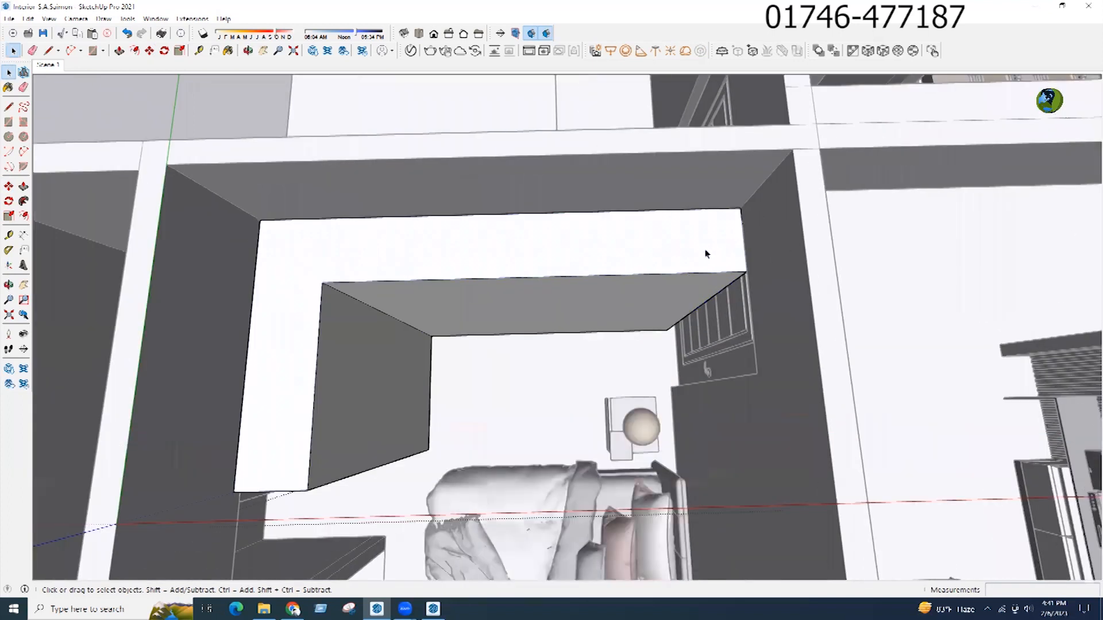
key("l")
middle_click_drag(685, 251, 736, 198)
scroll(735, 178, "up", 1)
left_click(724, 173)
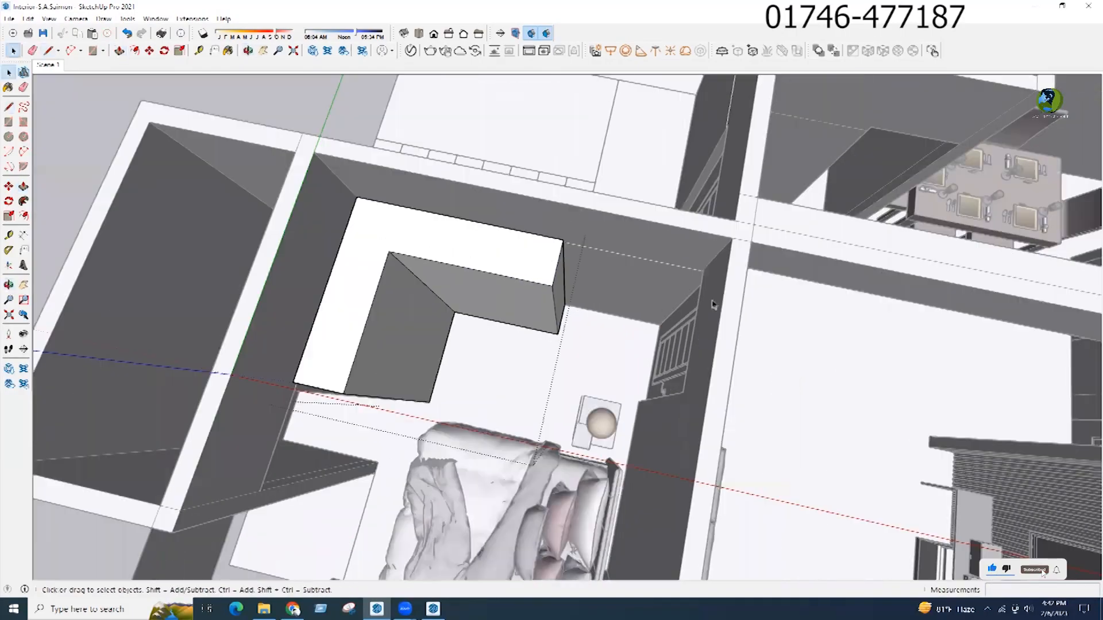
Step: Check the shortened L-shaped cabinet's dimensions with the Tape Measure and inspect the bedroom layout around it
scroll(524, 264, "up", 6)
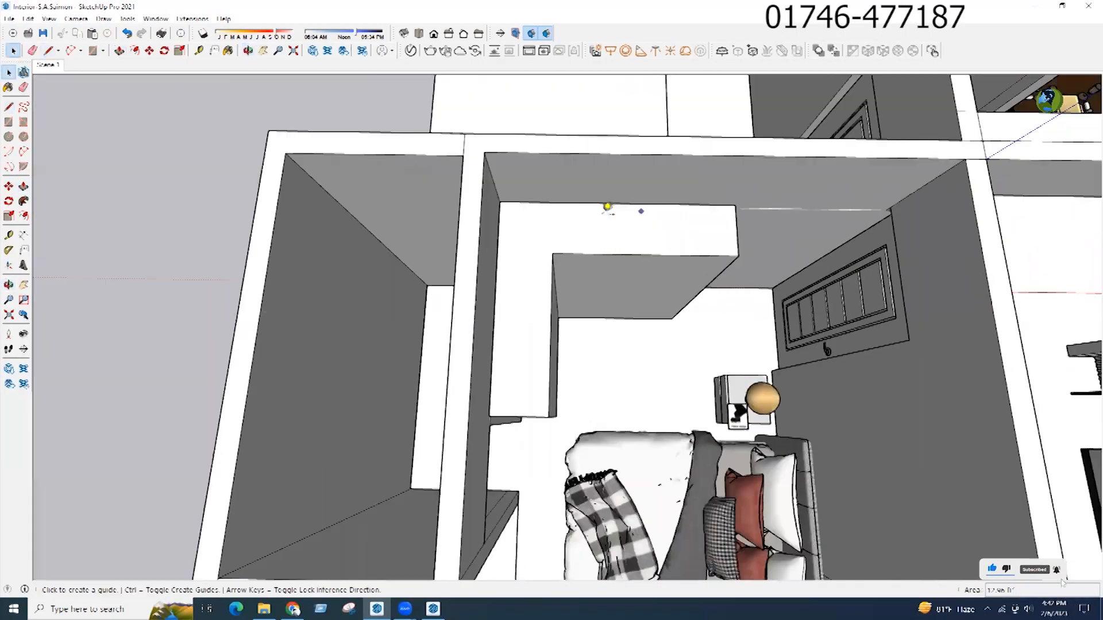
scroll(607, 208, "up", 3)
key("Escape")
middle_click_drag(602, 289, 428, 250)
left_click(495, 324)
middle_click_drag(667, 310, 726, 240)
key("space")
scroll(726, 238, "down", 5)
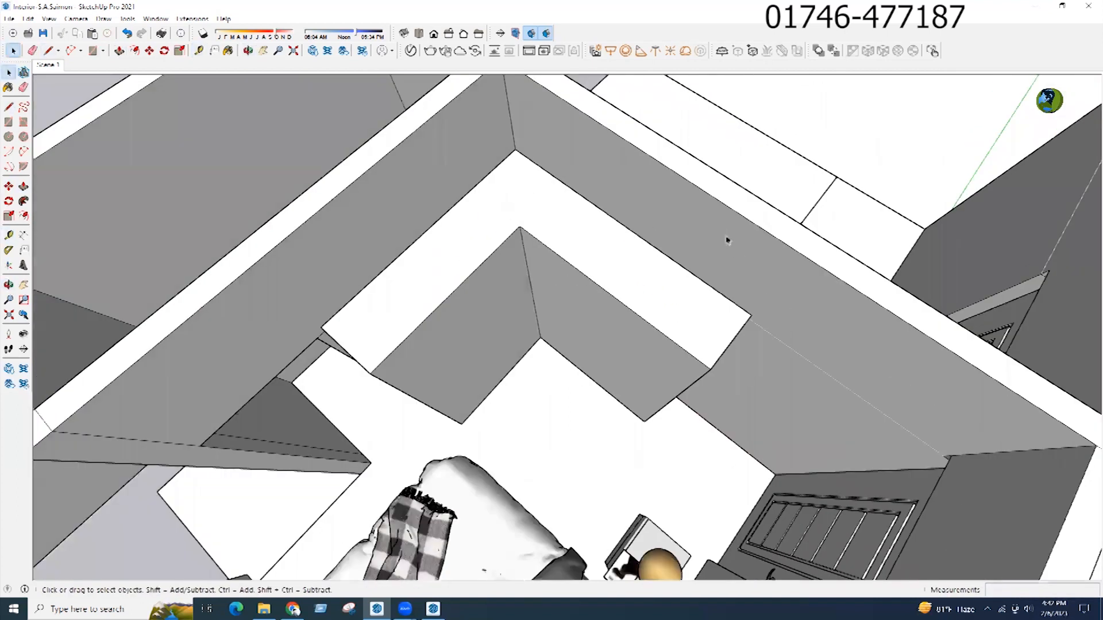
middle_click_drag(428, 298, 691, 284)
scroll(760, 386, "down", 1)
scroll(692, 290, "down", 3)
scroll(495, 247, "up", 3)
scroll(690, 283, "up", 1)
scroll(690, 283, "down", 3)
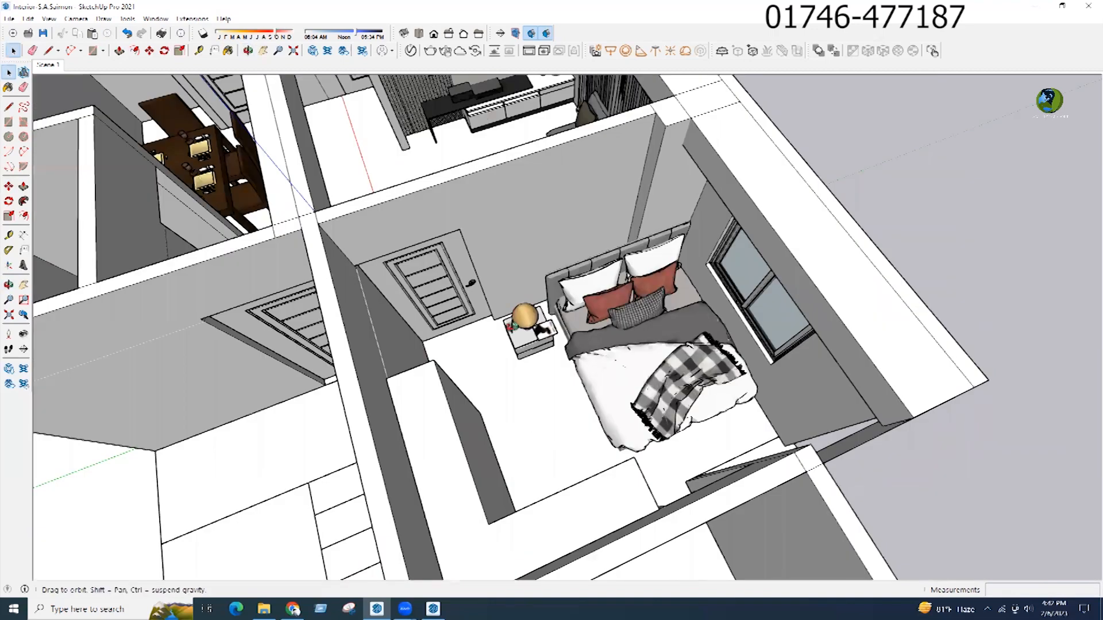
Step: Open the bed group and move the bedside table with its lamp and book back toward the wall beside the headboard
middle_click_drag(436, 341, 516, 337)
scroll(516, 337, "up", 3)
scroll(643, 324, "up", 2)
left_click(643, 324)
middle_click_drag(642, 324, 675, 348)
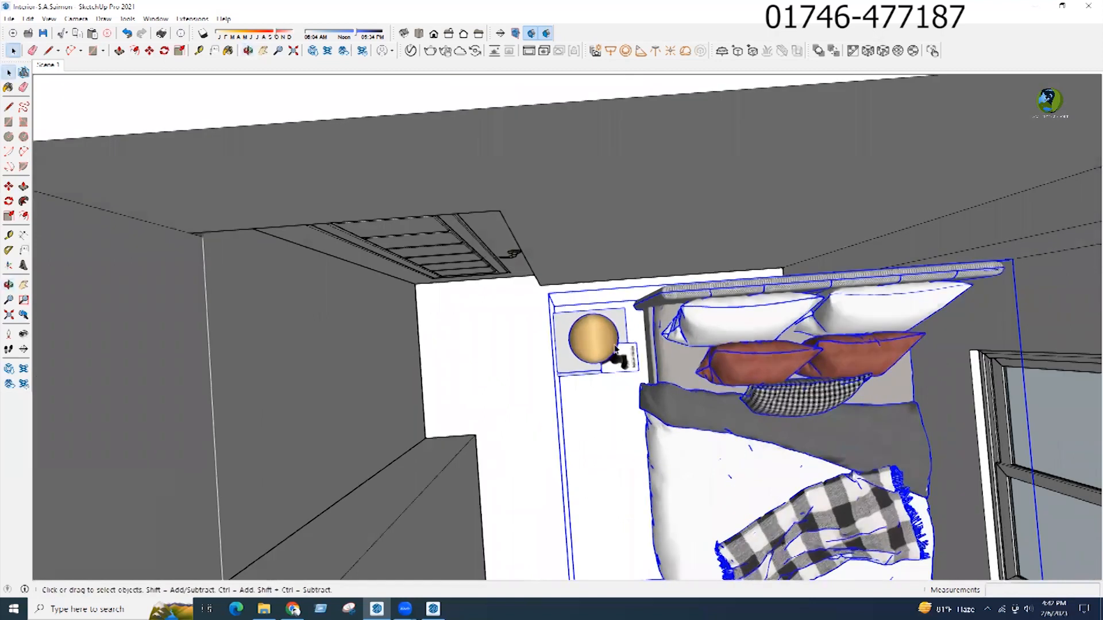
double_click(594, 343)
left_click(594, 343)
middle_click_drag(610, 387, 639, 398)
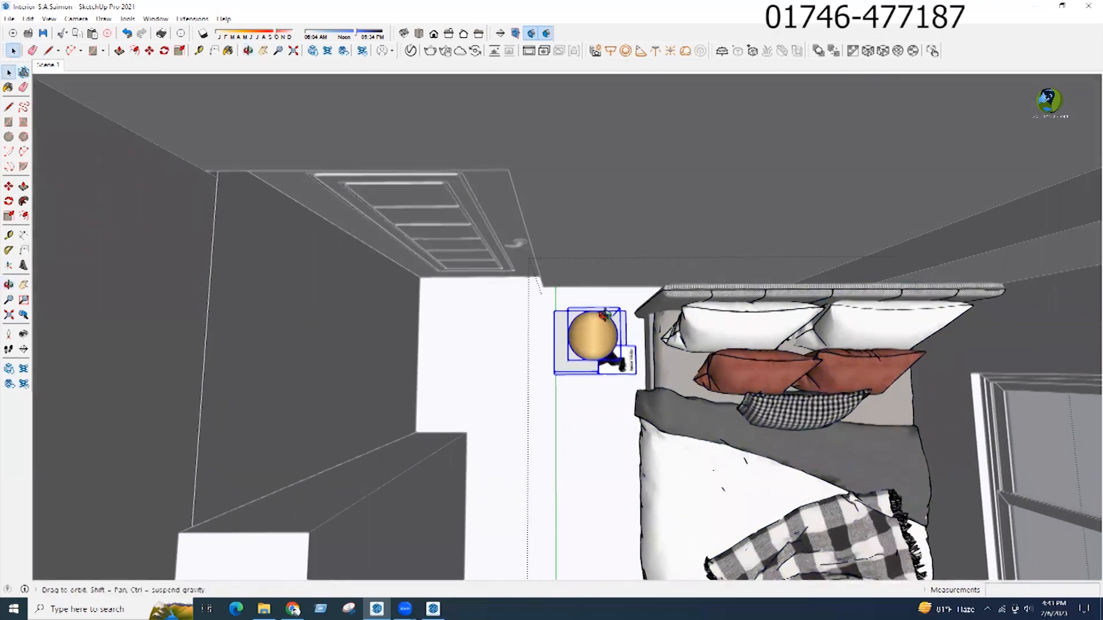
middle_click_drag(604, 316, 575, 367)
scroll(621, 373, "down", 2)
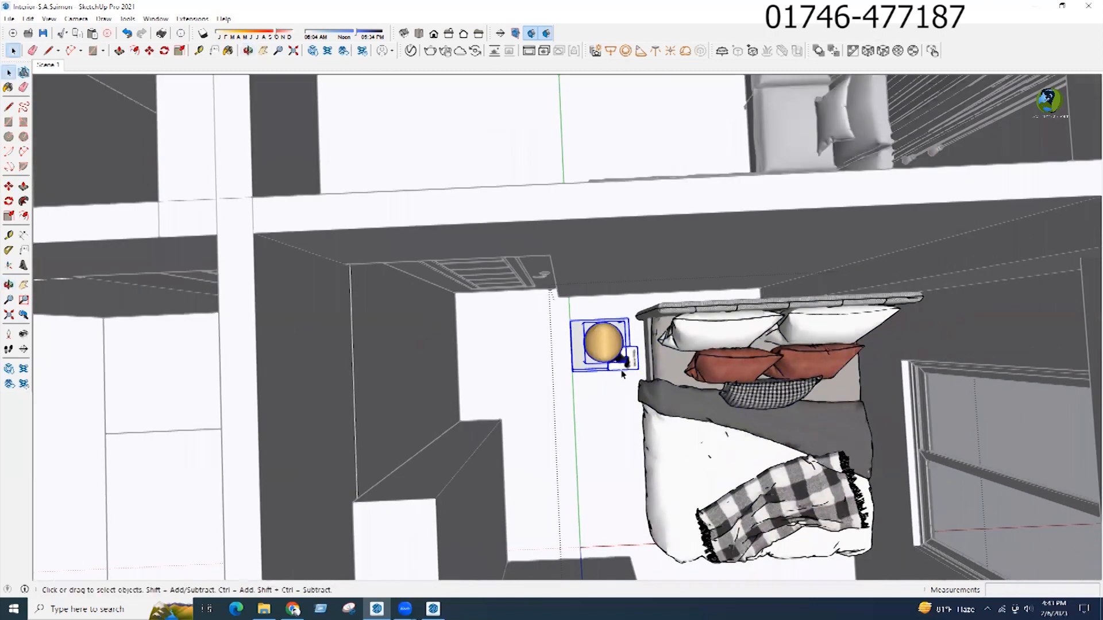
scroll(623, 373, "up", 3)
key("m")
left_click(612, 388)
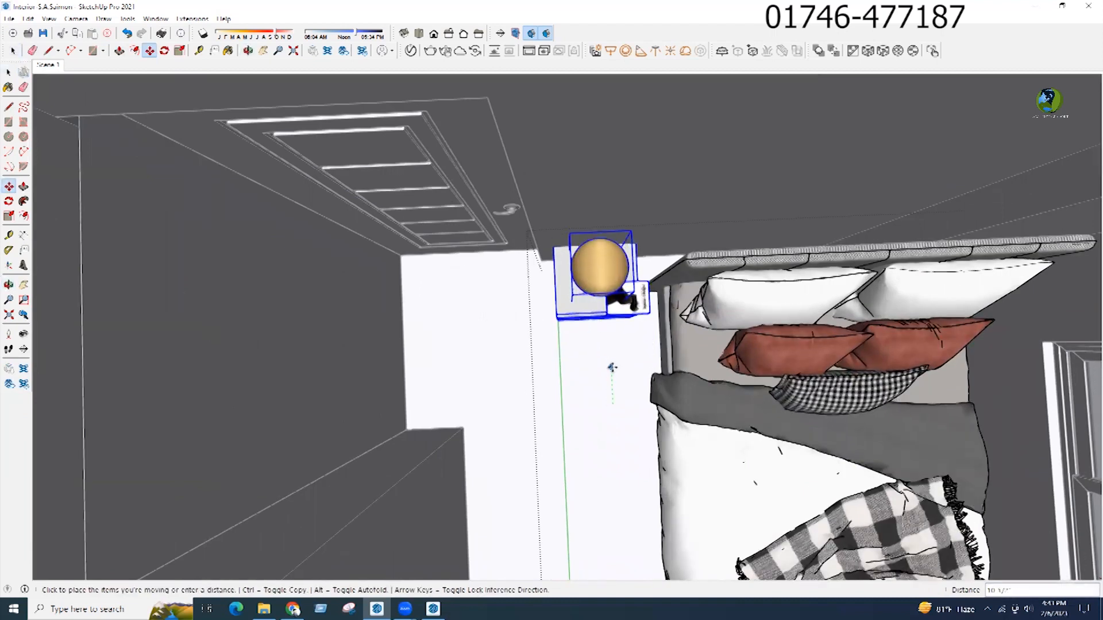
scroll(621, 327, "up", 5)
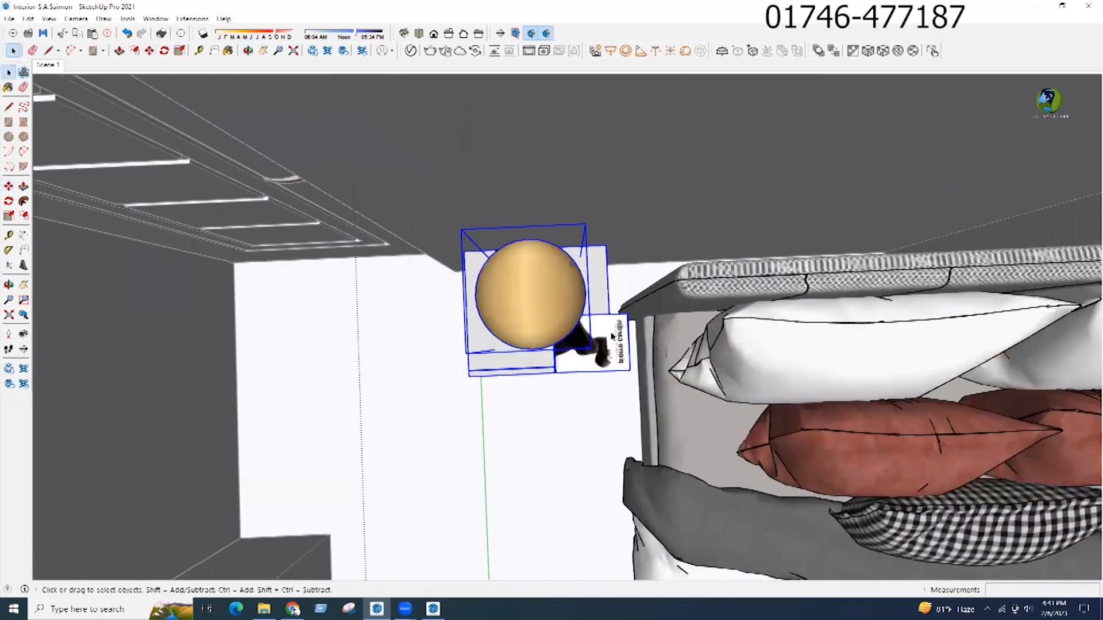
key("space")
Step: Move the book inward so it lies fully on the bedside table's top
left_click(587, 317)
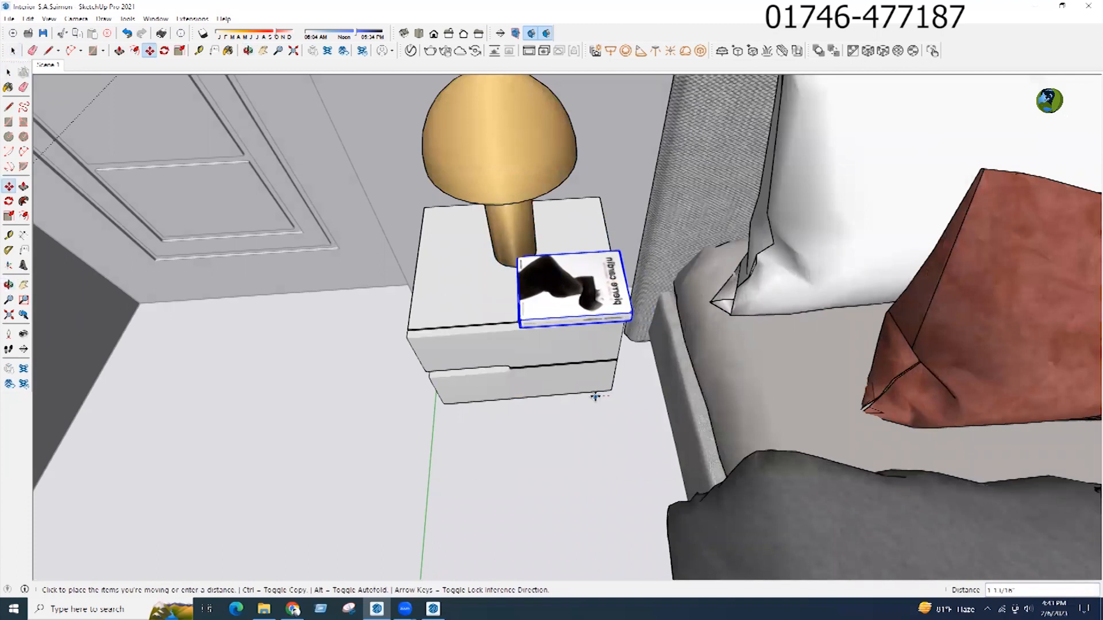
left_click(647, 423)
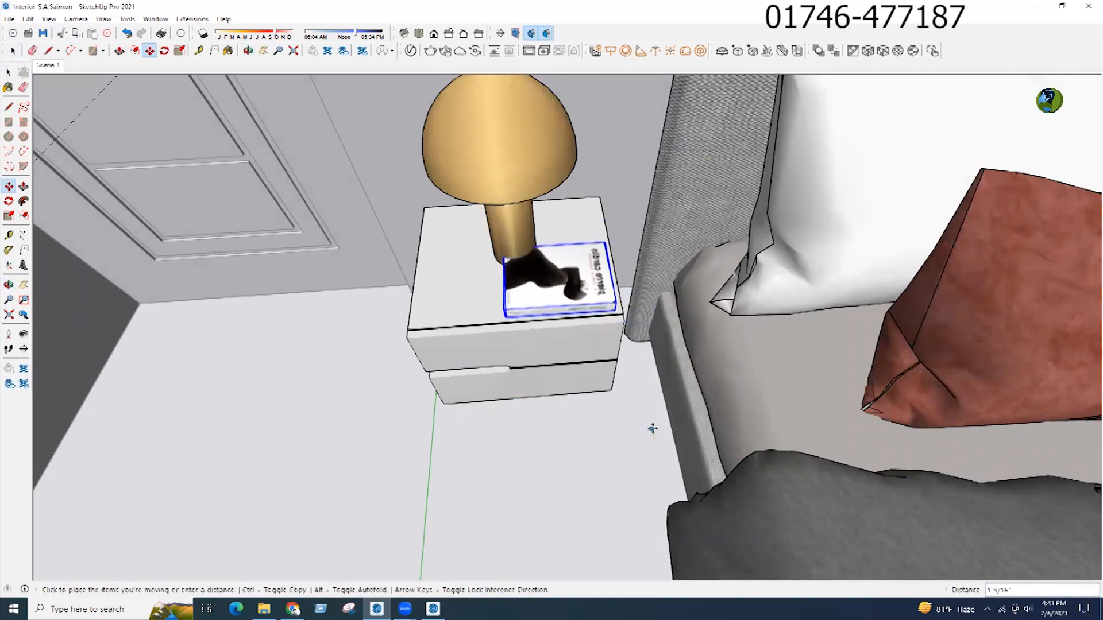
left_click(652, 428)
key("space")
Step: Rotate the book 90 degrees flat on the bedside table and reposition it beside the lamp's base
middle_click_drag(651, 426, 617, 437)
left_click(524, 260)
scroll(533, 263, "up", 3)
scroll(558, 307, "up", 2)
left_click(557, 306)
key("q")
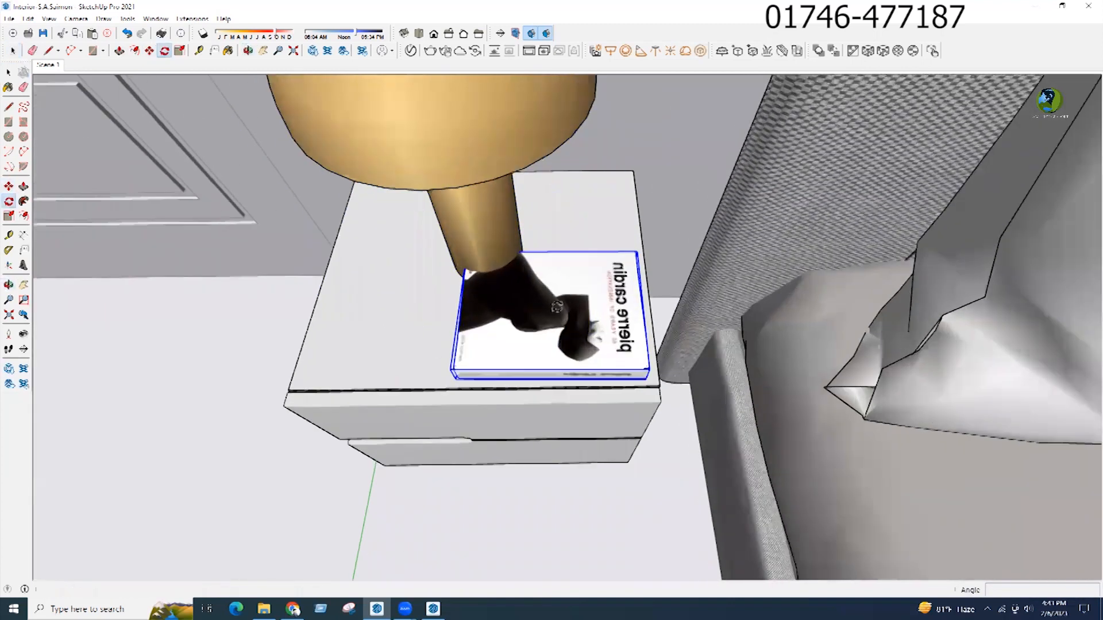
left_click(572, 313)
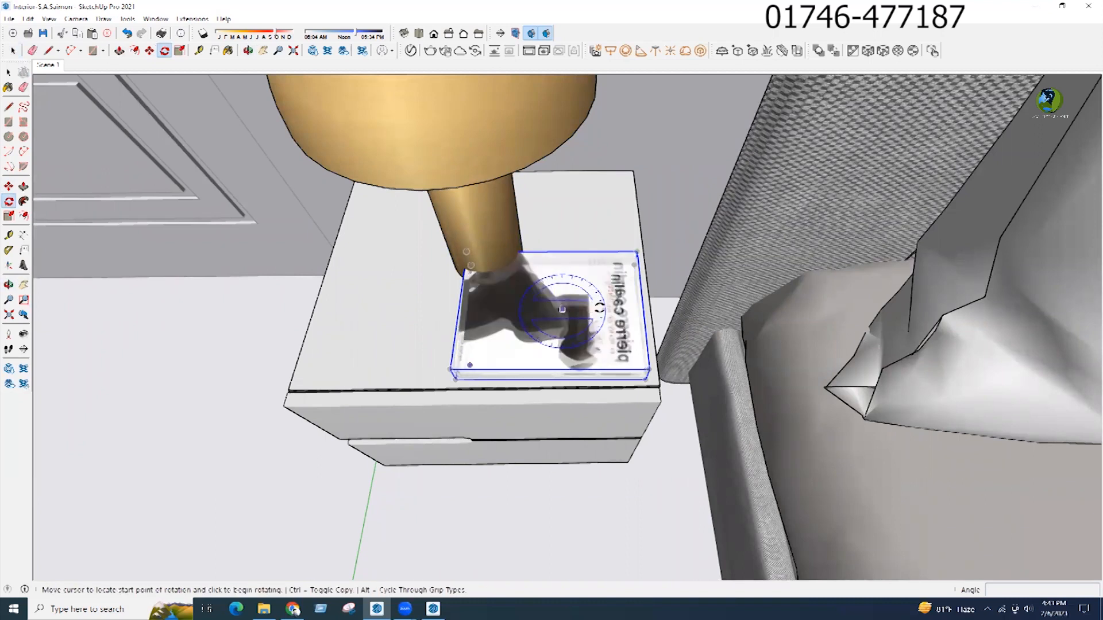
left_click(656, 310)
key("m")
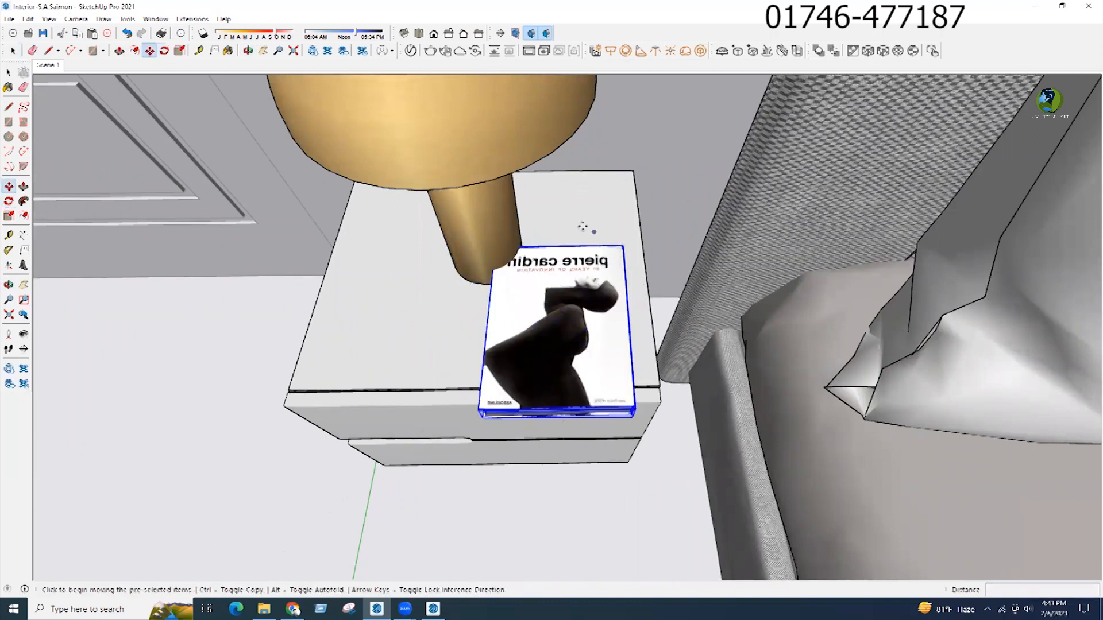
left_click(583, 226)
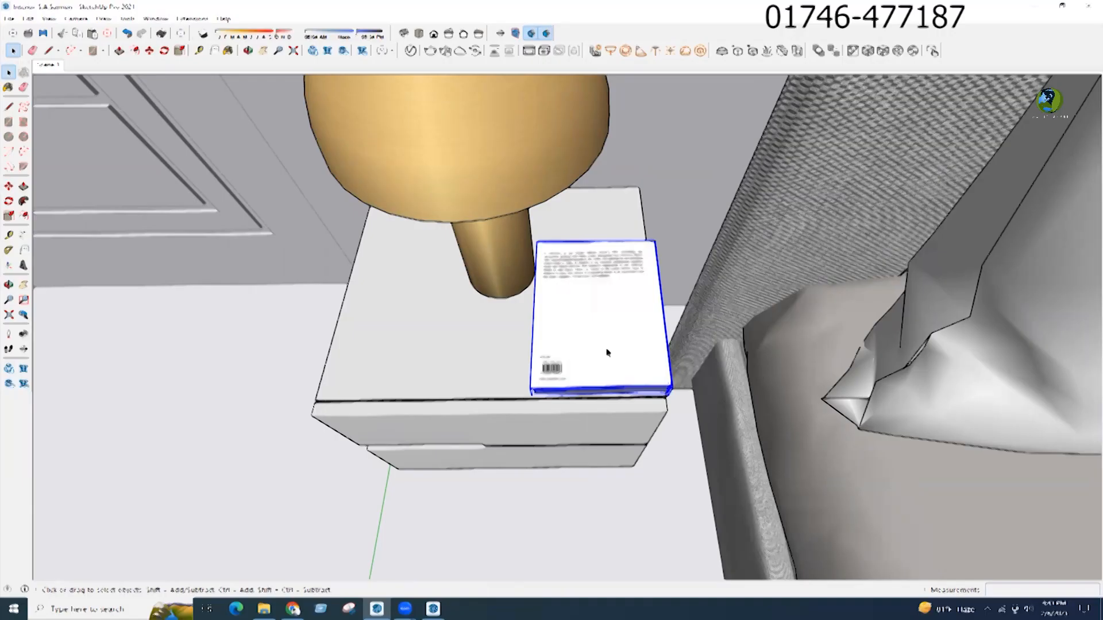
Step: Flip the book along the component's green axis so its mirrored cover title reads correctly
right_click(613, 263)
mouse_move(720, 510)
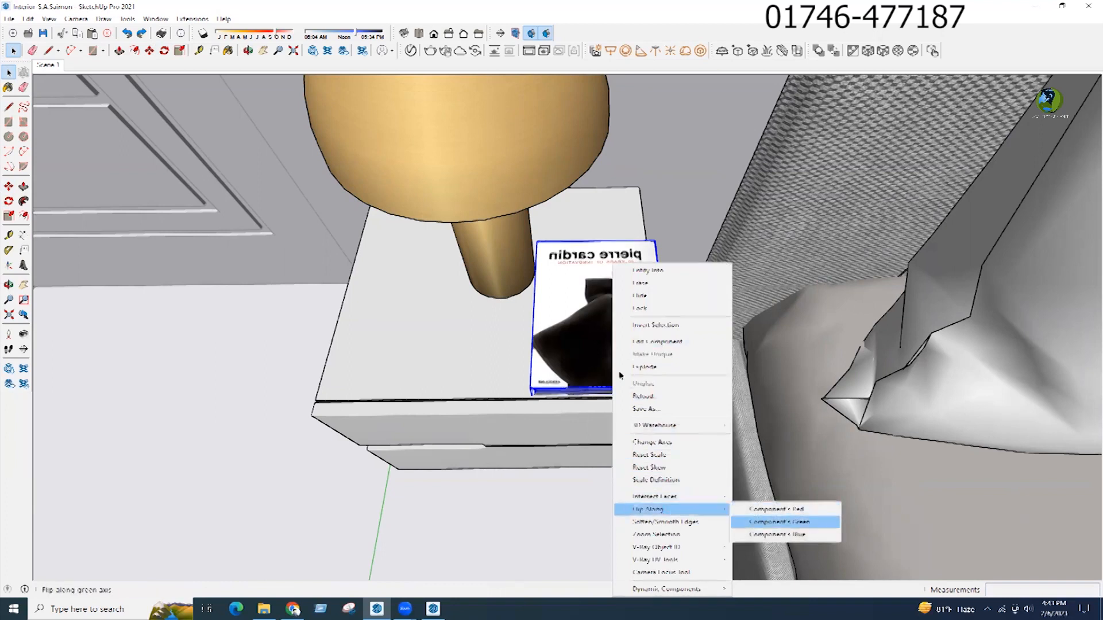
left_click(784, 521)
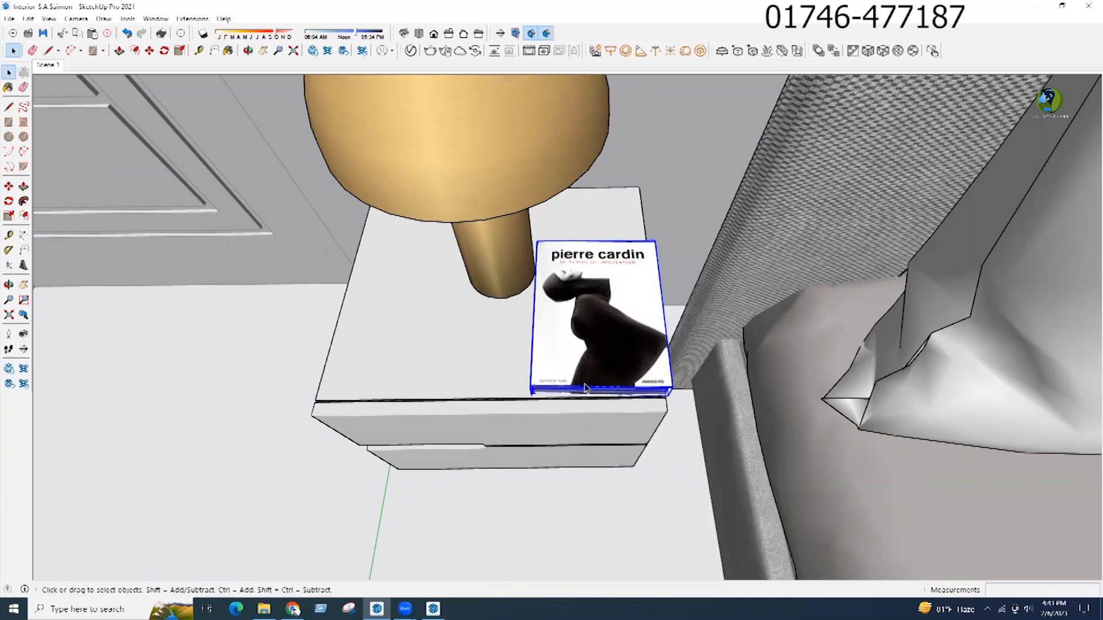
scroll(585, 388, "down", 12)
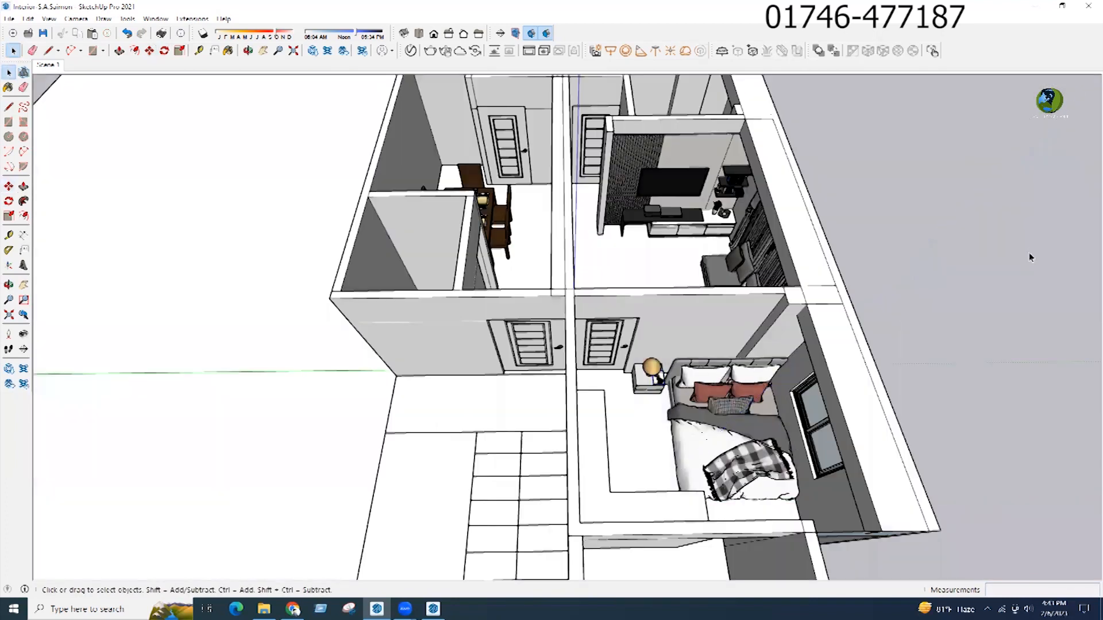
Step: Switch to the door library file, turn the door with full-width horizontal grooves into a component, and copy it
middle_click_drag(1031, 258, 569, 404)
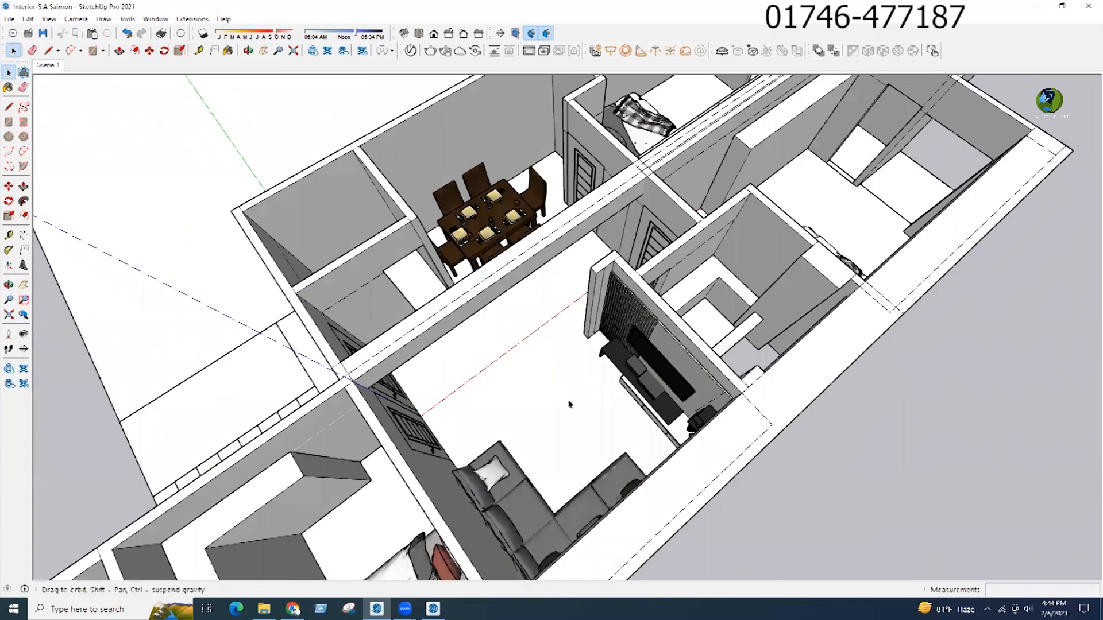
middle_click_drag(507, 418, 385, 264)
scroll(301, 184, "up", 4)
middle_click_drag(301, 185, 563, 173)
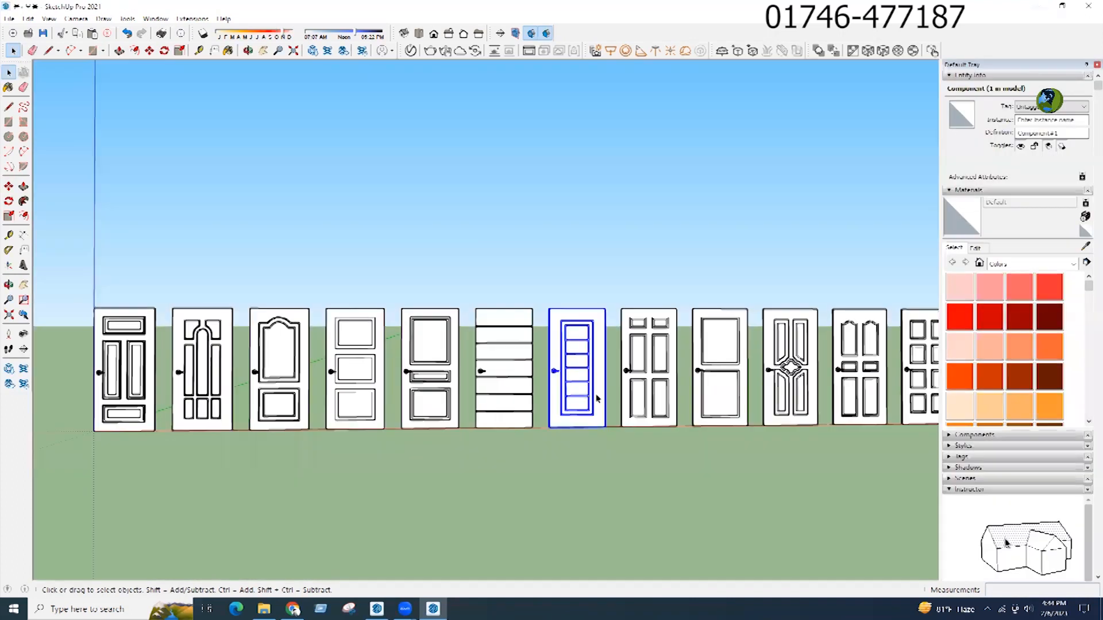
scroll(656, 404, "up", 6)
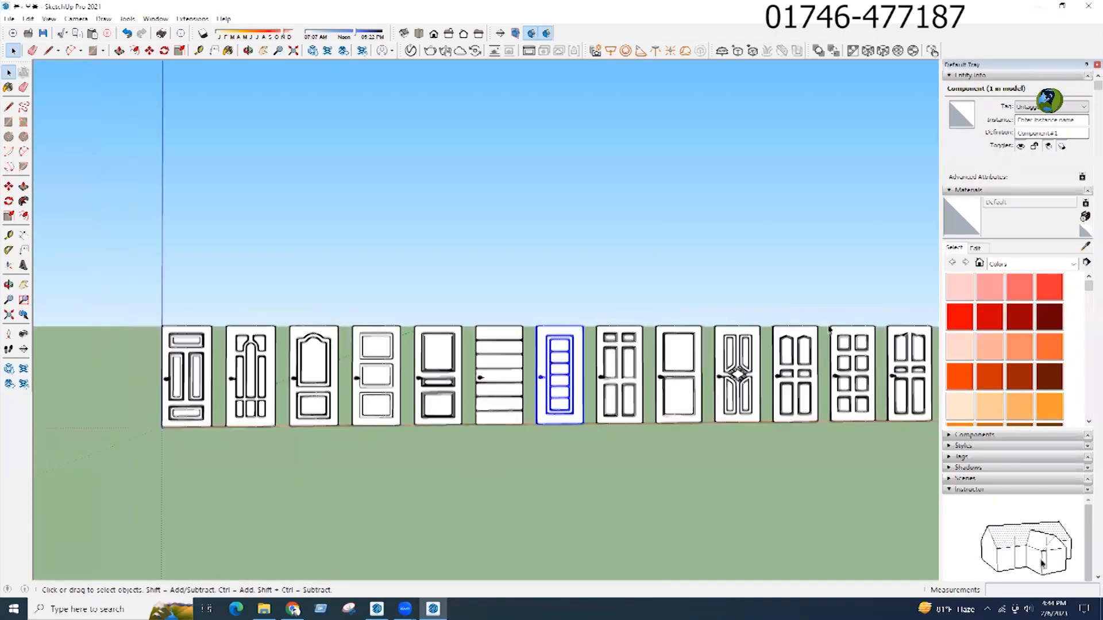
left_click(656, 403)
middle_click_drag(657, 404, 579, 395)
scroll(791, 414, "down", 4)
scroll(623, 377, "up", 5)
left_click(584, 399)
right_click(577, 383)
left_click(623, 250)
left_click(567, 423)
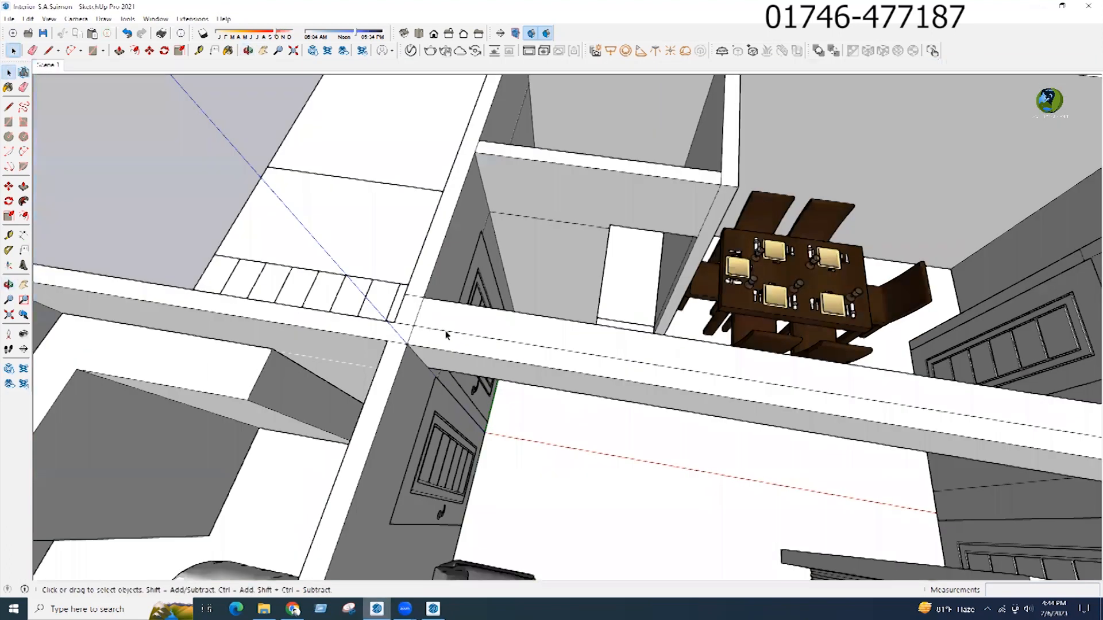
Step: Paste the grooved door into the apartment model at the lower corner of the small room's doorway beside the dining area
middle_click_drag(443, 333, 682, 273)
scroll(682, 273, "up", 3)
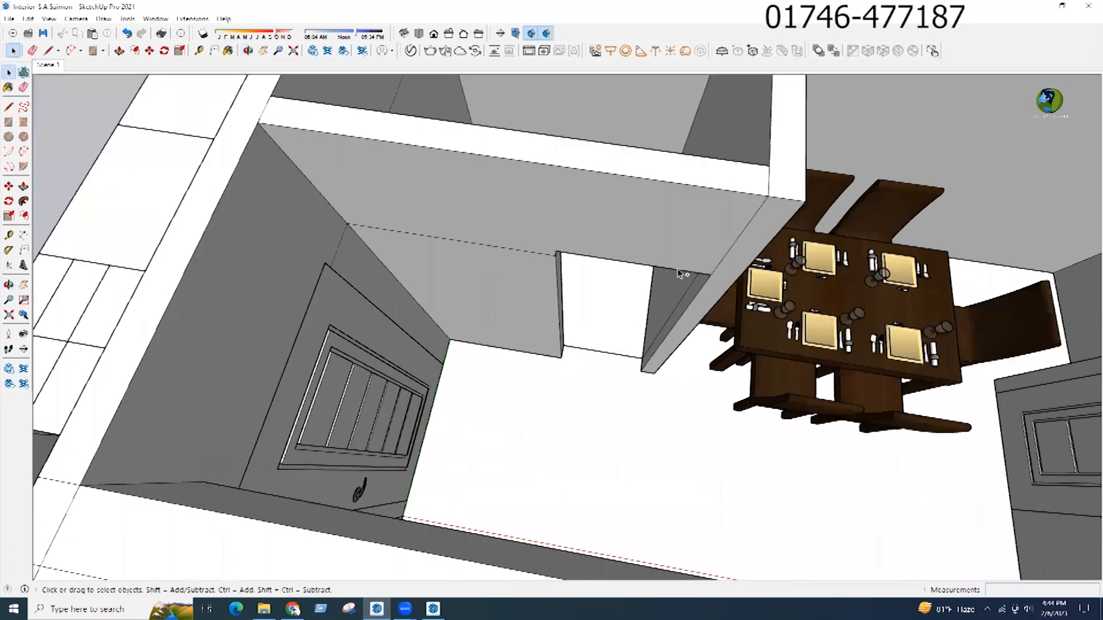
key("ctrl+v")
scroll(560, 362, "up", 5)
left_click(535, 357)
scroll(523, 424, "down", 2)
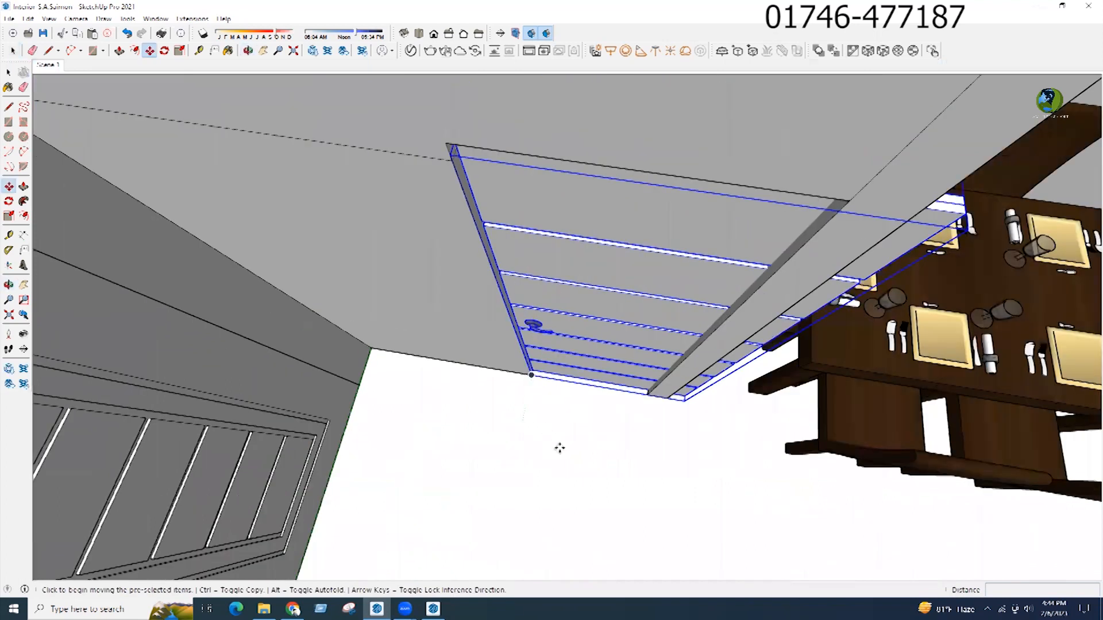
Step: Resize the pasted grooved door so that it fits the doorway beside the dining table
scroll(560, 448, "down", 2)
left_click(707, 325)
middle_click_drag(703, 319, 583, 202)
scroll(583, 202, "up", 2)
left_click(595, 214)
middle_click_drag(575, 354, 573, 362)
scroll(574, 402, "up", 2)
left_click(574, 412)
left_click(644, 462)
key("space")
scroll(610, 488, "down", 1)
Step: Try to shift the grooved door in its opening from its lower corner, then undo the change
scroll(618, 490, "down", 8)
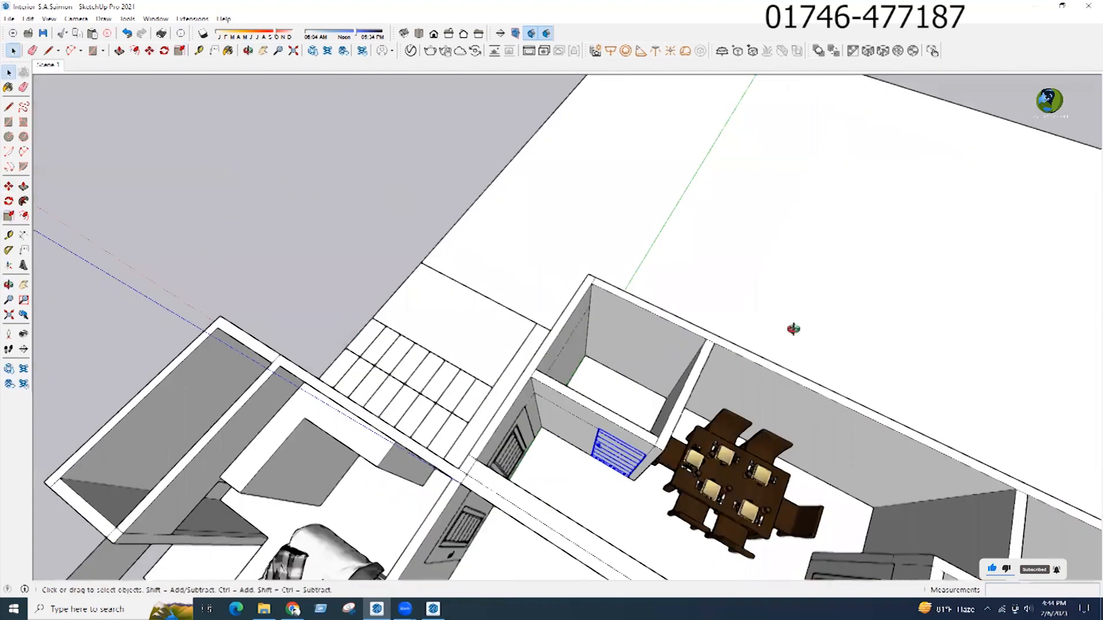
middle_click_drag(793, 327, 878, 258)
left_click(879, 258)
scroll(618, 443, "up", 3)
left_click(620, 443)
scroll(671, 510, "up", 4)
scroll(671, 510, "up", 5)
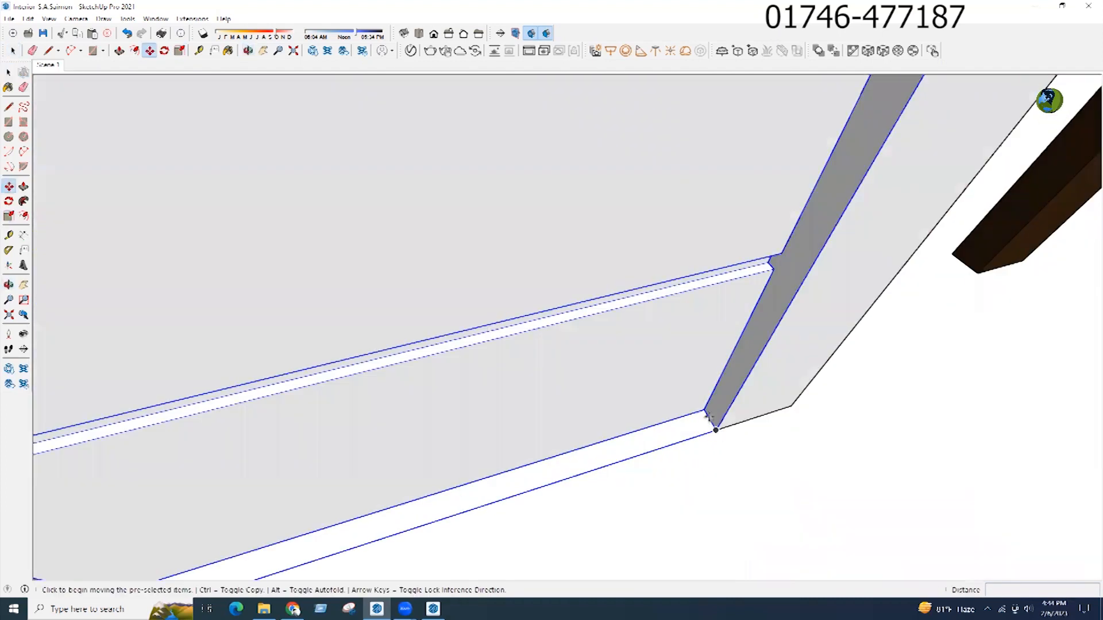
key("m")
key("space")
scroll(648, 484, "down", 6)
key("ctrl+z")
Step: Examine the apartment from several sides for doorways that still need a door
middle_click_drag(586, 446, 513, 330)
left_click(594, 512)
middle_click_drag(373, 318, 229, 354)
mouse_move(799, 460)
middle_mouse_down()
mouse_move(822, 569)
mouse_move(645, 440)
middle_mouse_up()
middle_click_drag(831, 415, 884, 368)
scroll(593, 365, "up", 3)
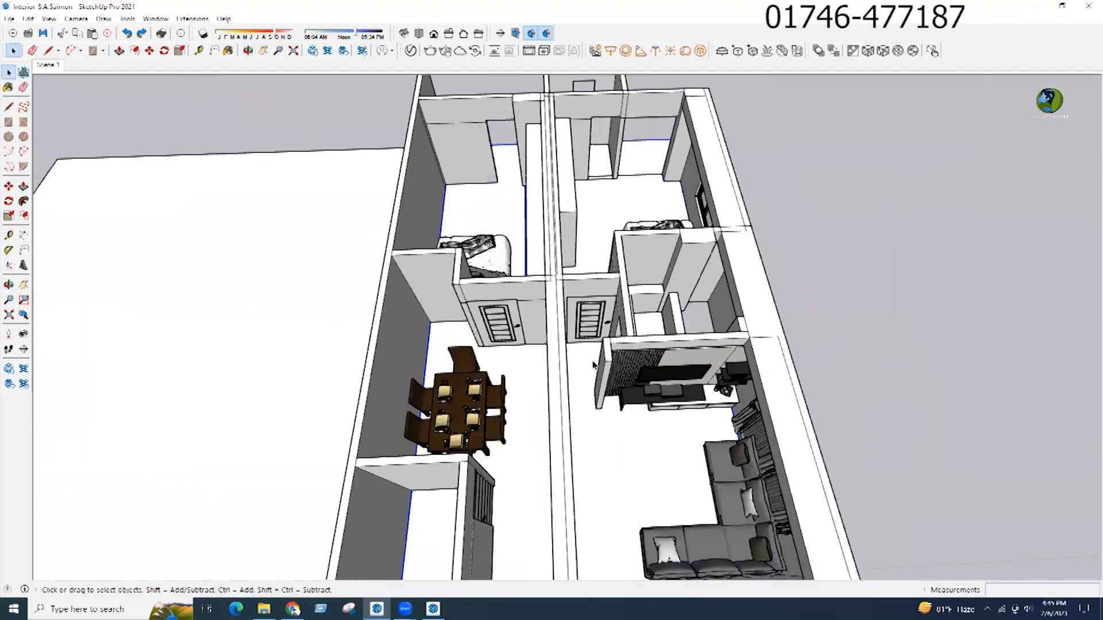
scroll(997, 382, "down", 3)
mouse_move(997, 381)
middle_mouse_down()
mouse_move(1018, 453)
mouse_move(1015, 505)
middle_mouse_up()
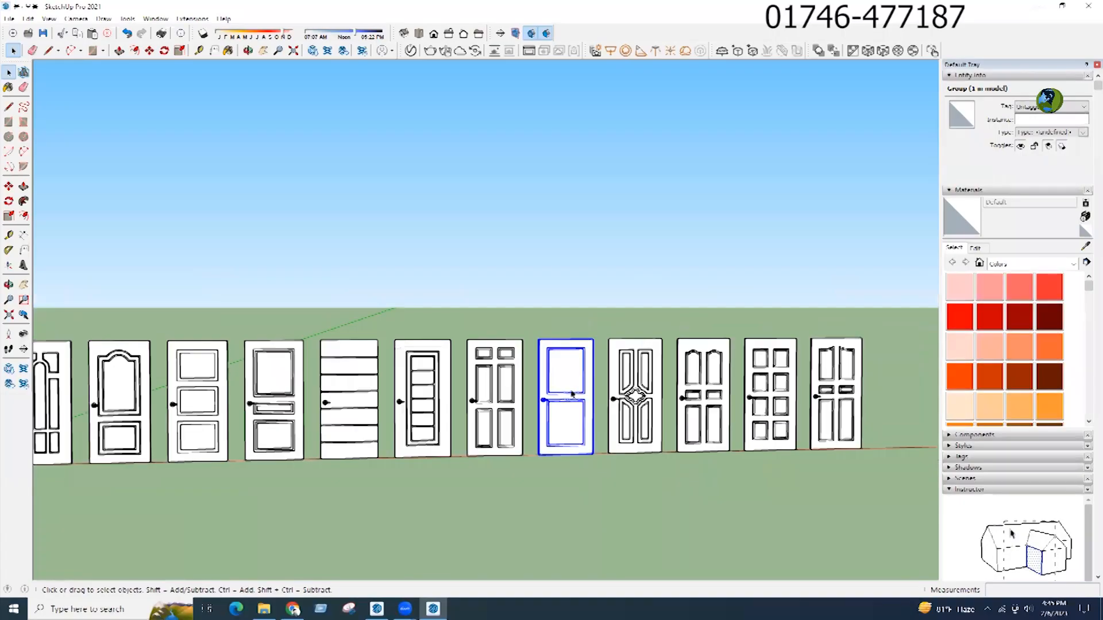
Step: In the door library file, turn the plain two-panel door into a component and copy it
scroll(600, 444, "up", 5)
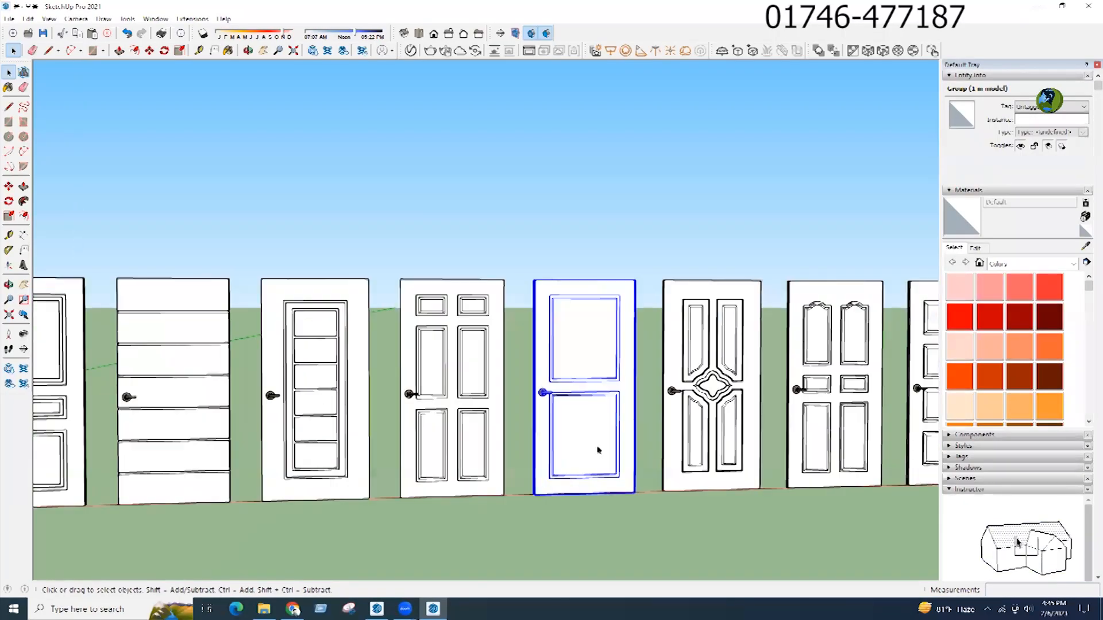
right_click(589, 402)
left_click(608, 263)
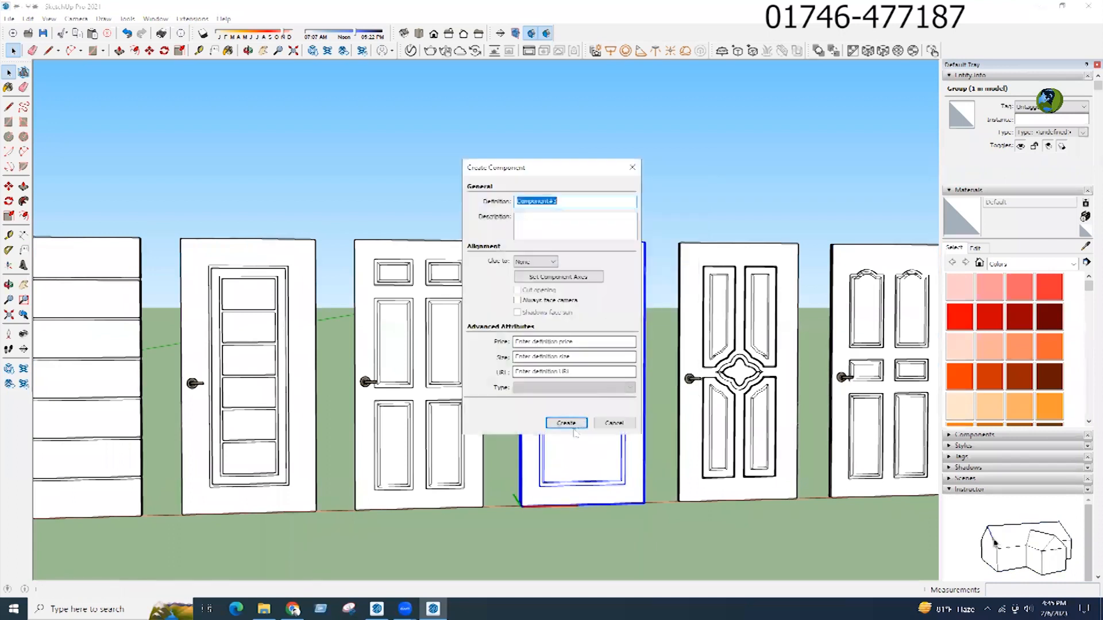
left_click(579, 419)
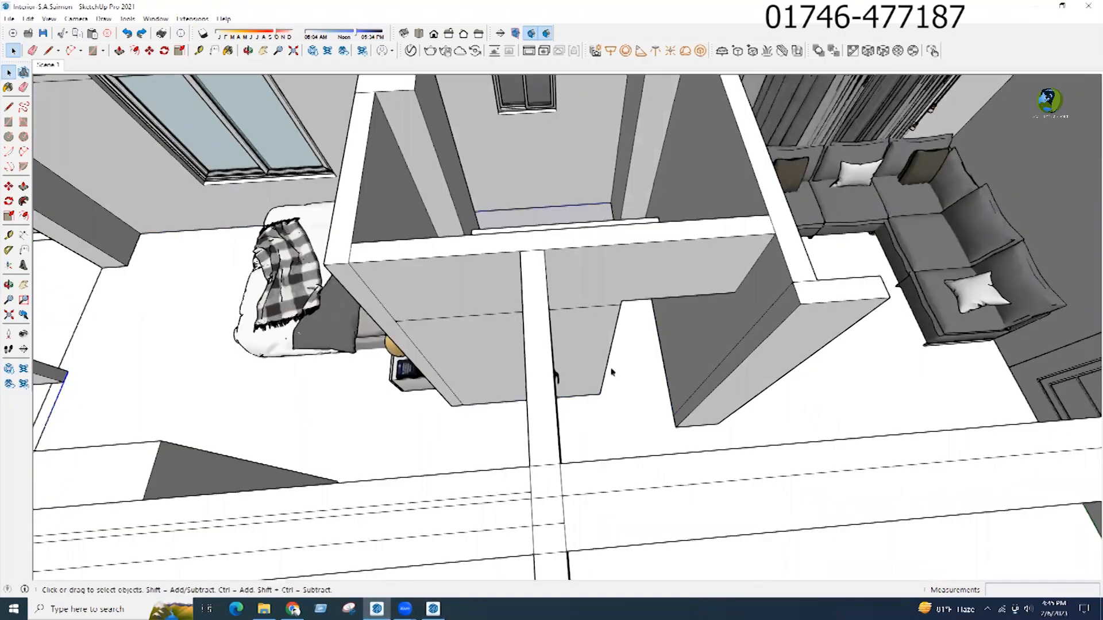
Step: Place the two-panel door at the bathroom doorway behind the TV wall and turn it around
scroll(638, 386, "up", 2)
scroll(603, 428, "up", 5)
left_click(601, 436)
key("q")
left_click(580, 430)
left_click(601, 430)
left_click(561, 426)
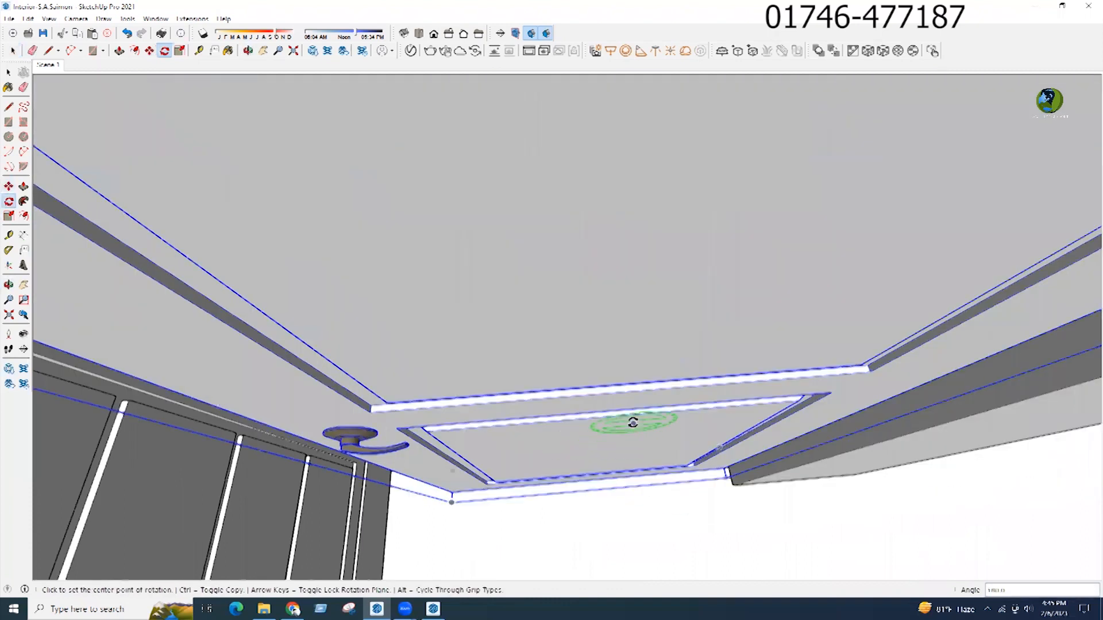
Step: Move the two-panel door by its lower corners until it sits against the bathroom doorway's jamb
scroll(732, 483, "up", 2)
key("m")
scroll(713, 476, "up", 2)
left_click(733, 486)
middle_click_drag(670, 411, 600, 213)
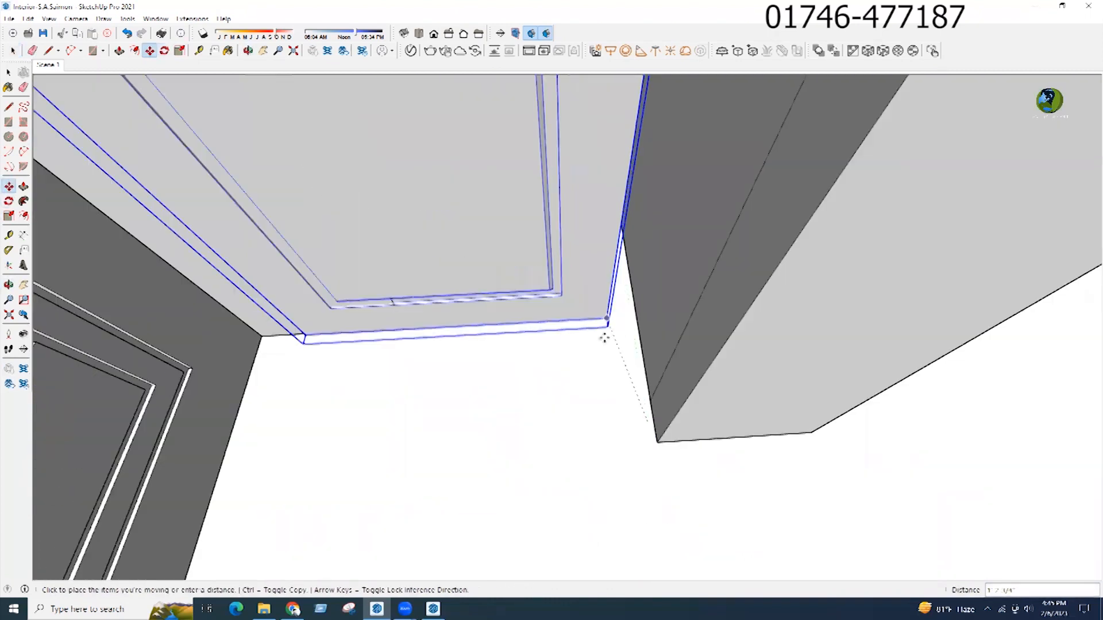
left_click(622, 362)
left_click(305, 372)
scroll(464, 273, "up", 2)
left_click(394, 337)
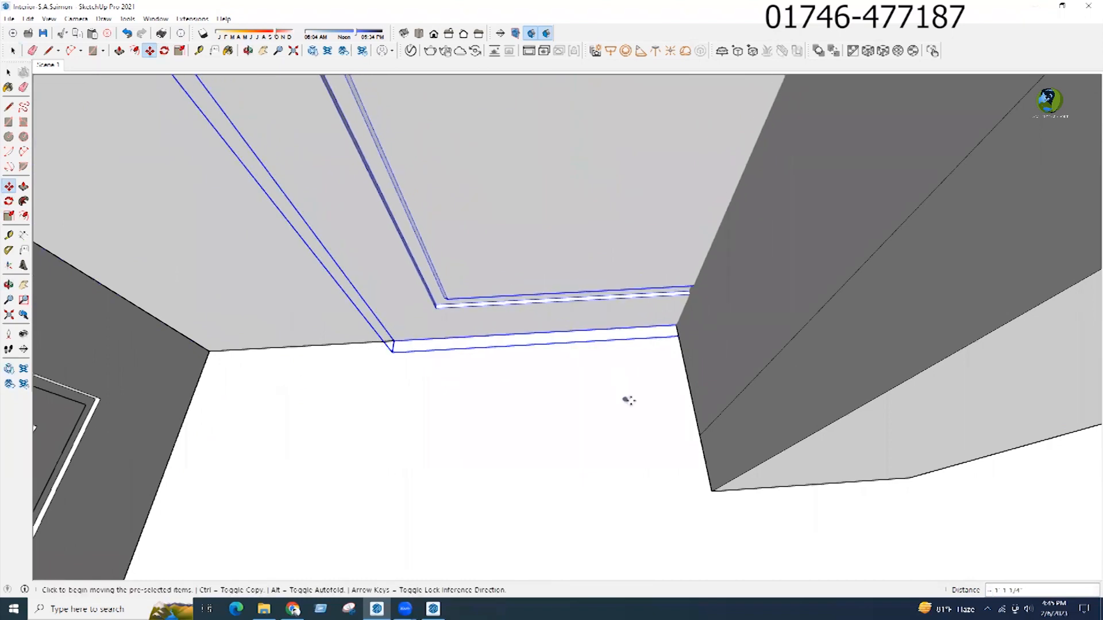
Step: Scale the two-panel door to fit the bathroom doorway
scroll(619, 431, "down", 5)
scroll(608, 469, "down", 3)
scroll(696, 286, "up", 2)
key("s")
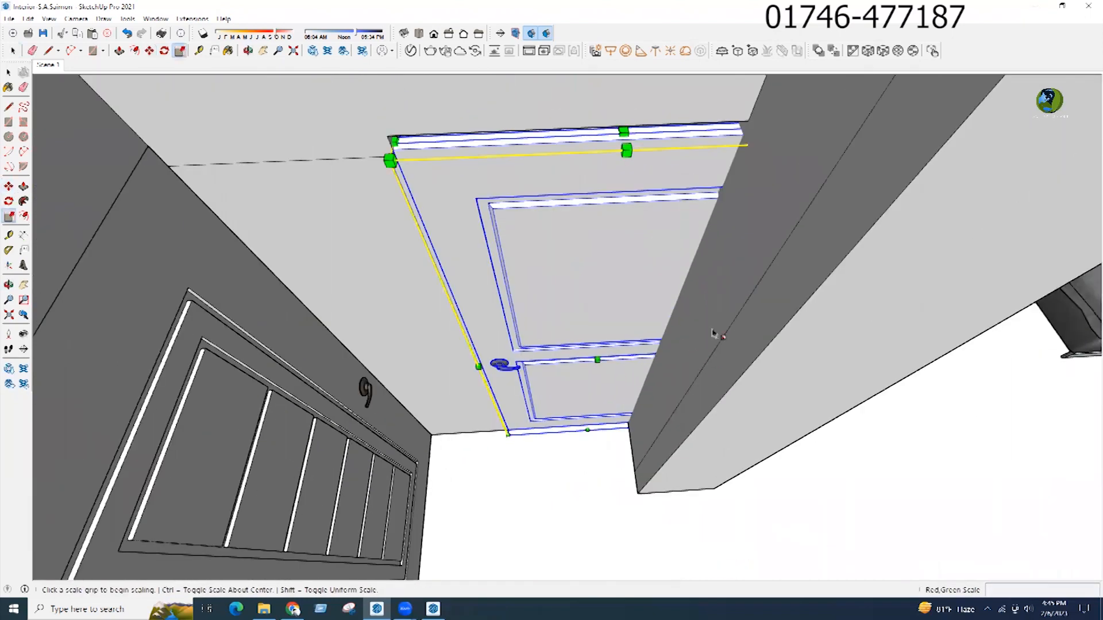
left_click(711, 341)
left_click(713, 338)
key("space")
middle_click_drag(716, 467, 677, 206)
key("s")
left_click(664, 201)
middle_click_drag(539, 246, 224, 339)
key("space")
Step: Examine the fitted doors, the living and dining areas, and the bedrooms from around the apartment
scroll(546, 513, "down", 3)
left_click(544, 510)
scroll(537, 489, "down", 3)
scroll(563, 333, "down", 4)
scroll(542, 443, "up", 4)
middle_click_drag(540, 413, 401, 336)
scroll(534, 259, "down", 3)
middle_click_drag(534, 258, 459, 252)
scroll(456, 244, "up", 4)
scroll(665, 411, "down", 2)
middle_click_drag(665, 411, 683, 396)
scroll(679, 386, "up", 2)
middle_click_drag(540, 367, 641, 417)
scroll(537, 380, "down", 3)
scroll(542, 318, "up", 4)
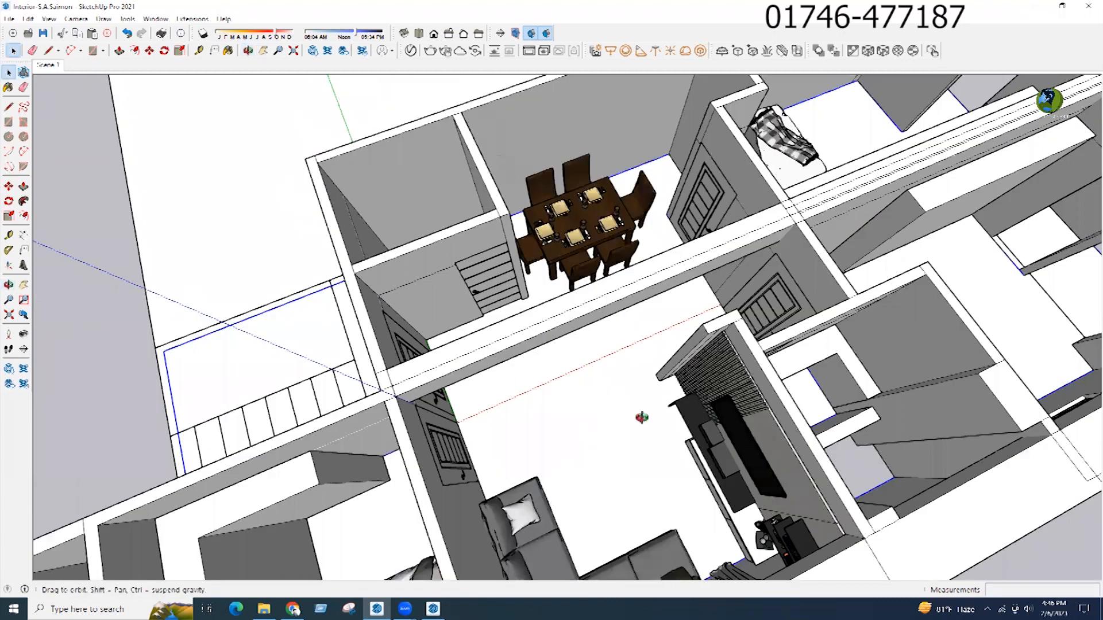
scroll(641, 417, "down", 3)
scroll(692, 189, "up", 5)
middle_click_drag(693, 189, 534, 322)
scroll(482, 264, "down", 3)
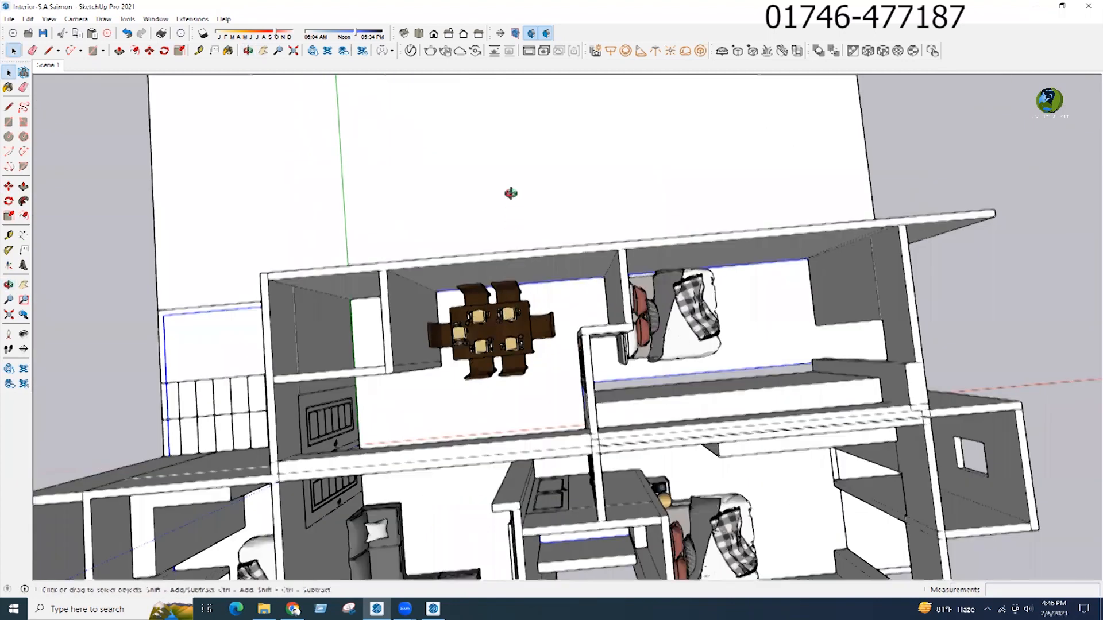
scroll(511, 194, "down", 3)
middle_click_drag(517, 212, 519, 350)
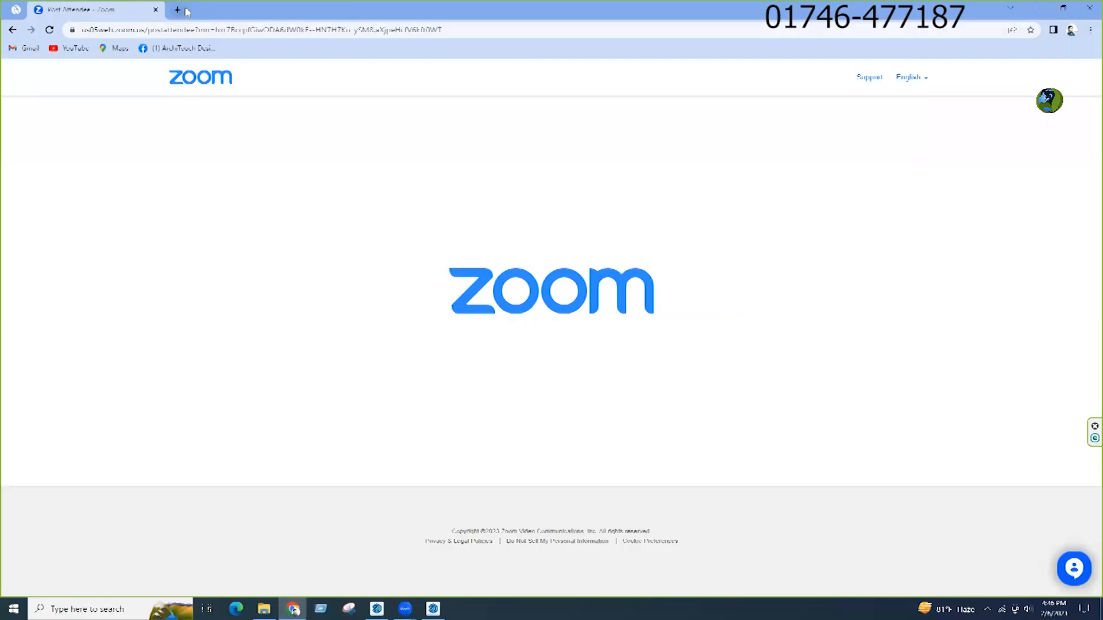
Step: Switch to the web browser, search Google for "3d warehouse", and open the 3D Warehouse site
left_click(185, 10)
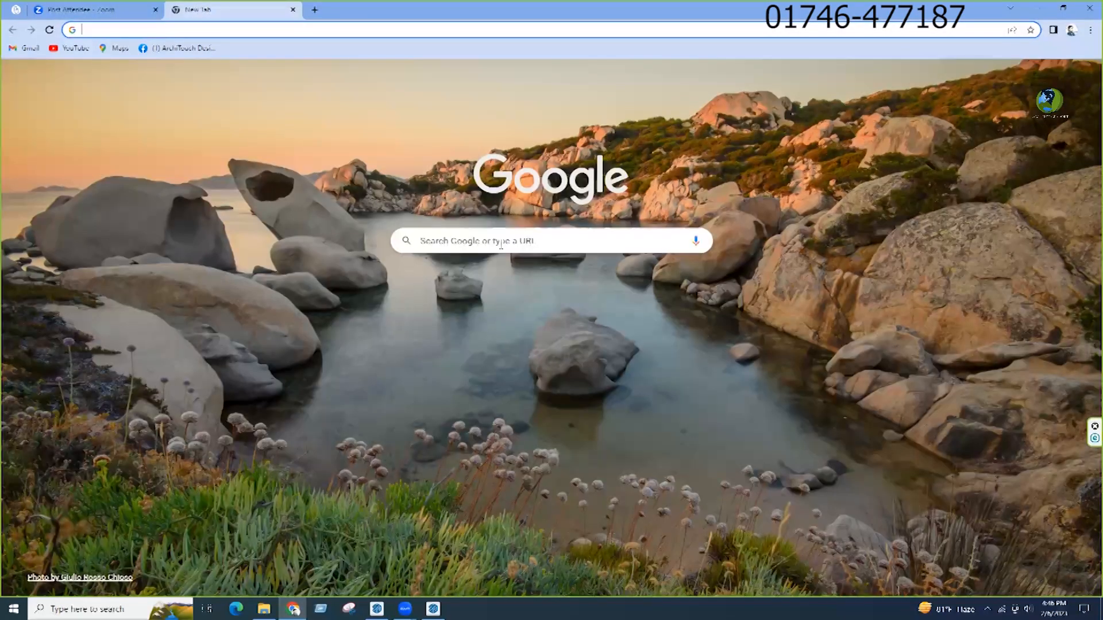
left_click(446, 240)
left_click(446, 266)
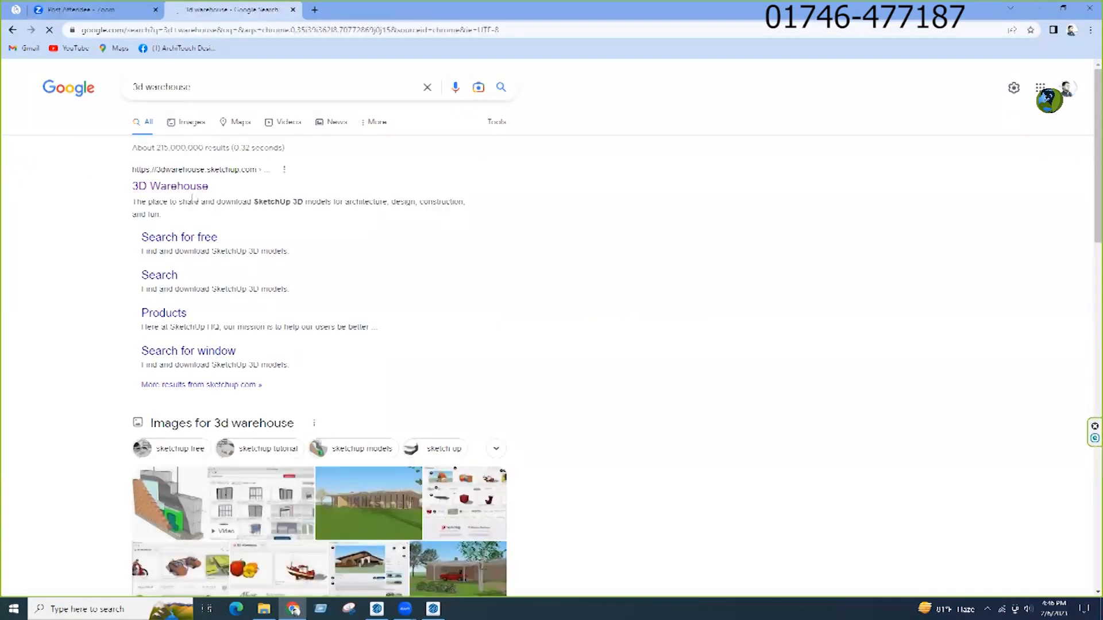
left_click(169, 195)
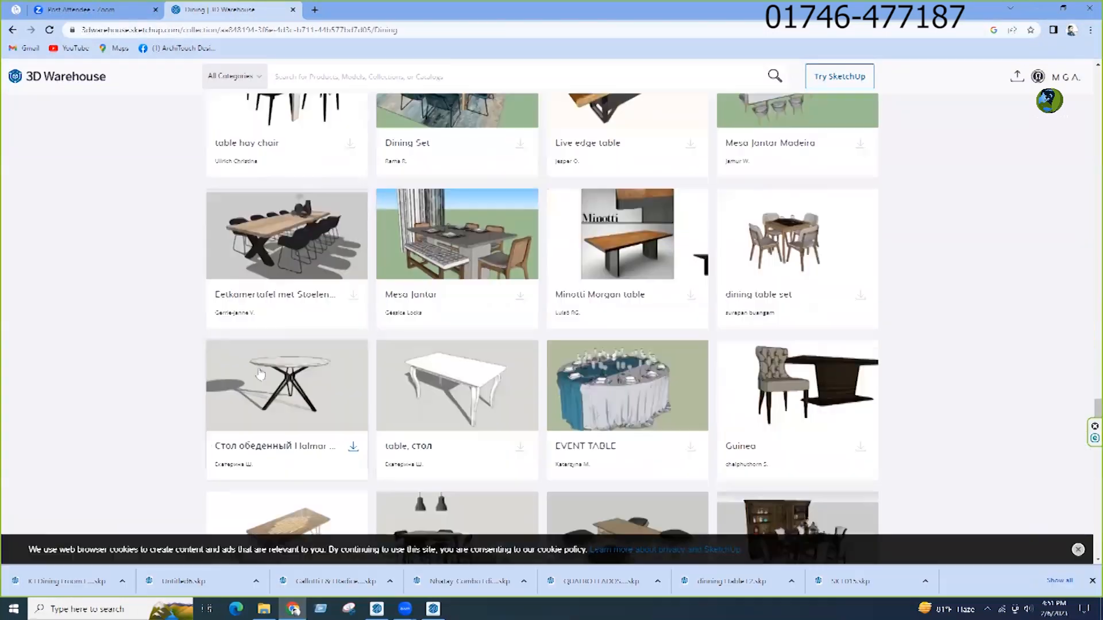
Step: Browse the Dining collection for a replacement dining set and download the Dining Table 2 model
scroll(241, 279, "down", 4)
scroll(240, 279, "down", 2)
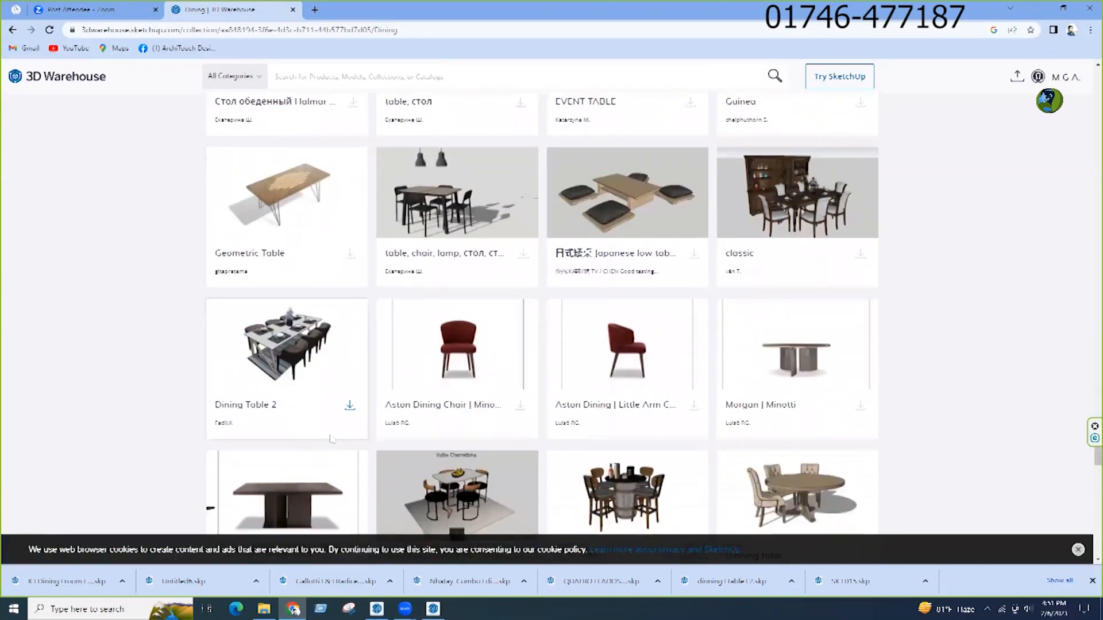
left_click(350, 407)
scroll(325, 313, "down", 3)
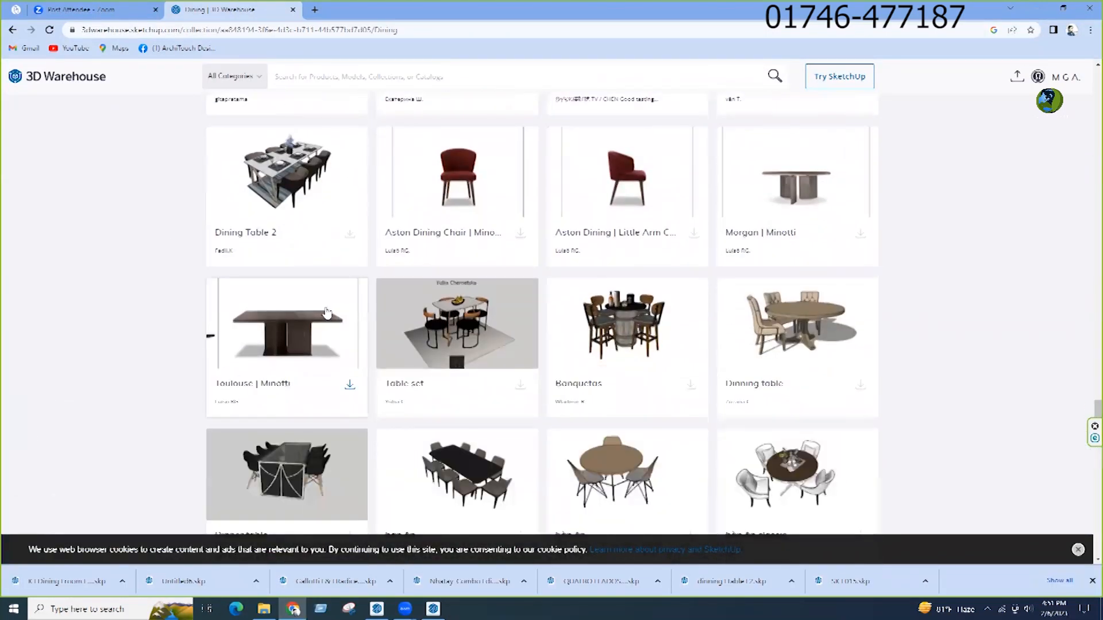
scroll(326, 314, "down", 4)
scroll(301, 310, "down", 1)
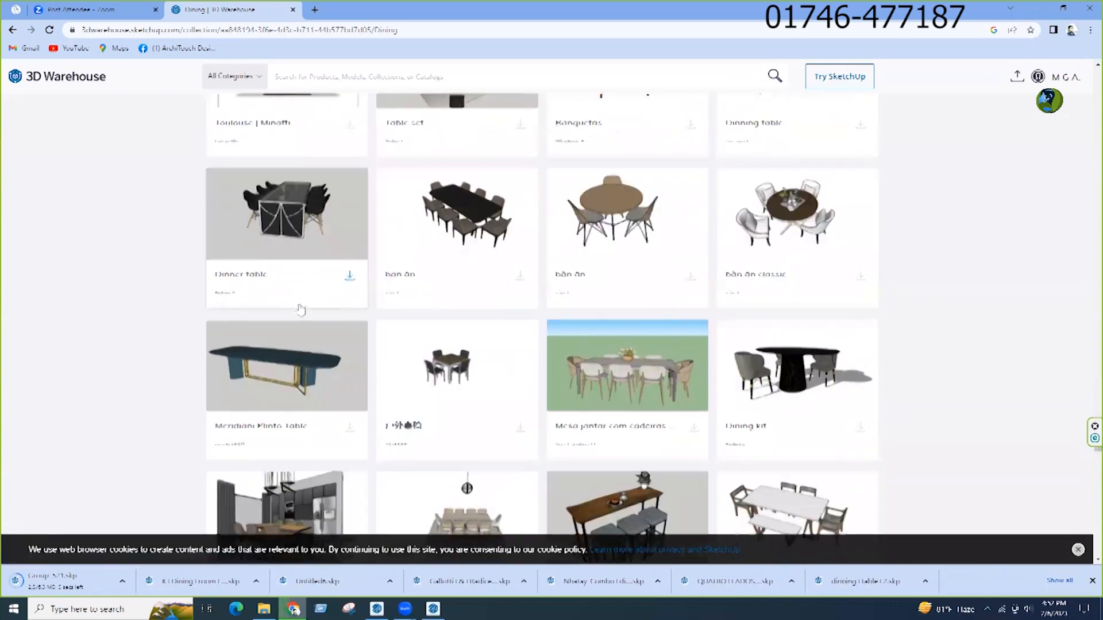
scroll(300, 310, "down", 7)
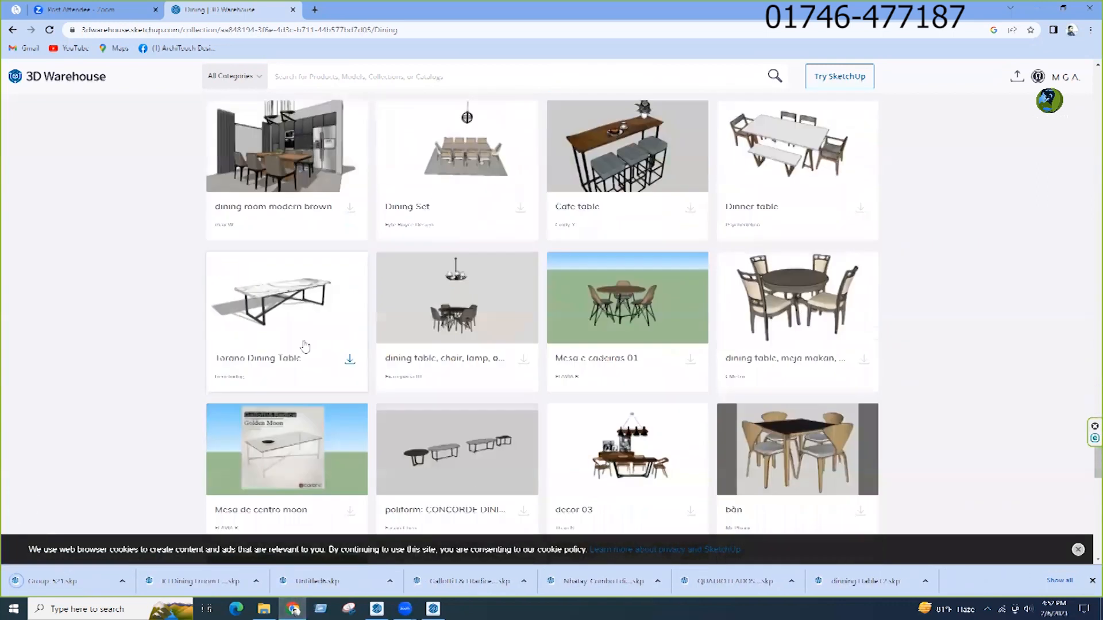
scroll(307, 345, "down", 2)
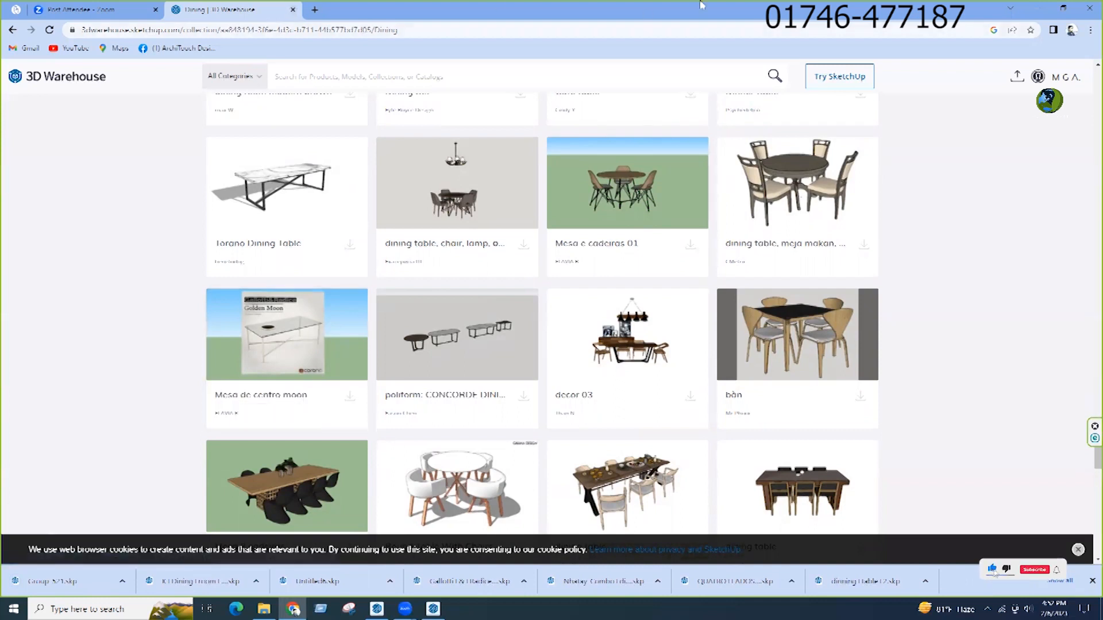
Step: Return to the apartment model in SketchUp and delete the existing dining table with its six chairs
left_click(1010, 8)
scroll(528, 415, "down", 3)
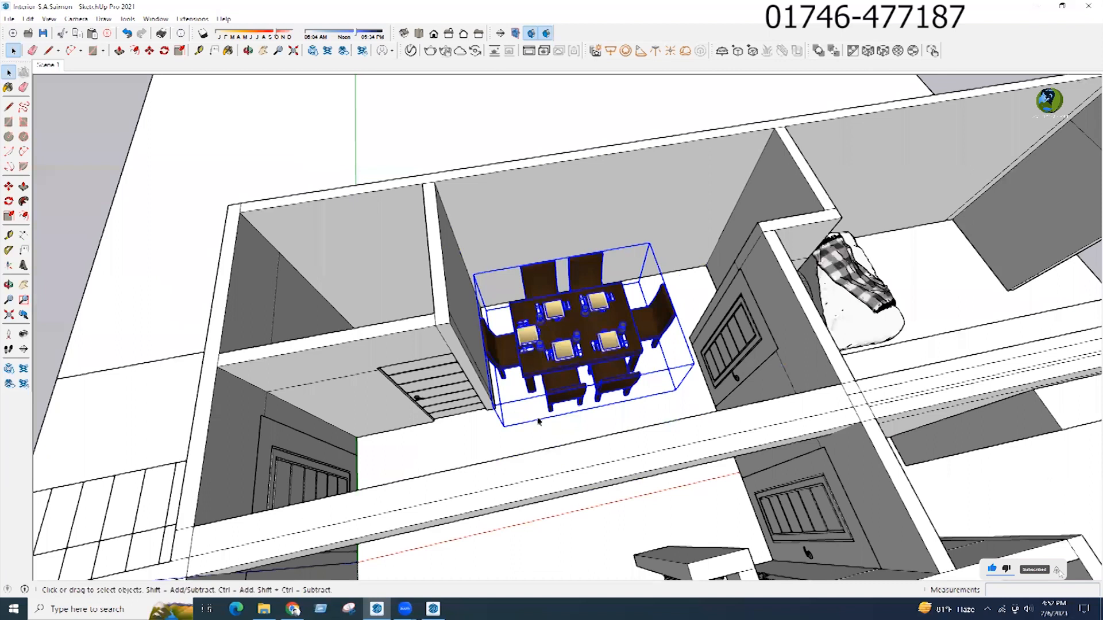
key("Delete")
Step: Open the downloaded dining set model Group 521 from the Downloads folder and inspect the table and chairs
mouse_move(264, 609)
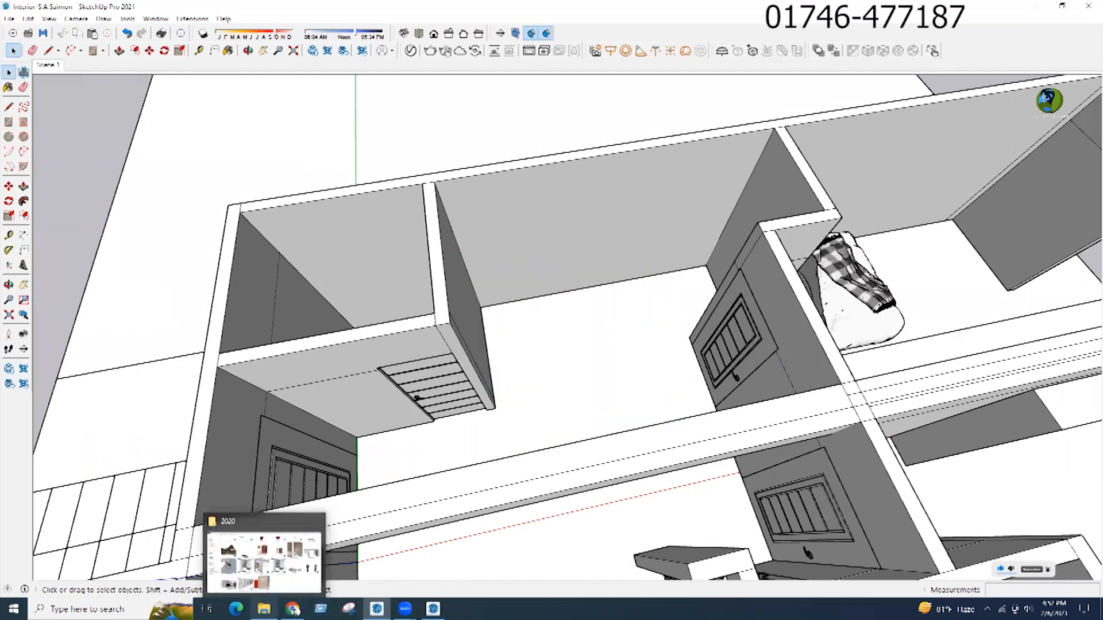
left_click(264, 560)
left_click(47, 95)
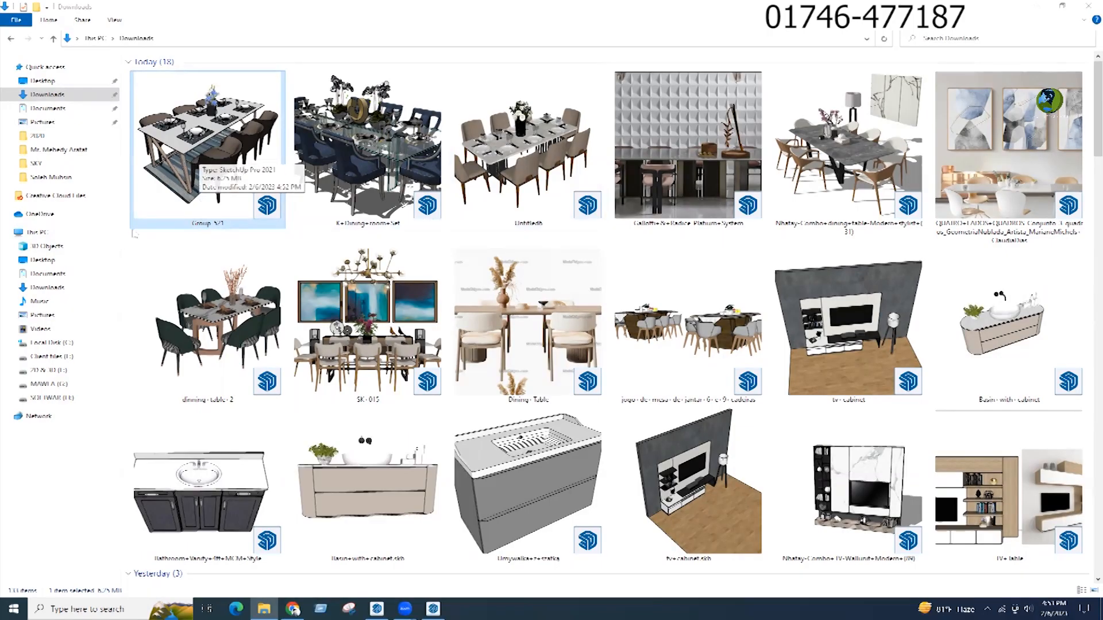
scroll(135, 235, "down", 4)
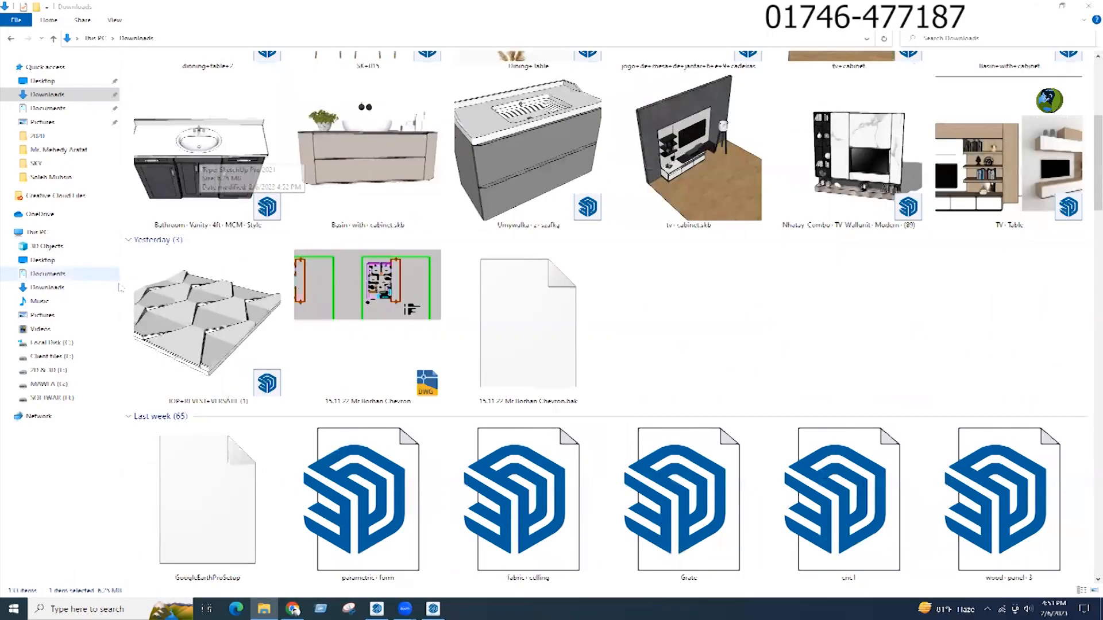
scroll(146, 285, "up", 4)
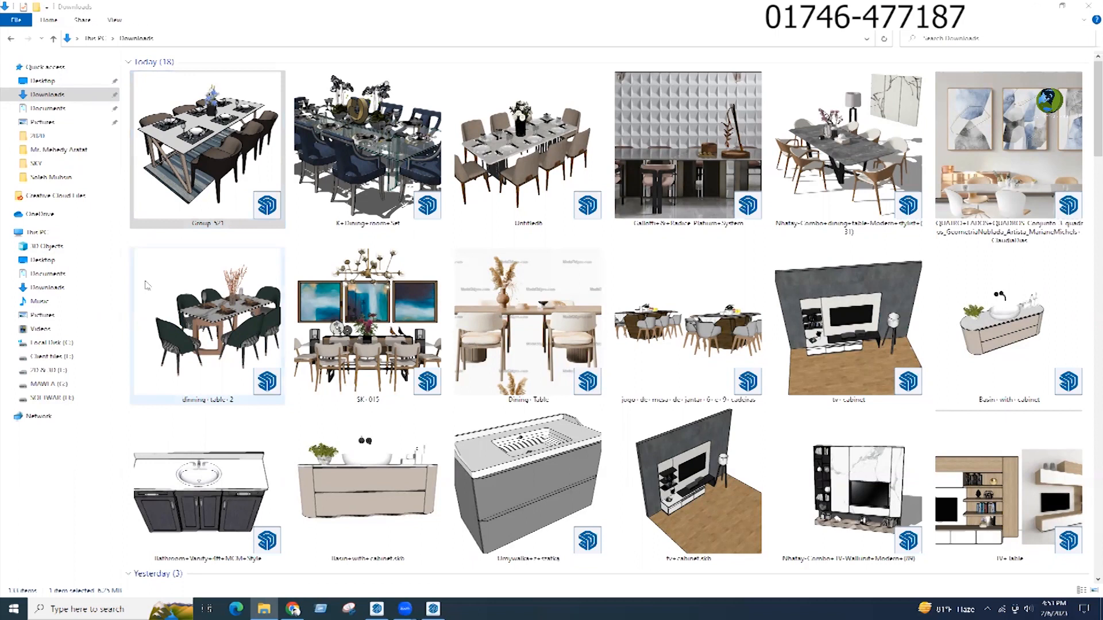
double_click(146, 286)
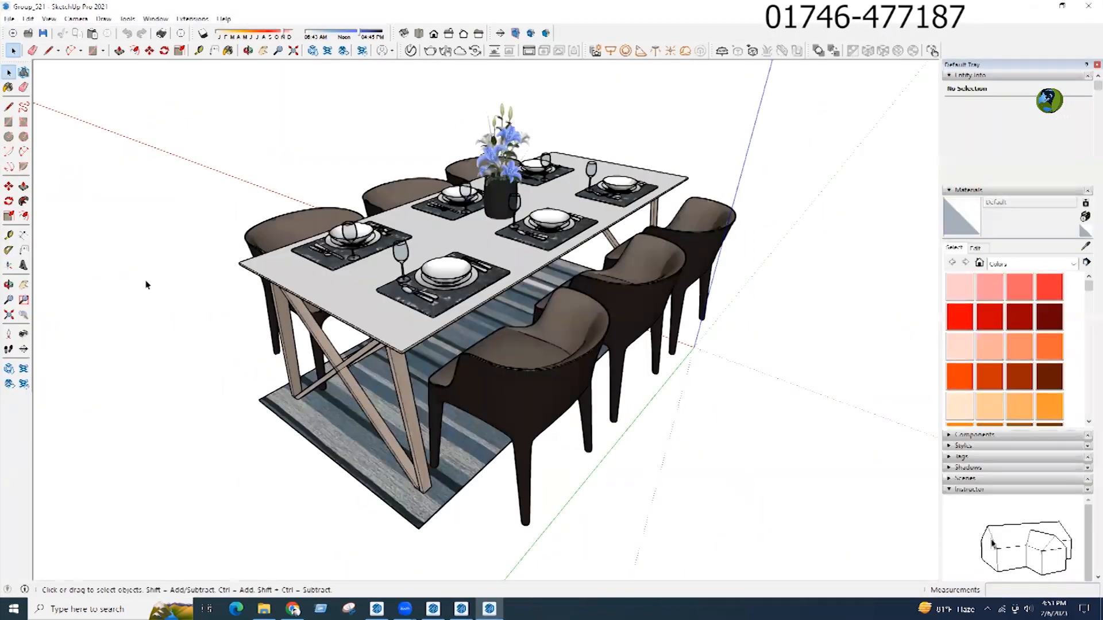
middle_click_drag(172, 444, 472, 493)
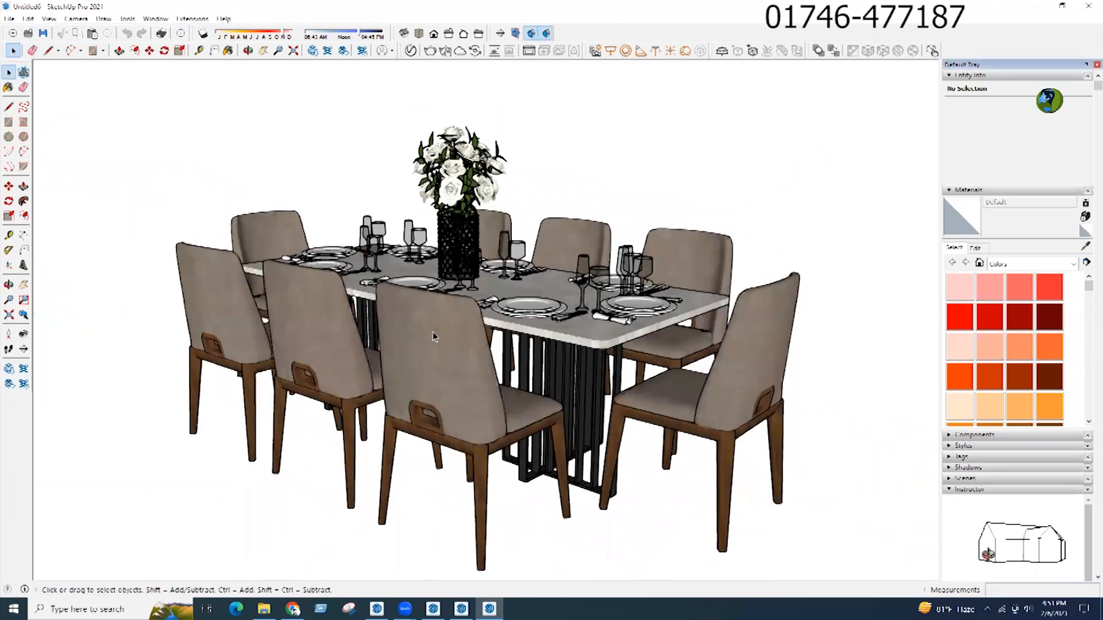
Step: Copy the downloaded dining set and paste it into the apartment model's empty dining area
scroll(540, 379, "down", 3)
left_click(540, 379)
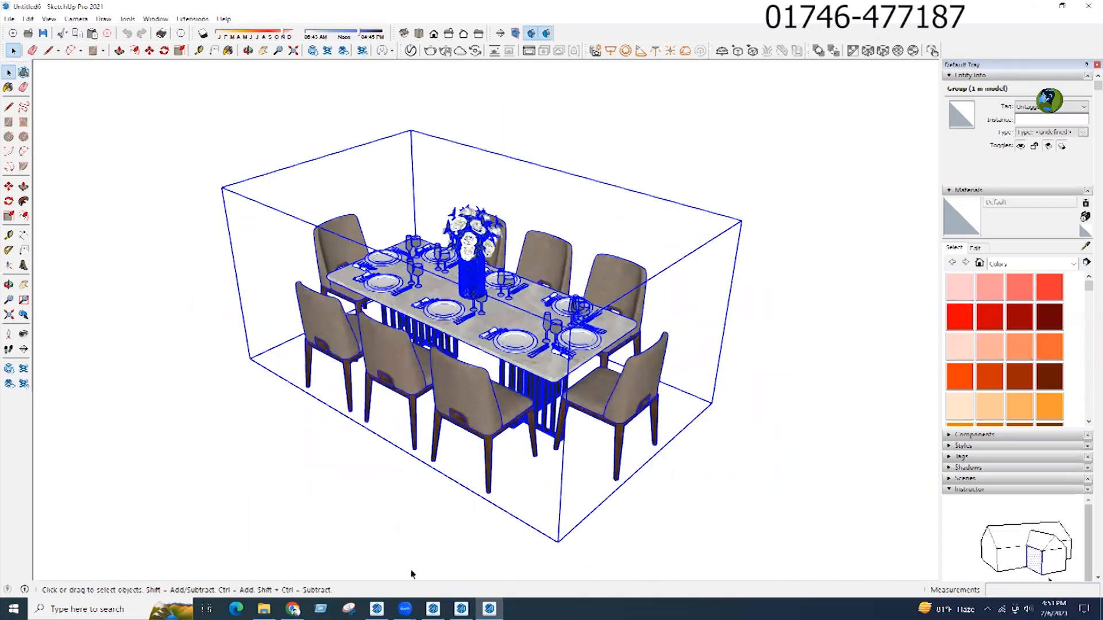
left_click(376, 609)
scroll(441, 262, "down", 2)
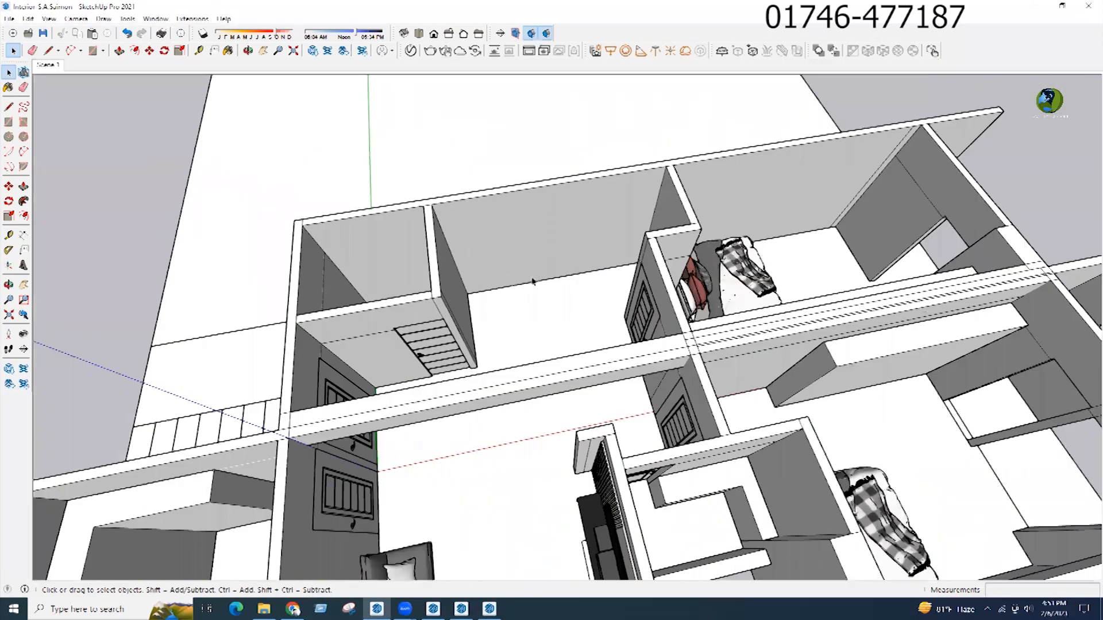
scroll(534, 281, "down", 3)
scroll(503, 319, "up", 3)
middle_click_drag(600, 173, 566, 201)
scroll(533, 265, "up", 3)
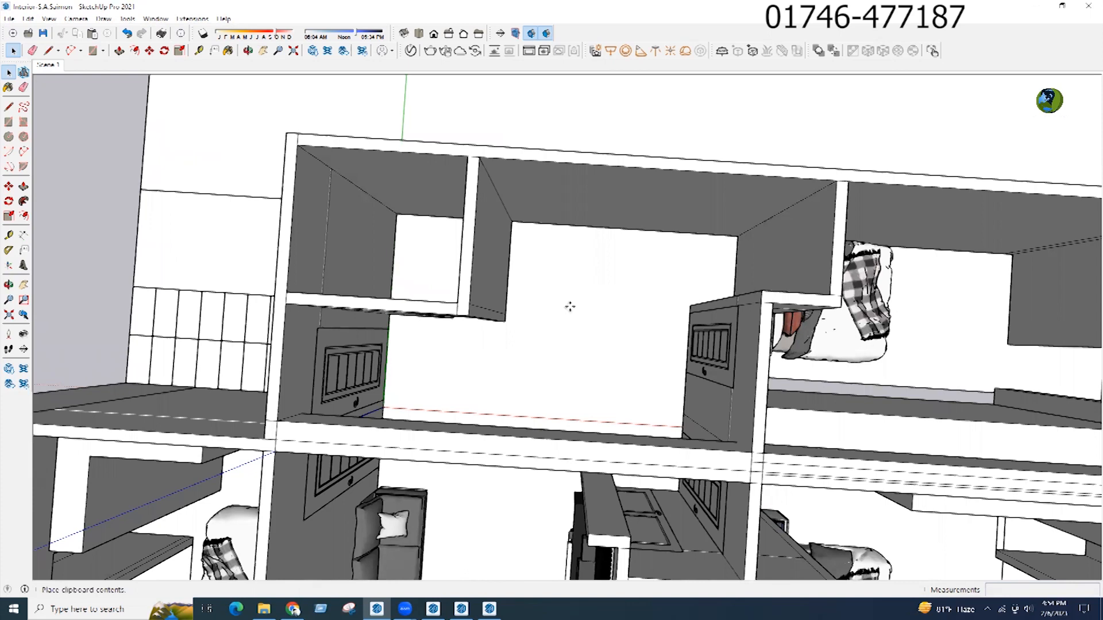
left_click(524, 265)
scroll(515, 270, "up", 3)
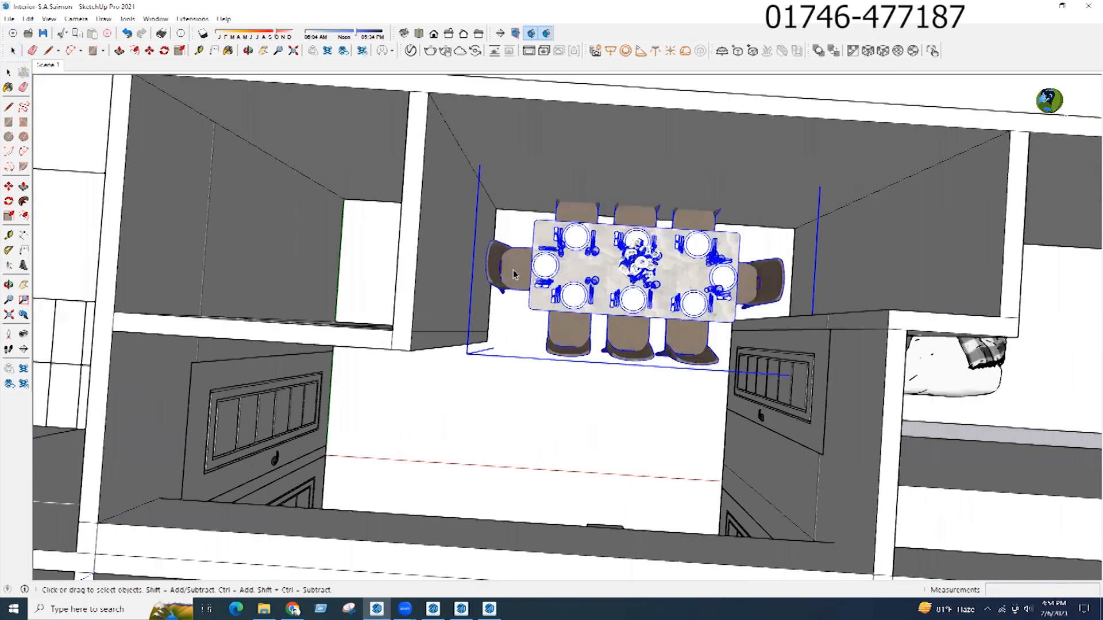
Step: Open the dining set group and delete the end chair nearest the partition wall
double_click(513, 272)
left_click(513, 272)
key("Delete")
left_click(504, 362)
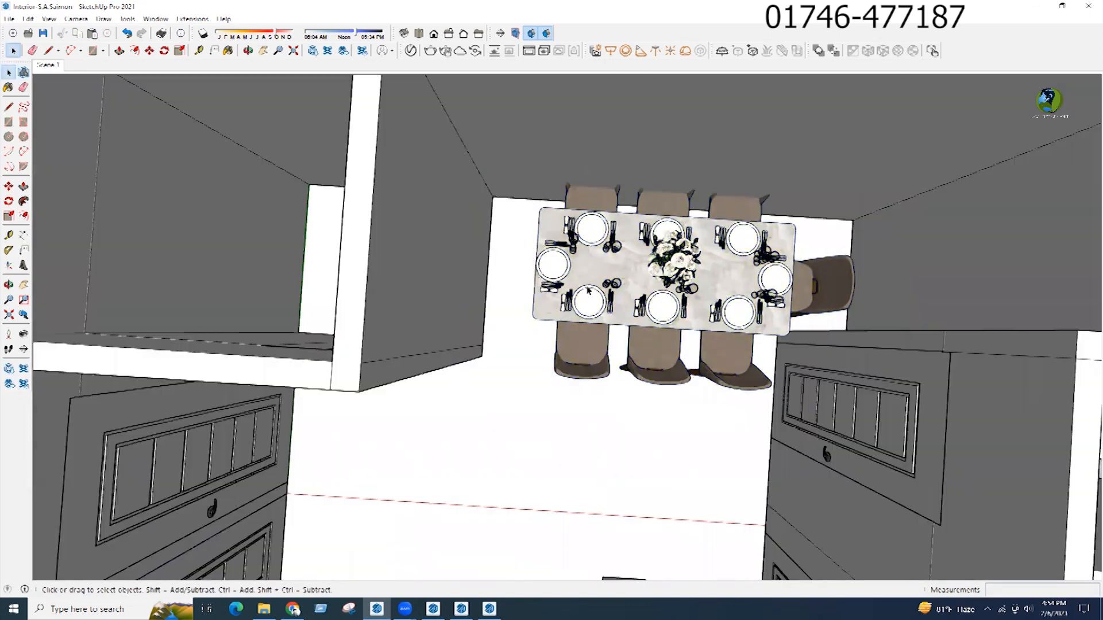
Step: Move the dining set sideways so the table's chairless end sits against the partition wall
left_click(566, 347)
scroll(560, 345, "up", 2)
middle_click_drag(594, 370, 510, 234)
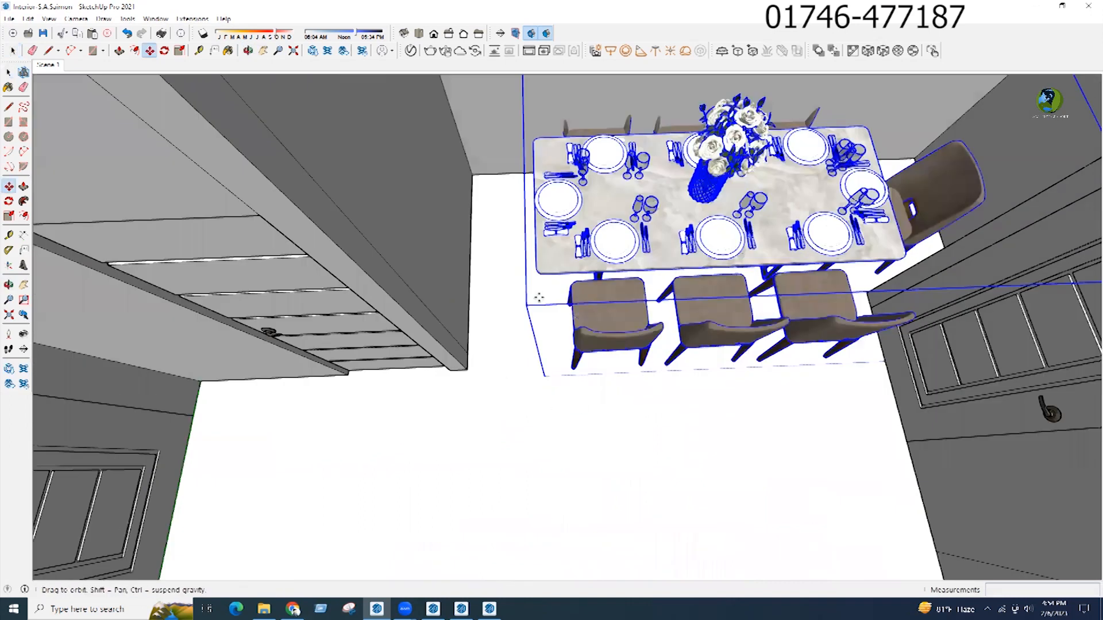
key("m")
scroll(506, 230, "up", 1)
scroll(649, 412, "down", 5)
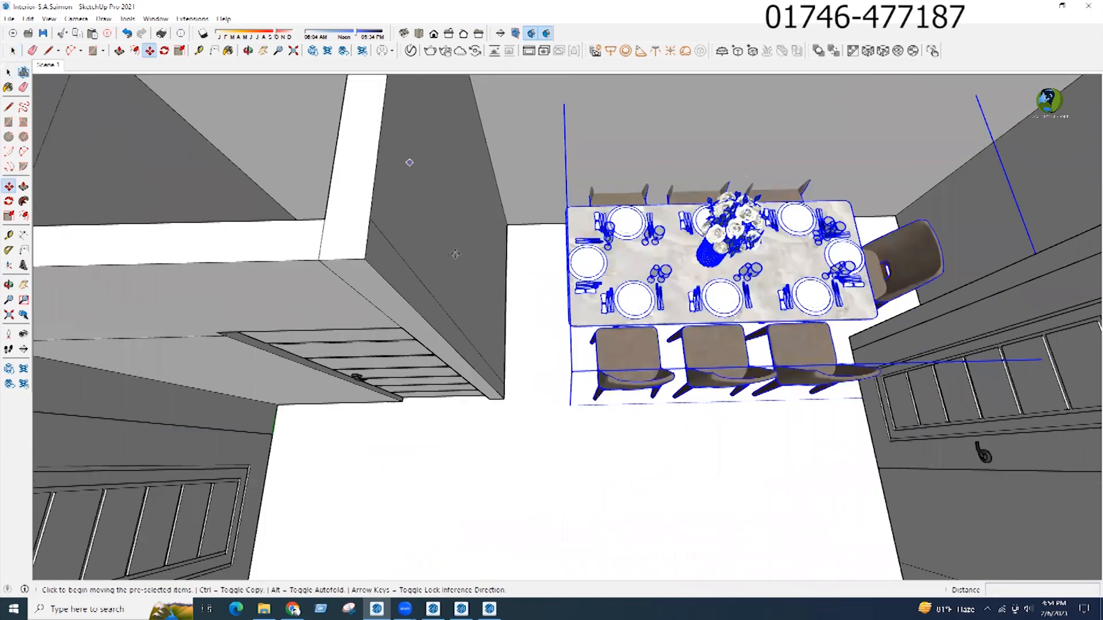
scroll(516, 282, "up", 3)
scroll(577, 331, "down", 4)
left_click(678, 449)
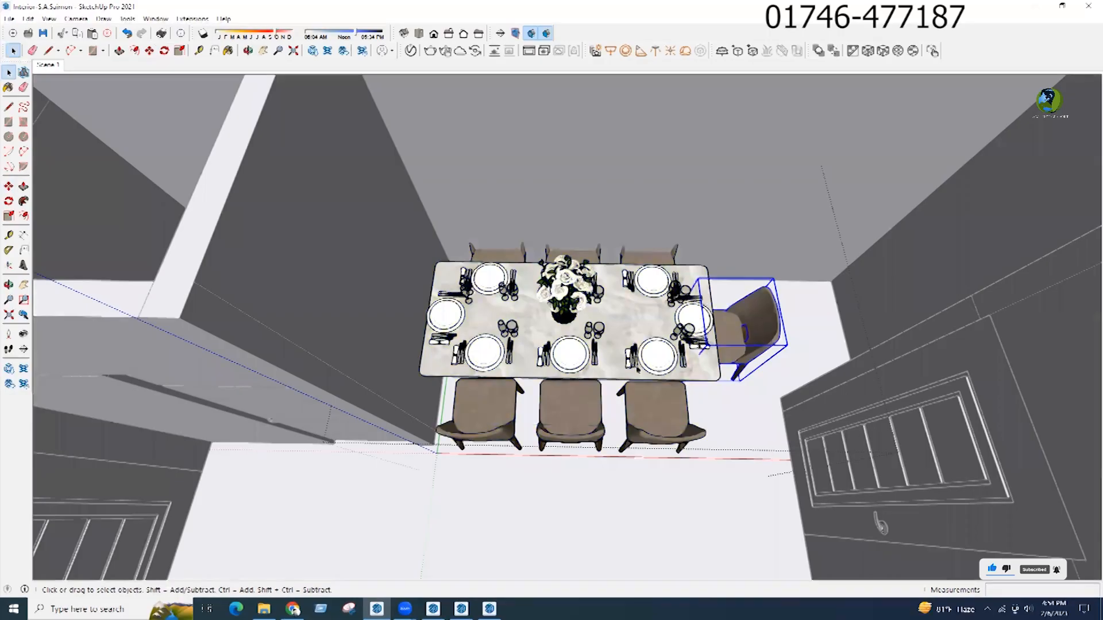
Step: Try removing the remaining end chair from the dining set and undo the deletion
scroll(627, 362, "down", 3)
key("Delete")
middle_click_drag(627, 362, 619, 394)
scroll(546, 345, "down", 4)
left_click(575, 443)
left_click(555, 359)
scroll(554, 359, "down", 3)
key("space")
key("m")
scroll(585, 379, "up", 2)
scroll(615, 367, "up", 5)
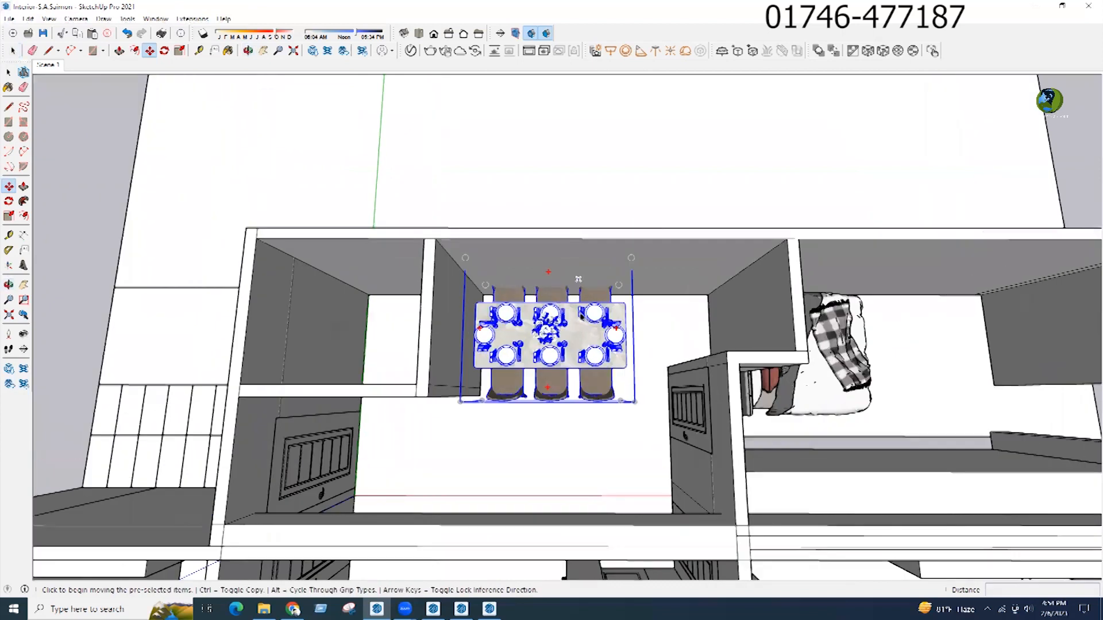
key("space")
key("ctrl+z")
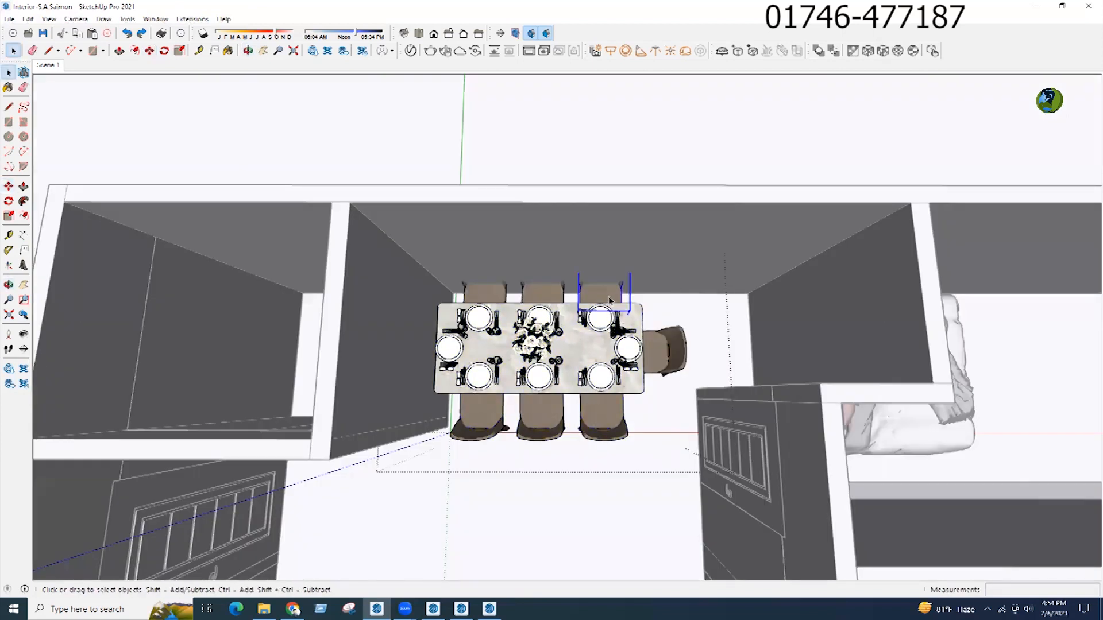
key("Escape")
Step: Move the dining set about 11 inches toward the rear wall of the dining area
key("m")
scroll(576, 293, "up", 5)
left_click(581, 315)
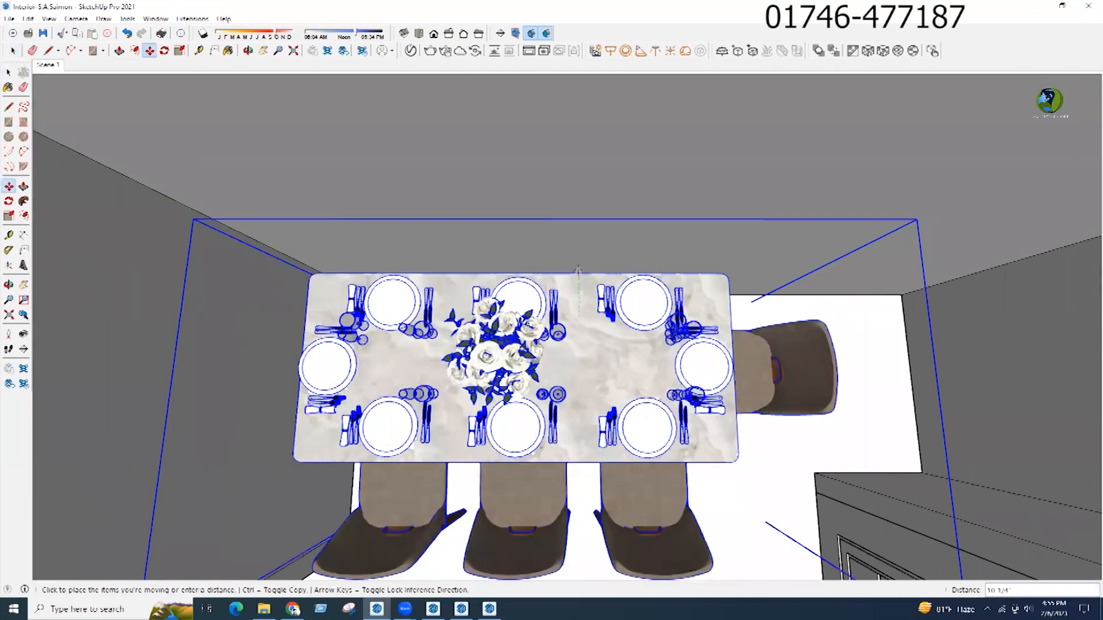
left_click(577, 263)
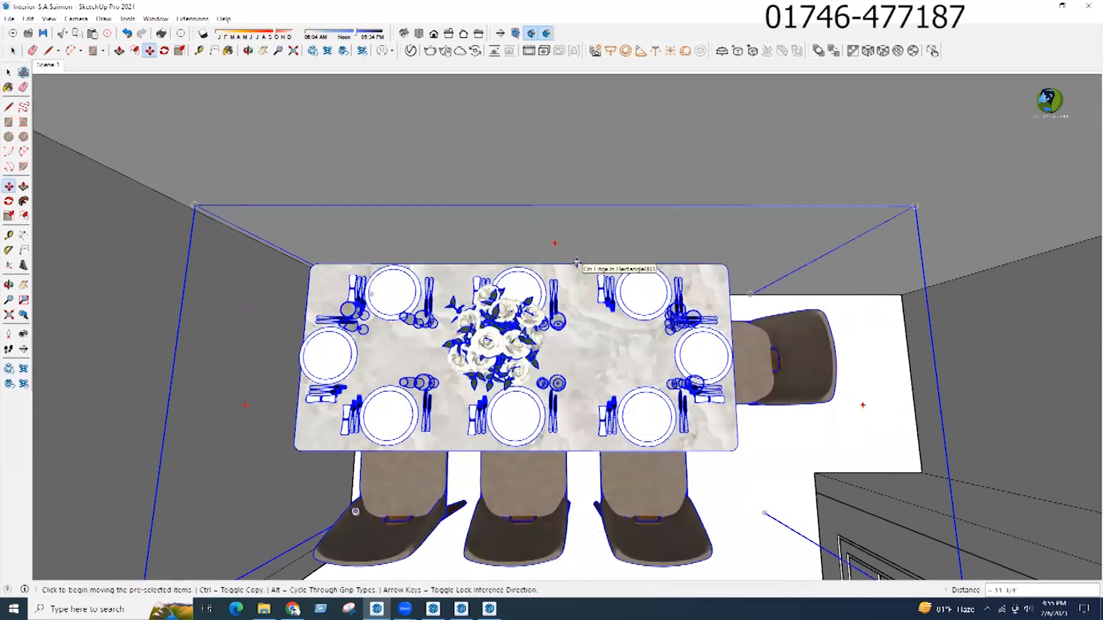
key("space")
scroll(505, 371, "down", 5)
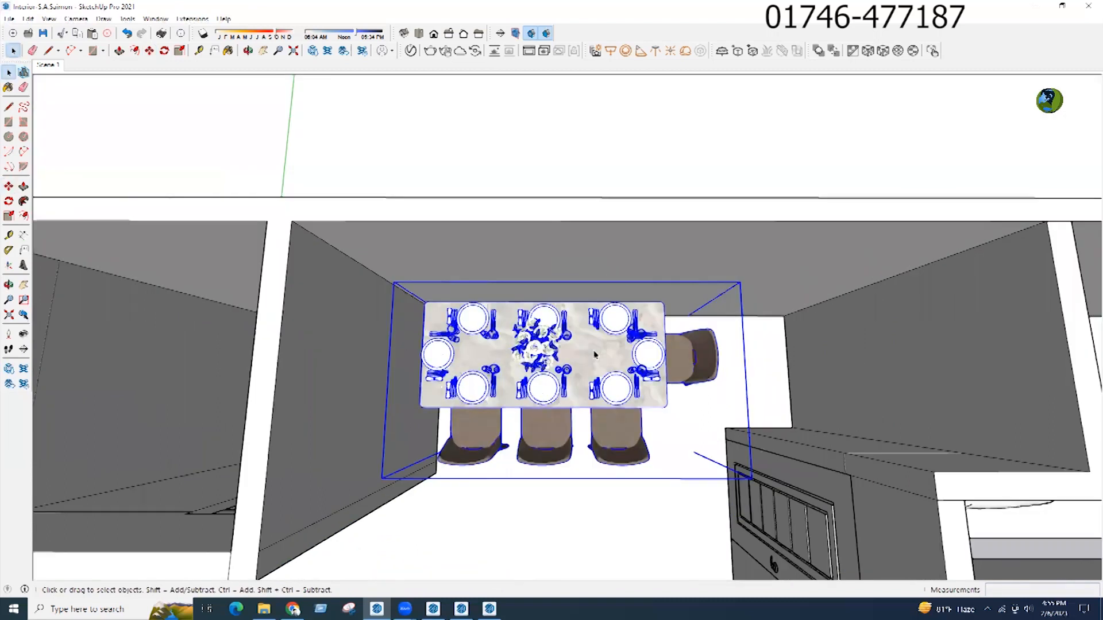
Step: Examine the placed dining set from several angles, together with the adjoining living room and corridor
scroll(506, 371, "down", 4)
left_click(530, 255)
middle_click_drag(580, 367, 567, 324)
scroll(528, 320, "up", 4)
scroll(546, 349, "down", 4)
scroll(529, 365, "up", 5)
middle_click_drag(530, 365, 526, 437)
scroll(595, 214, "down", 5)
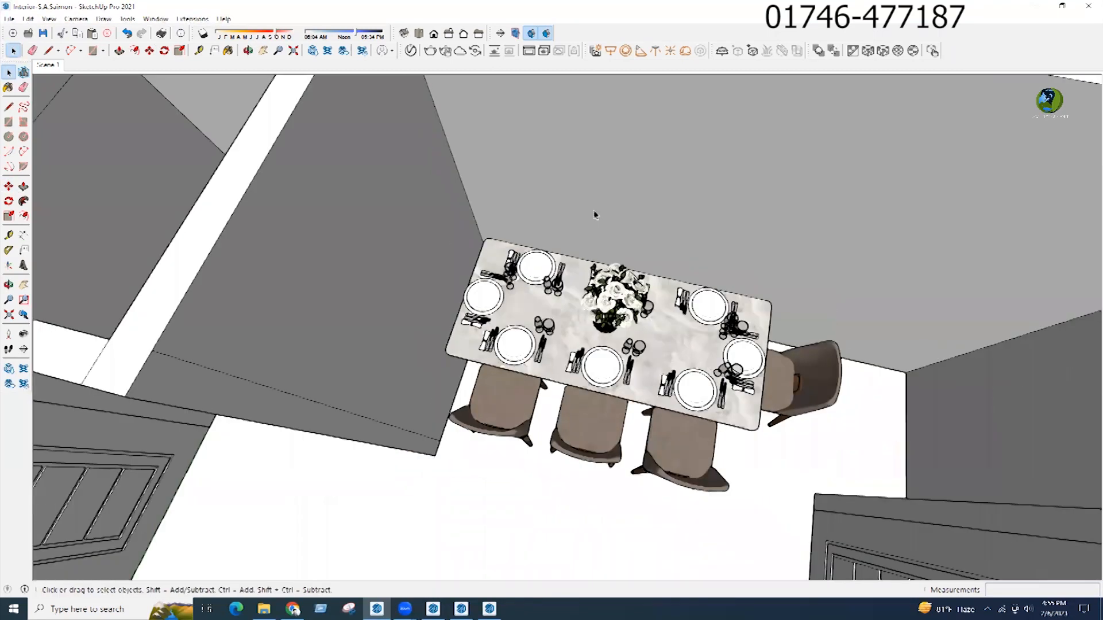
middle_click_drag(620, 382, 689, 432)
middle_click_drag(556, 374, 446, 350)
scroll(552, 296, "up", 4)
middle_click_drag(727, 339, 837, 261)
scroll(822, 276, "up", 3)
middle_click_drag(612, 201, 587, 199)
scroll(628, 222, "down", 5)
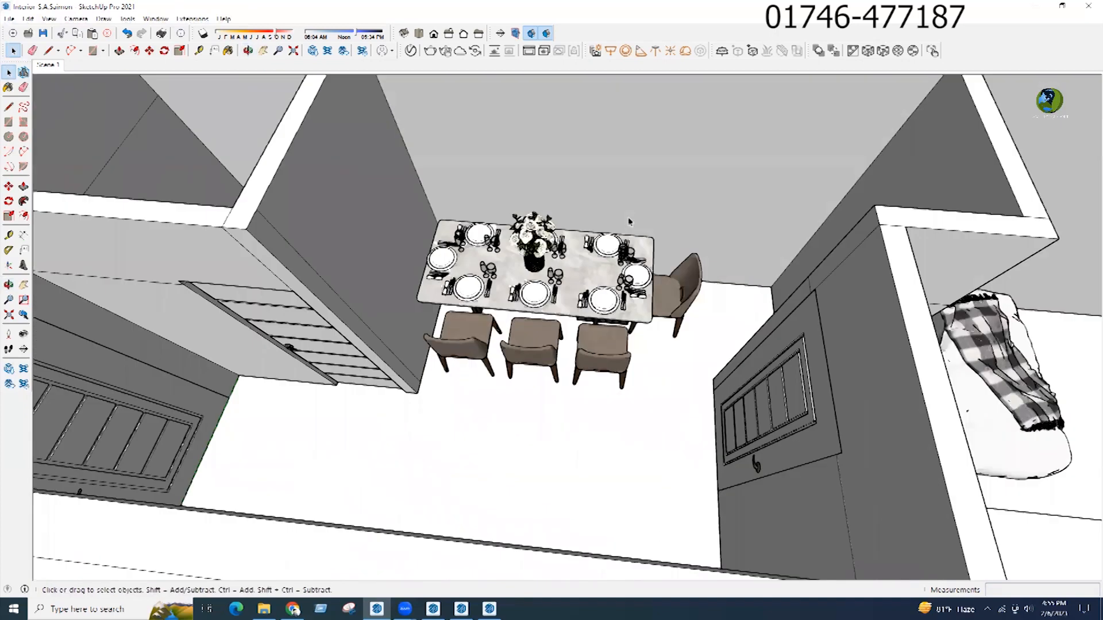
scroll(574, 195, "down", 4)
middle_click_drag(520, 173, 454, 292)
scroll(656, 387, "up", 1)
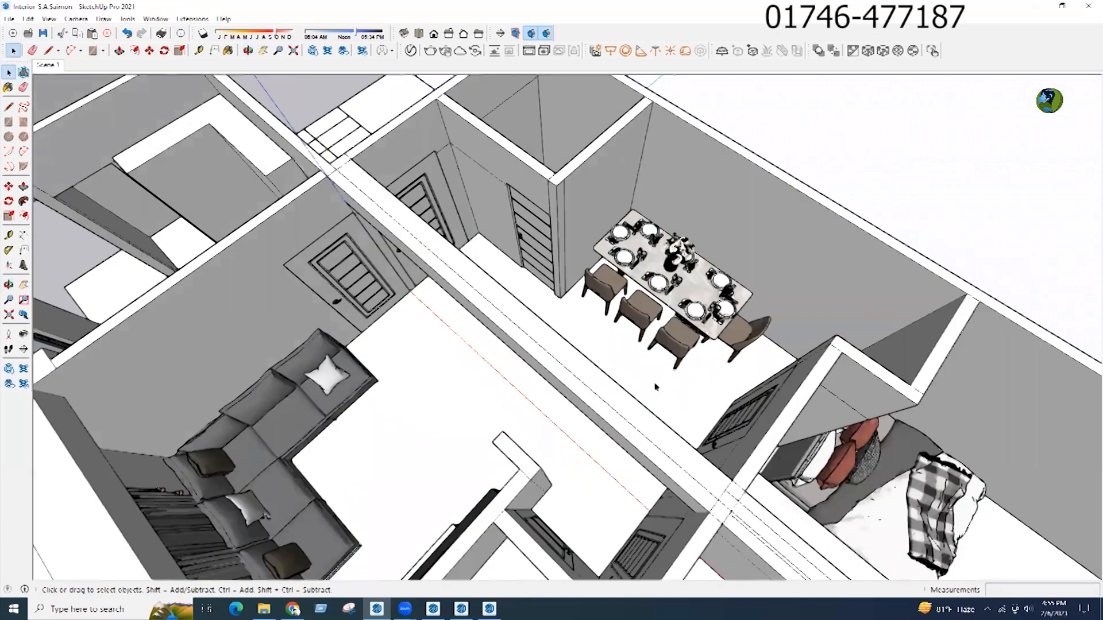
middle_click_drag(756, 320, 861, 247)
scroll(580, 197, "down", 3)
scroll(581, 197, "up", 4)
middle_click_drag(574, 201, 379, 189)
scroll(298, 111, "down", 4)
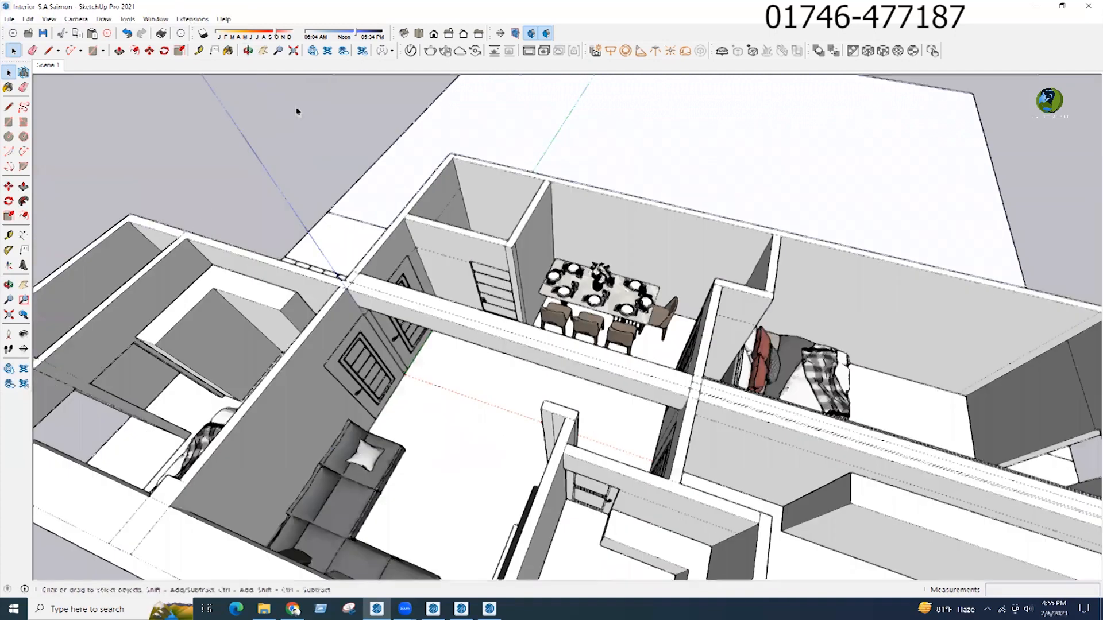
middle_click_drag(641, 337, 368, 414)
scroll(632, 350, "up", 3)
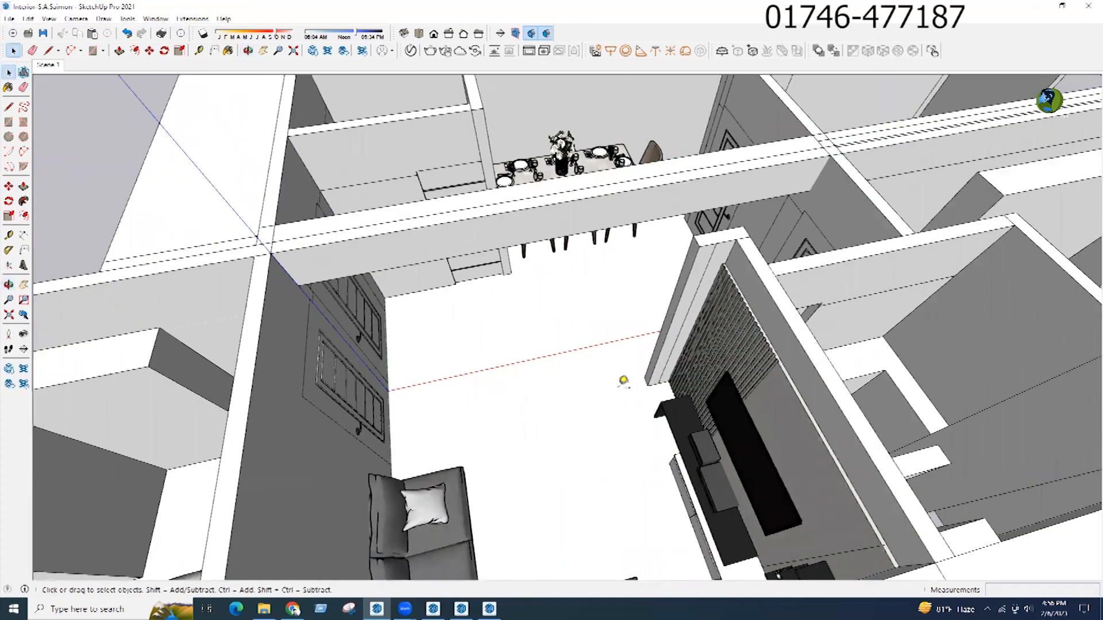
Step: Measure the column at the end of the TV wall and build a beam from it across the living room to the opposite wall
key("t")
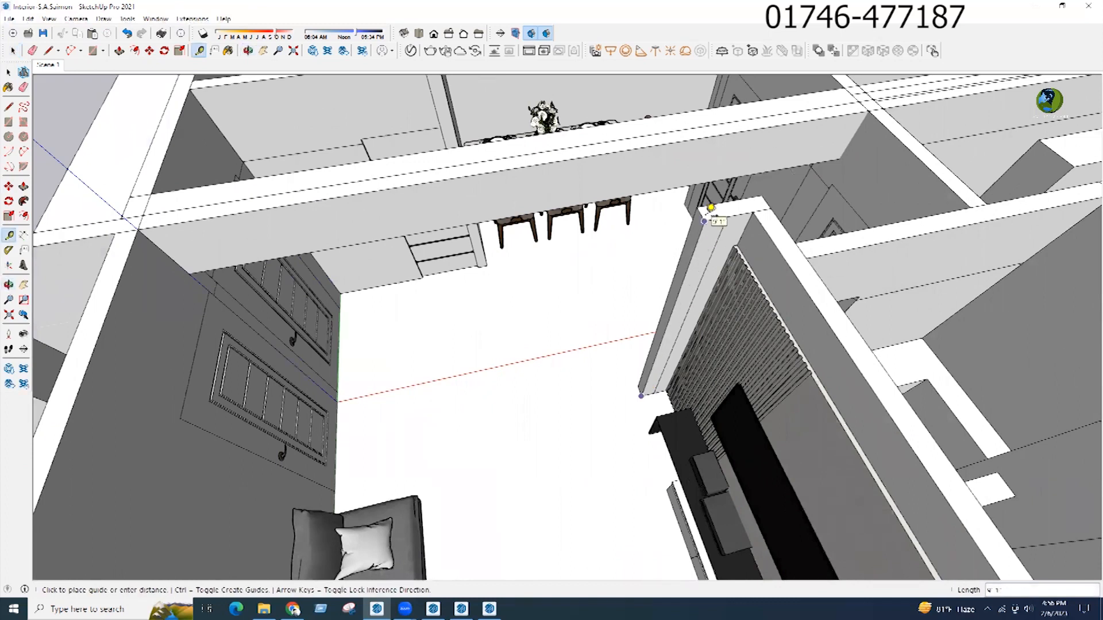
scroll(706, 357, "down", 3)
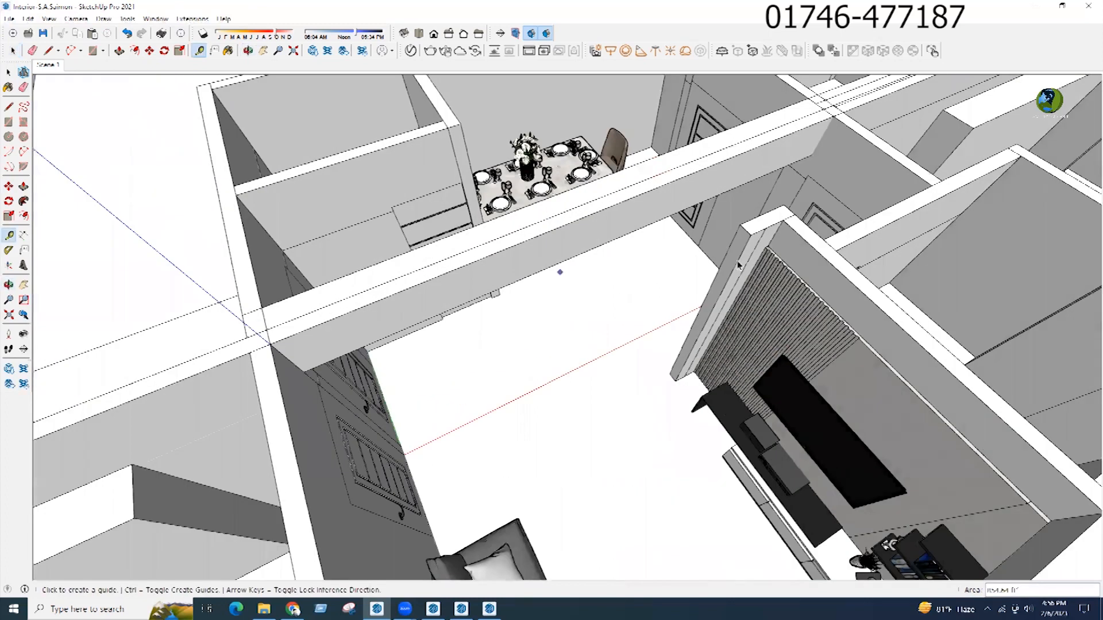
key("ctrl+a")
key("l")
left_click(676, 380)
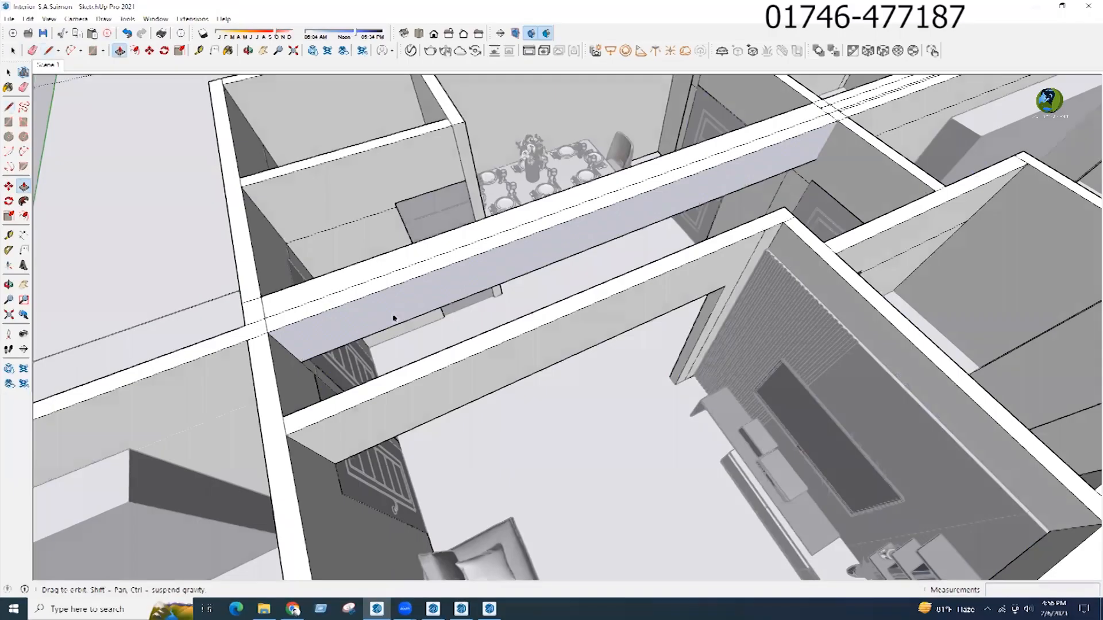
mouse_move(394, 315)
middle_mouse_down()
mouse_move(484, 423)
mouse_move(471, 406)
middle_mouse_up()
scroll(526, 381, "down", 3)
left_click(546, 425)
Step: Draw a 1-inch square on the floor beside the column at the end of the TV wall
scroll(547, 425, "up", 4)
scroll(656, 422, "up", 5)
key("l")
scroll(661, 388, "up", 2)
left_click(644, 401)
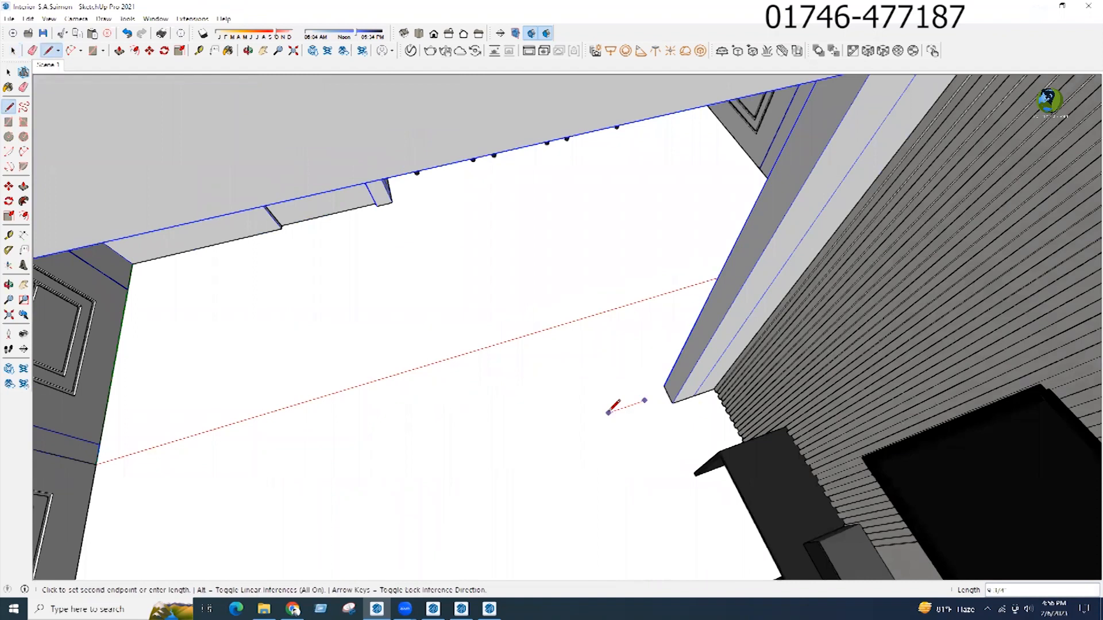
type("1")
key("Return")
scroll(651, 412, "up", 3)
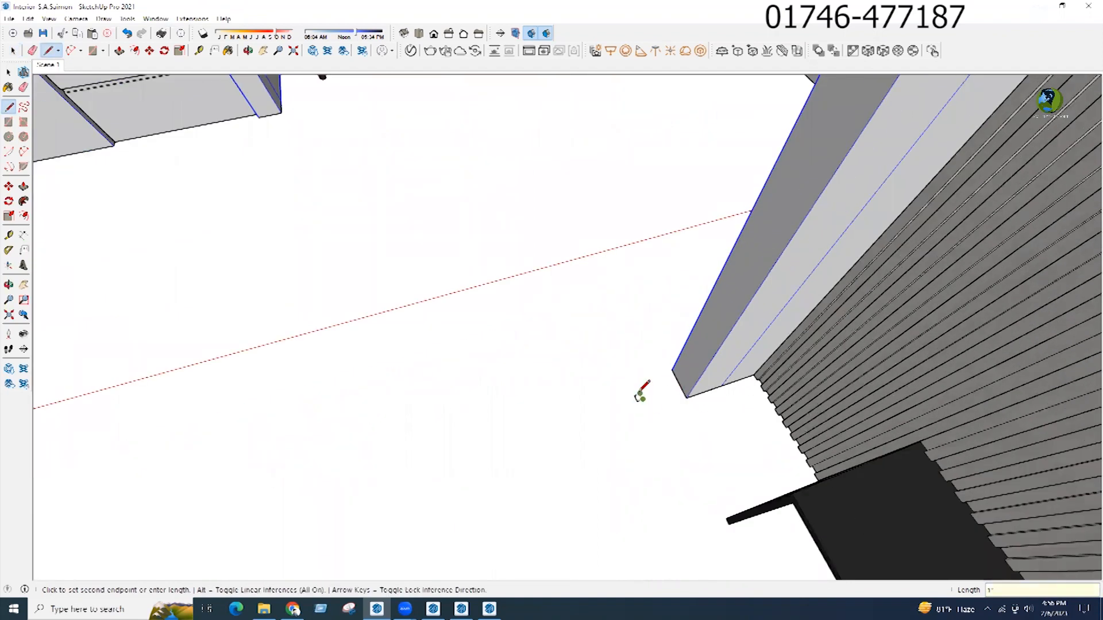
key("space")
scroll(643, 425, "down", 1)
scroll(632, 436, "down", 3)
scroll(643, 425, "up", 6)
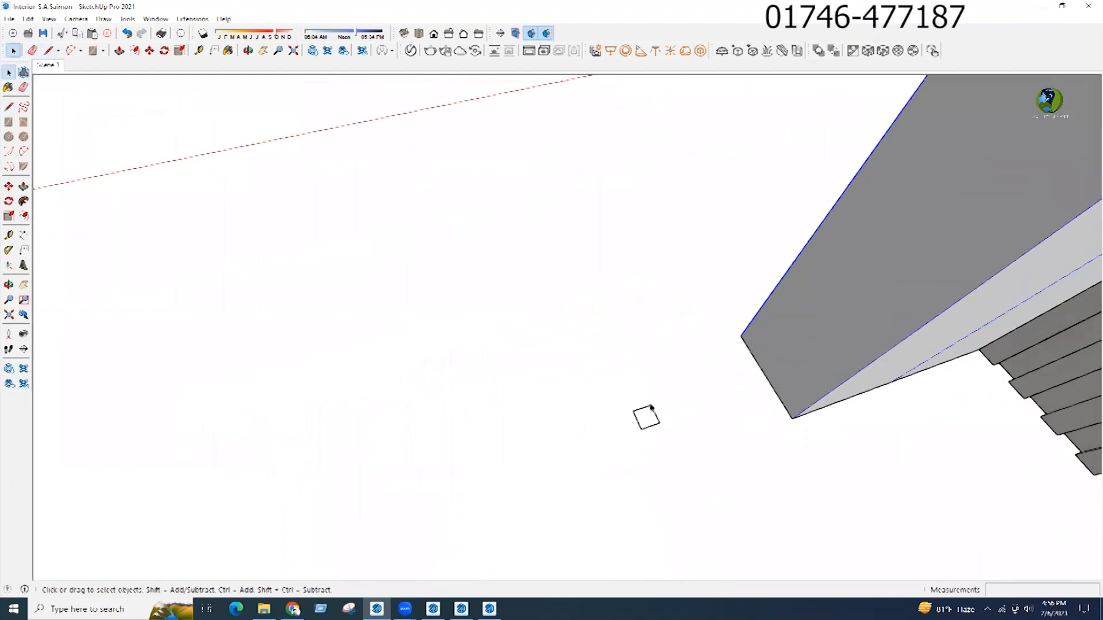
Step: Try offsetting the small floor square outward and measure the width of the outer square
key("f")
left_click(690, 440)
key("space")
key("t")
left_click(607, 436)
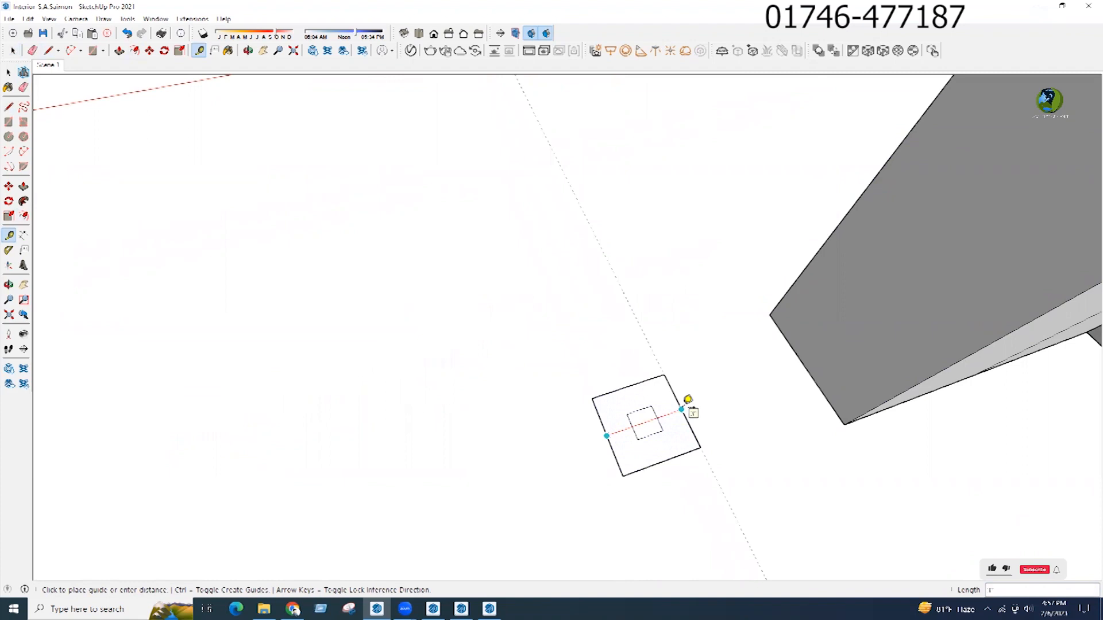
scroll(661, 418, "down", 2)
Step: Offset the small square outward by 0.5 inch and erase the inner square's edges
key("f")
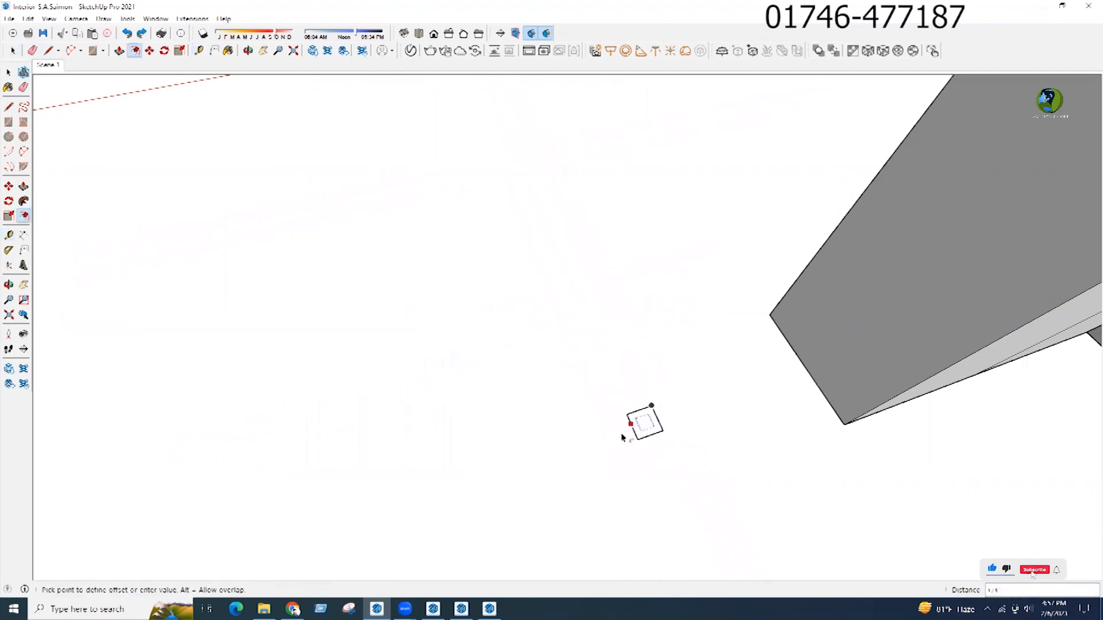
left_click(619, 440)
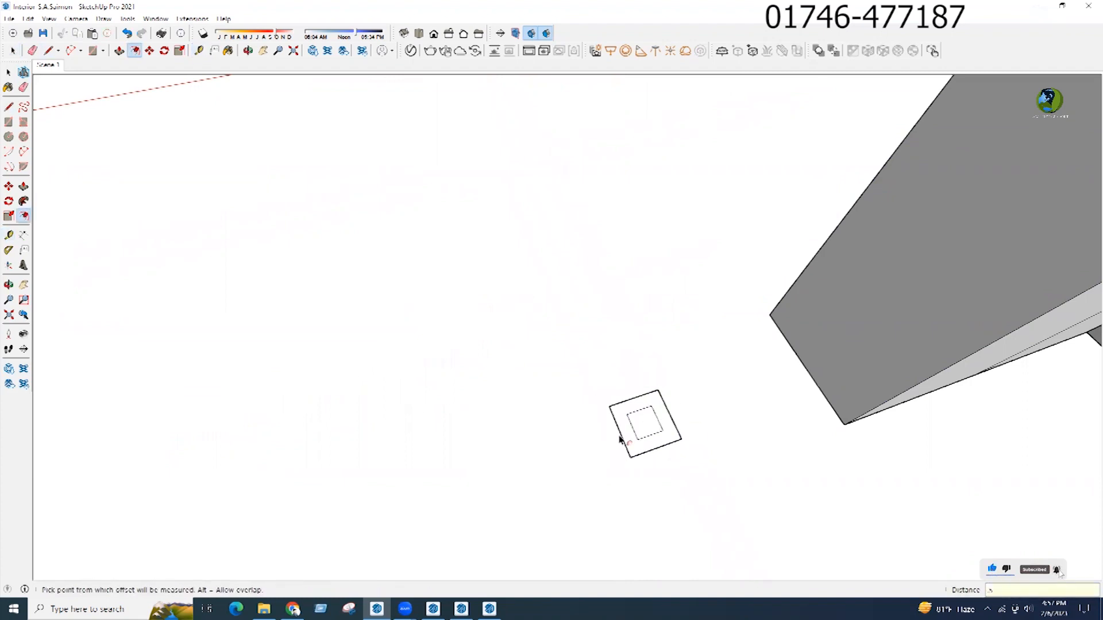
scroll(638, 437, "up", 1)
key("e")
left_click_drag(631, 405, 648, 438)
scroll(636, 439, "down", 3)
Step: Try grouping the enlarged square and extruding it upward into a slim post beneath the new beam
key("space")
double_click(645, 435)
right_click(645, 434)
left_click(702, 326)
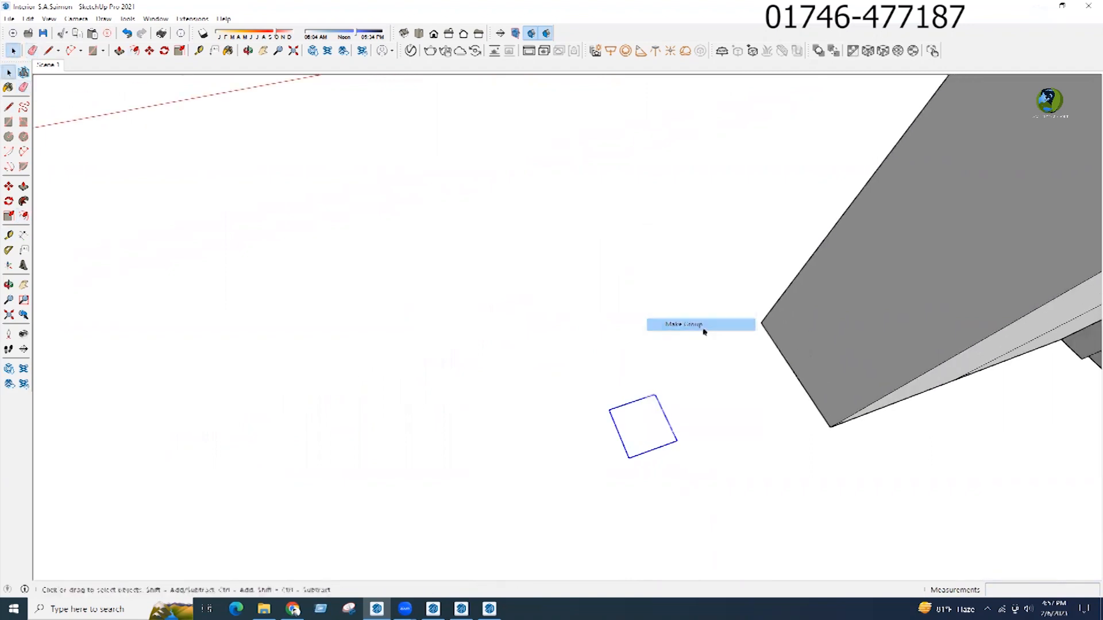
double_click(653, 427)
key("p")
left_click(649, 430)
scroll(613, 506, "down", 3)
scroll(604, 521, "down", 5)
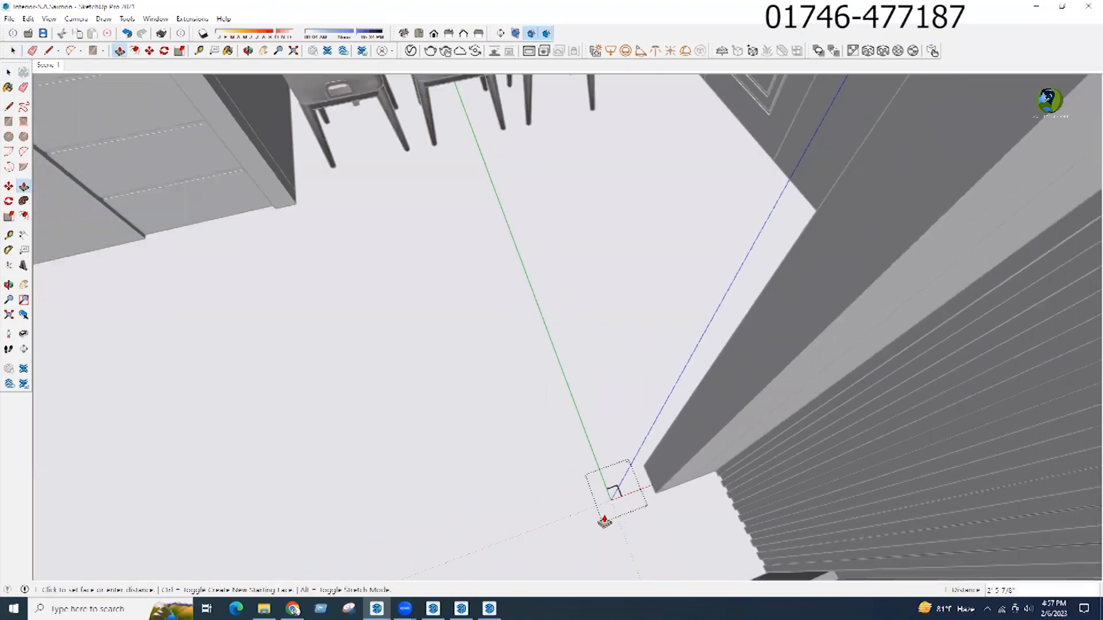
left_click(787, 343)
key("space")
Step: Inspect the slim post beneath the beam and undo its extrusion
scroll(694, 289, "down", 2)
left_click(694, 289)
middle_click_drag(694, 289, 657, 278)
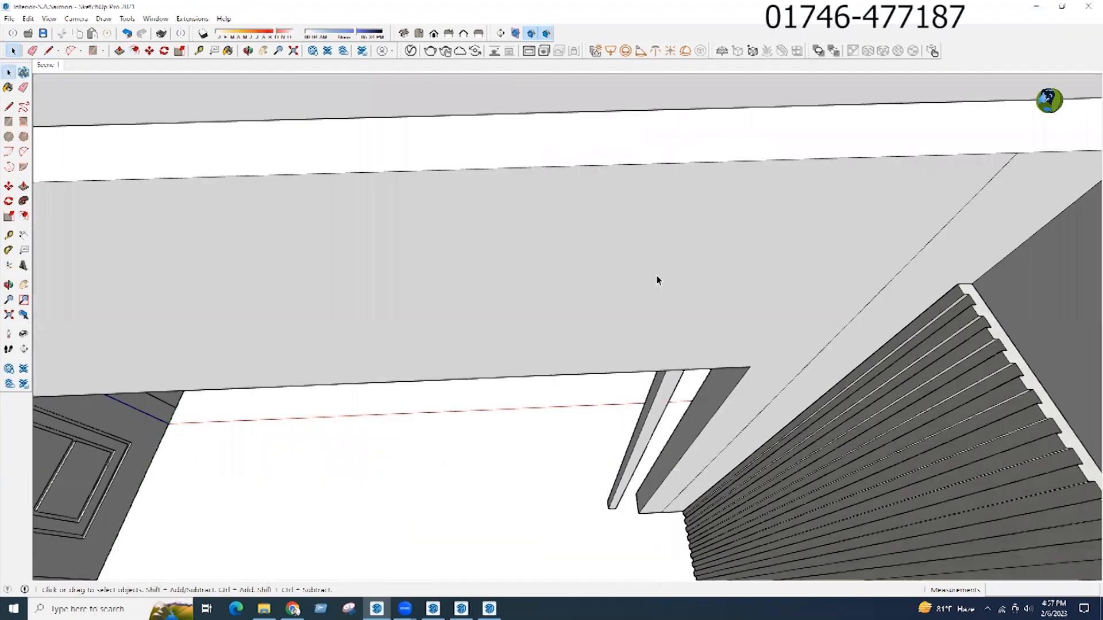
scroll(657, 275, "down", 5)
scroll(652, 248, "up", 6)
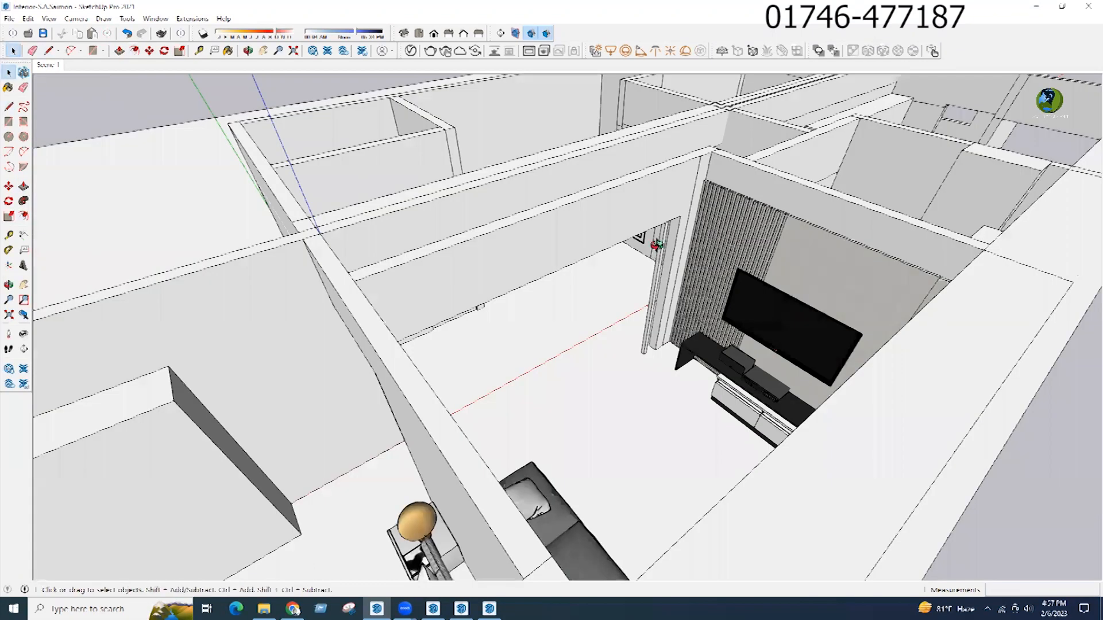
scroll(632, 436, "up", 8)
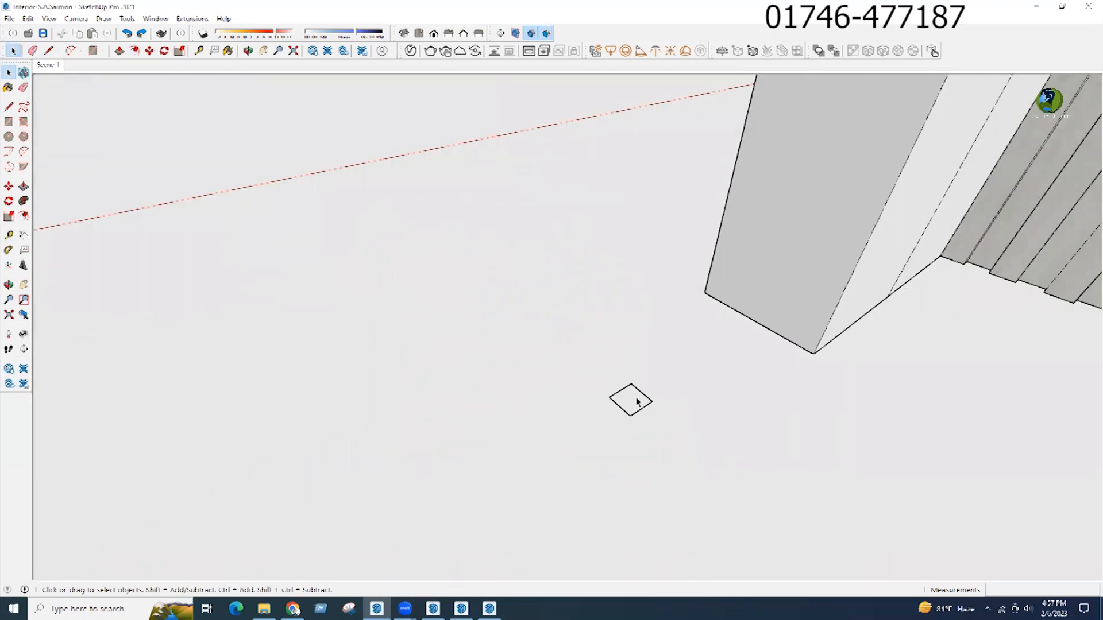
Step: Make the floor square beside the column a component
right_click(634, 398)
left_click(677, 283)
right_click(635, 395)
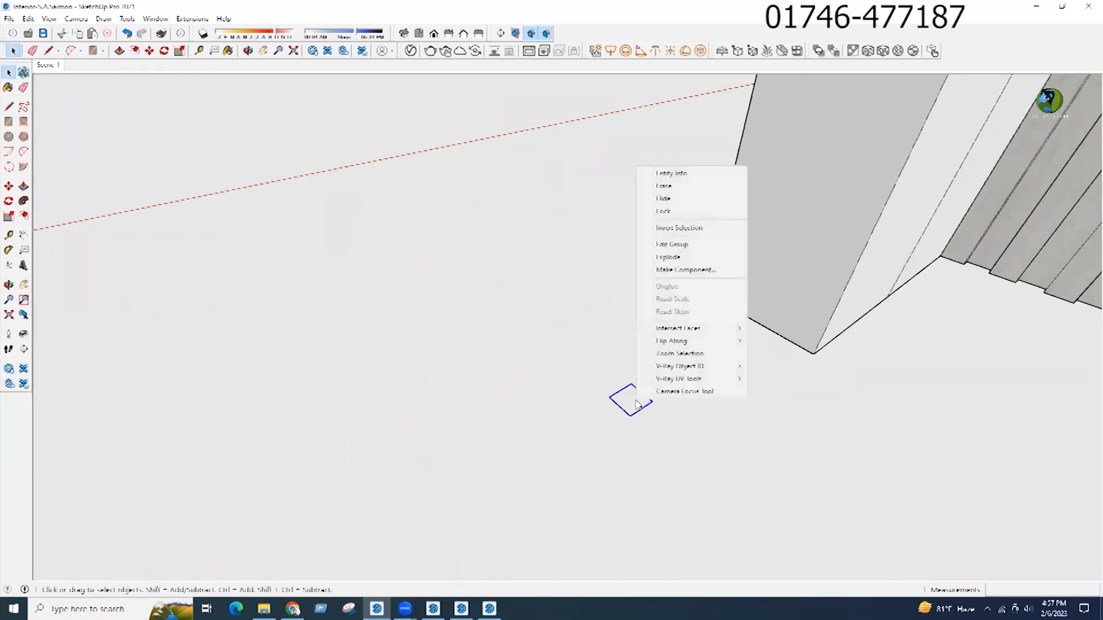
left_click(696, 272)
left_click(578, 420)
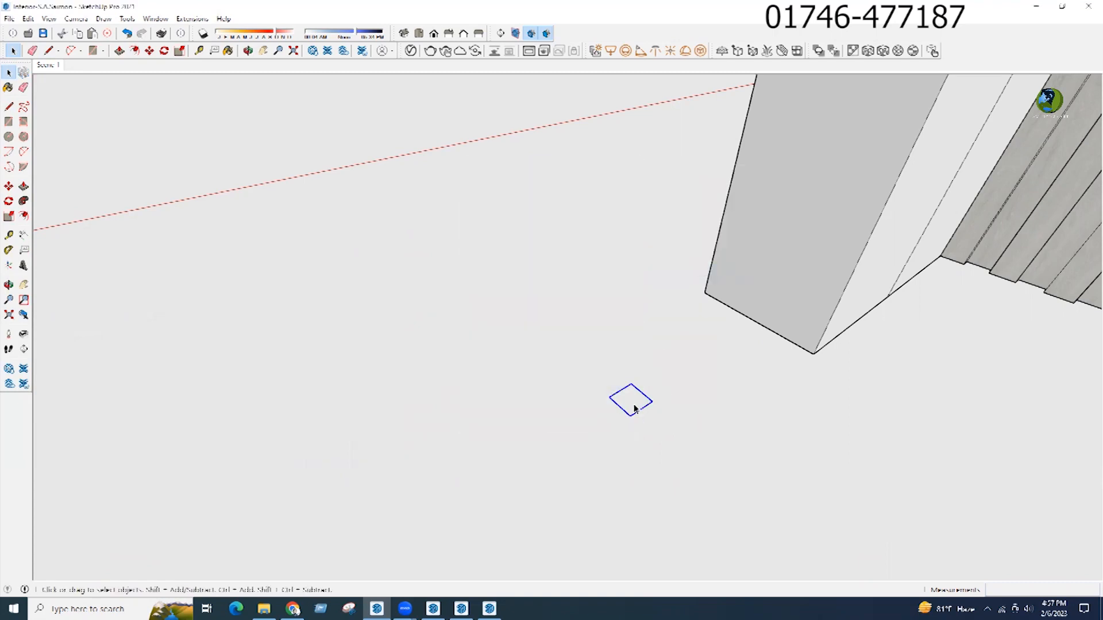
Step: Open the square component for editing and extrude its face upward into a slim vertical post
double_click(632, 407)
key("p")
left_click(631, 404)
scroll(582, 511, "down", 2)
scroll(597, 537, "down", 4)
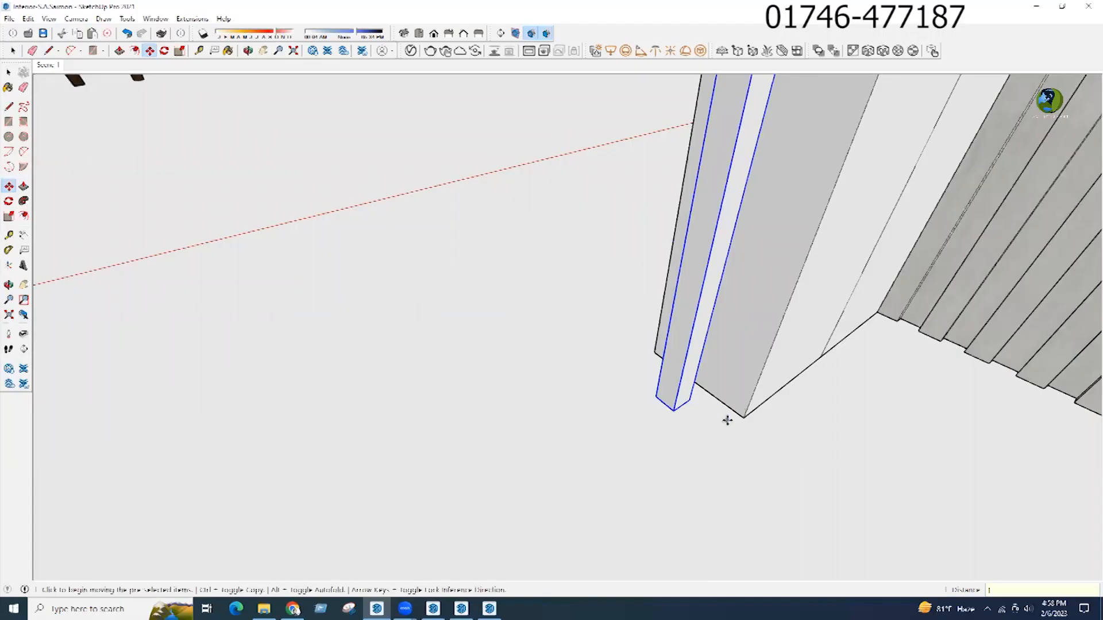
Step: Copy the slim post away from the column and array the copies in a row beneath the beam
mouse_move(726, 419)
middle_mouse_down()
mouse_move(665, 439)
mouse_move(672, 458)
mouse_move(677, 431)
mouse_move(662, 428)
middle_mouse_up()
left_click(635, 437)
scroll(725, 422, "down", 7)
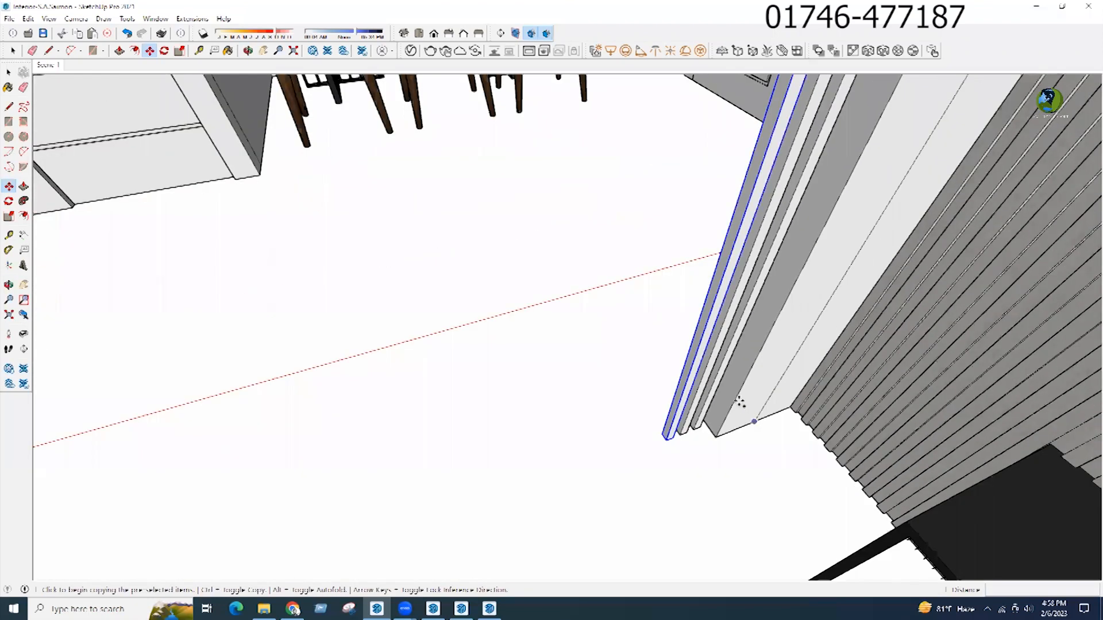
scroll(515, 349, "down", 5)
middle_click_drag(514, 350, 517, 419)
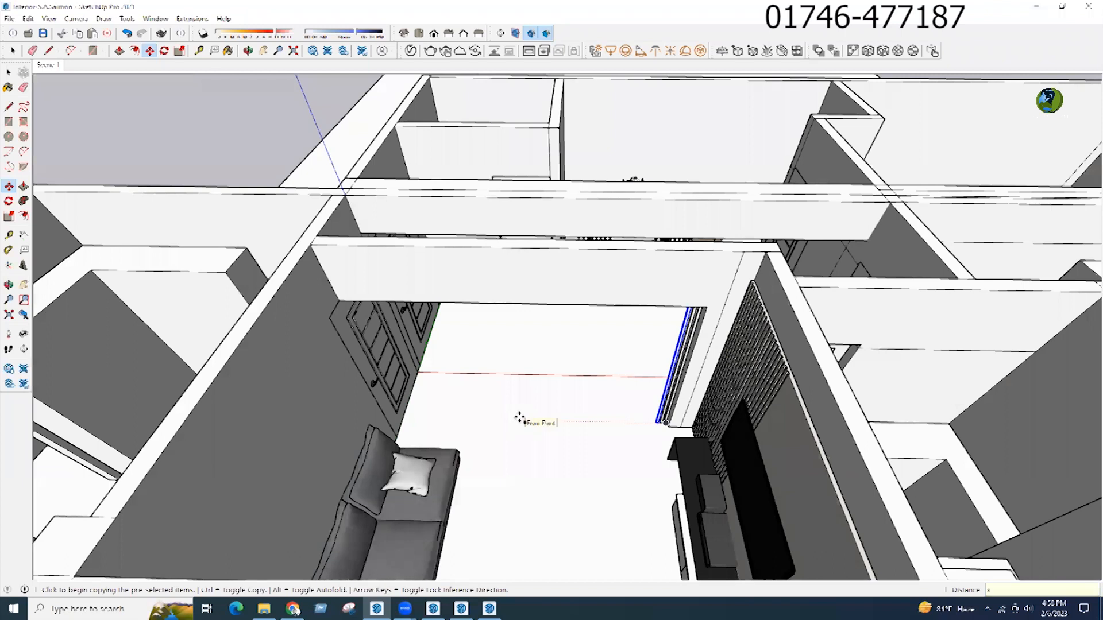
key("Return")
Step: Set the post array's multiplier to x40
scroll(525, 407, "up", 6)
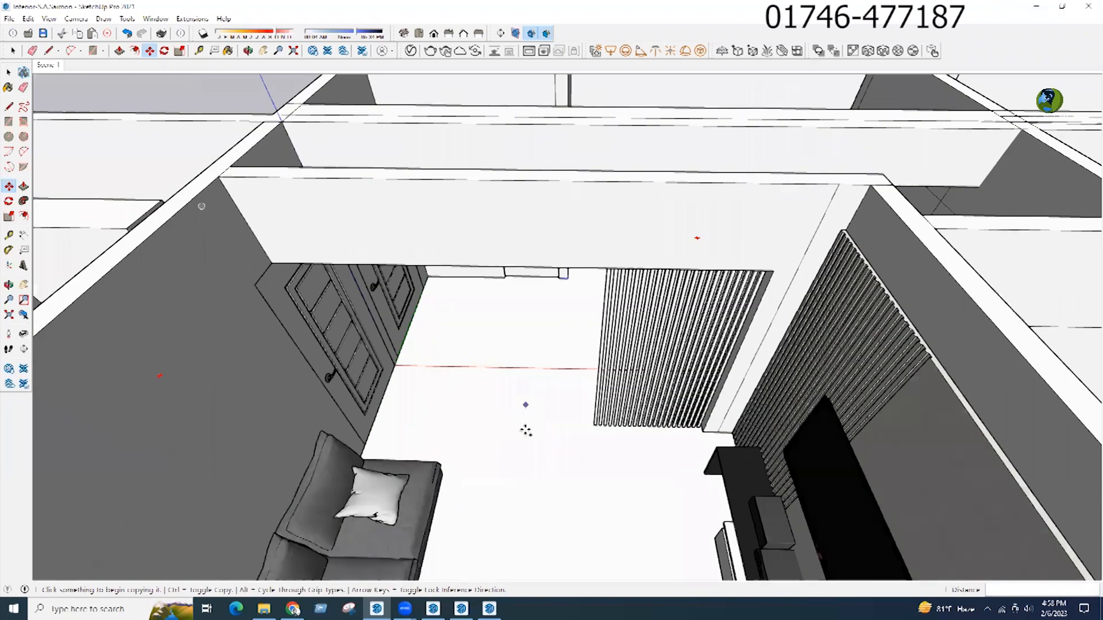
scroll(593, 418, "down", 5)
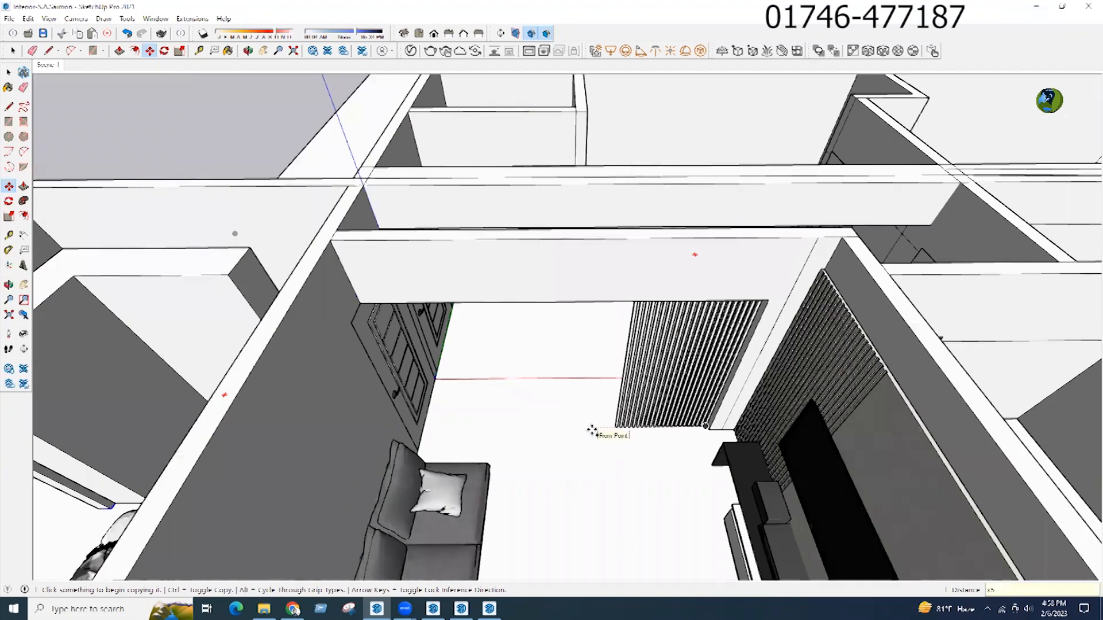
key("Return")
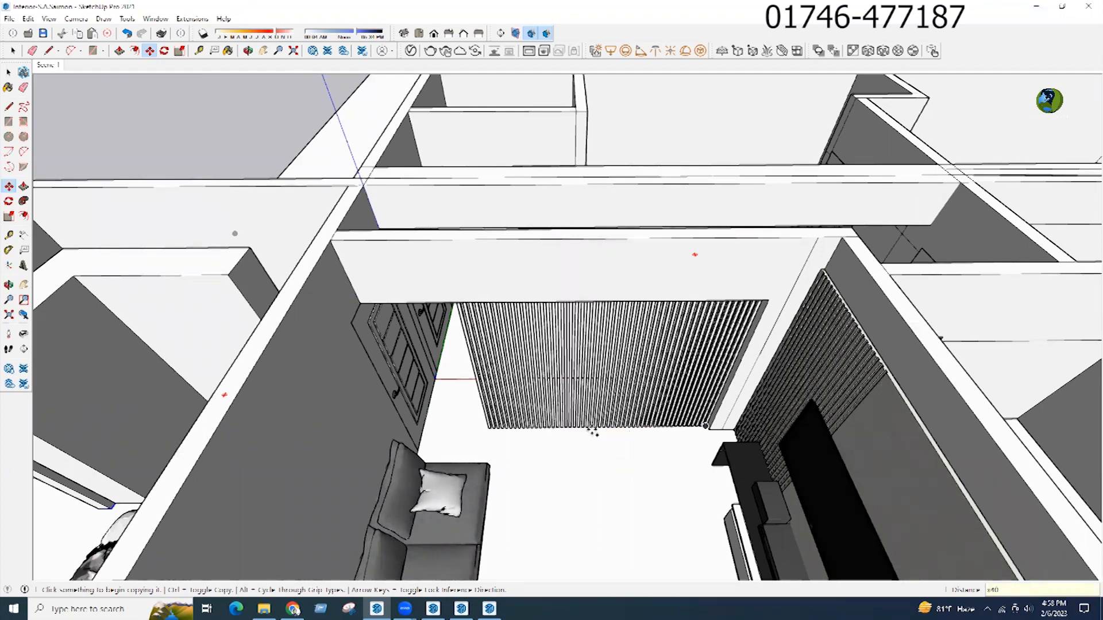
type("x40")
key("Return")
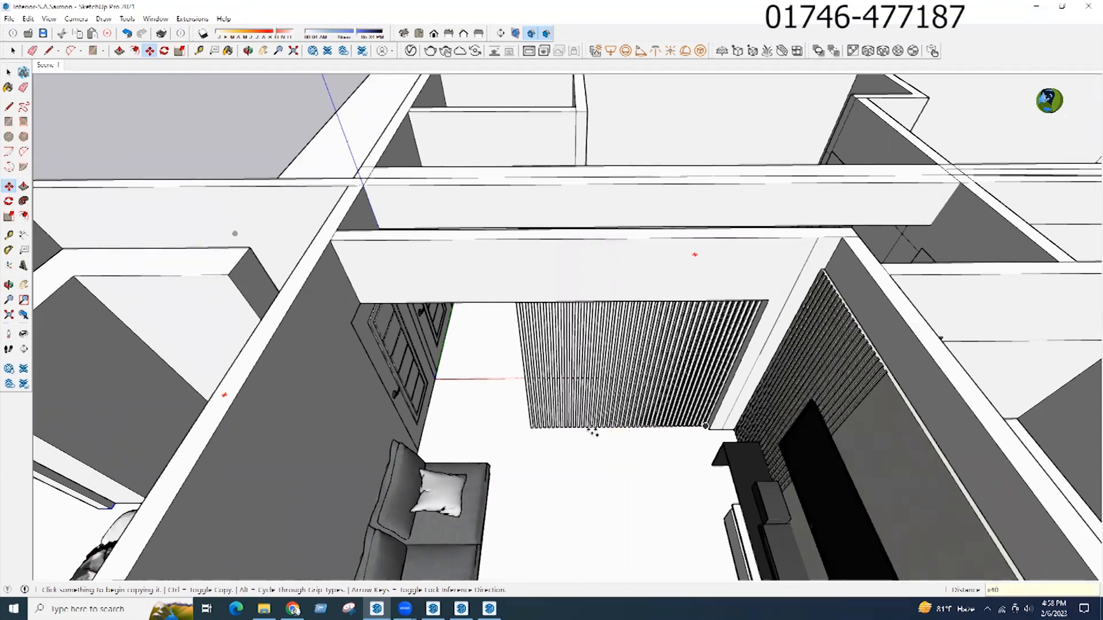
Step: Delete every second post along the row, from the open end to the column, to double the spacing
middle_click_drag(557, 431, 488, 329)
left_click(779, 177)
middle_click_drag(779, 177, 1022, 259)
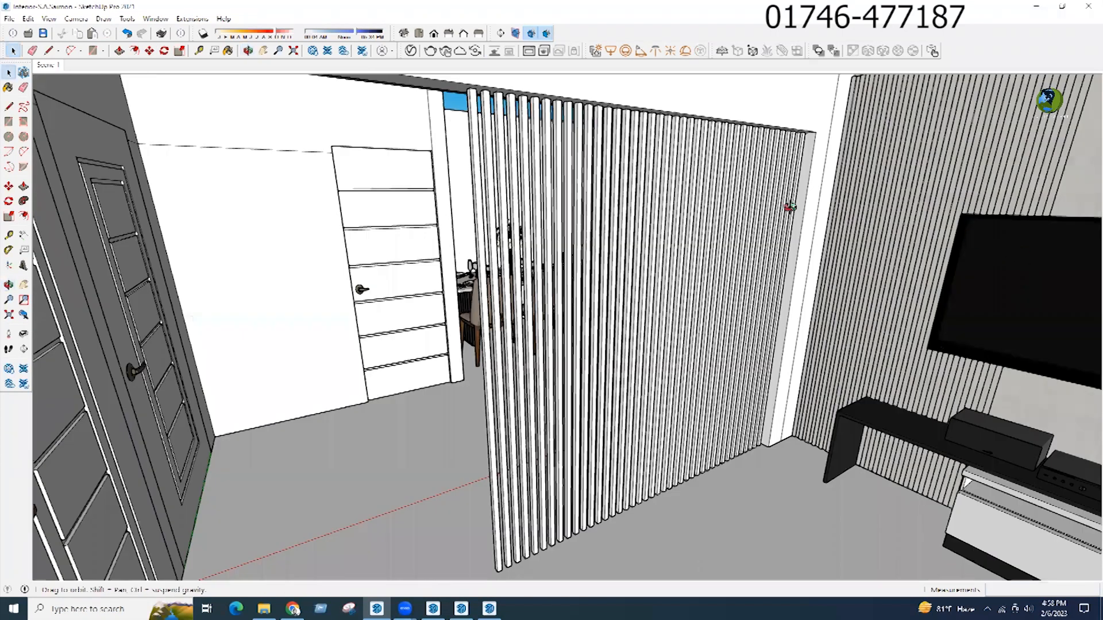
middle_click_drag(790, 207, 823, 247)
middle_click_drag(556, 241, 439, 110)
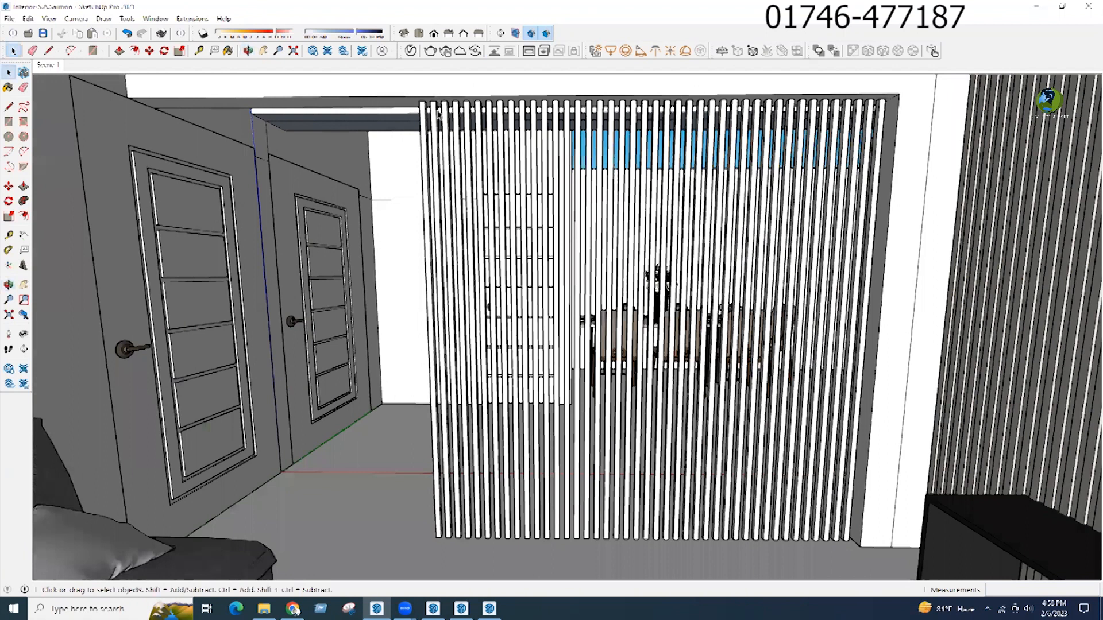
left_click(438, 113)
scroll(442, 109, "up", 2)
key("Delete")
left_click(484, 106)
key("Delete")
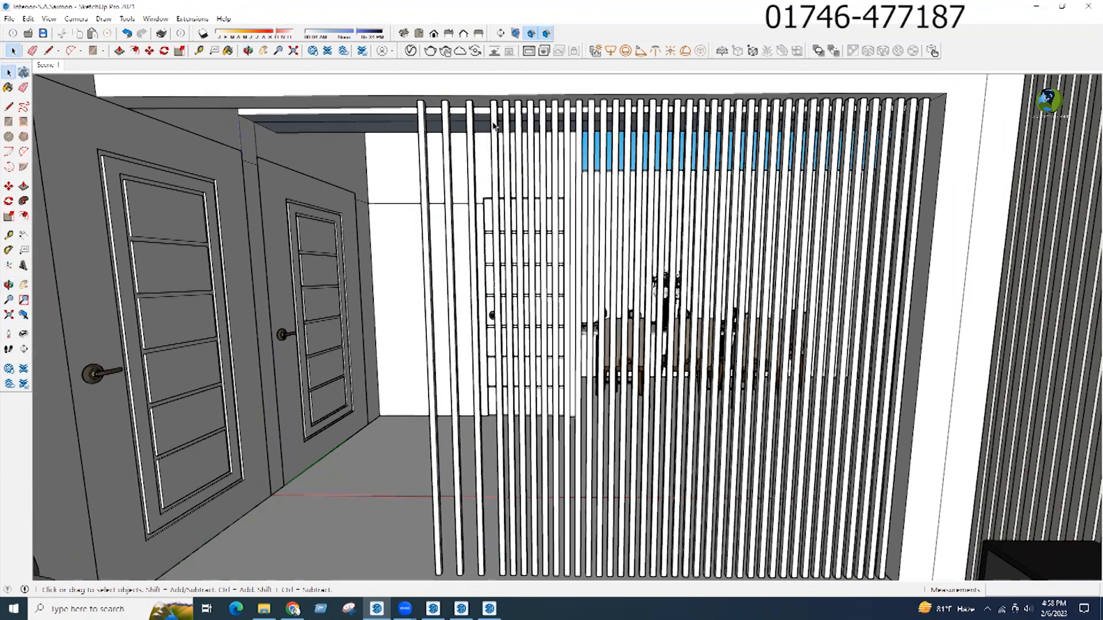
left_click(508, 109)
key("Delete")
left_click(532, 105)
key("Delete")
left_click(557, 104)
key("Delete")
middle_click_drag(670, 262, 611, 295)
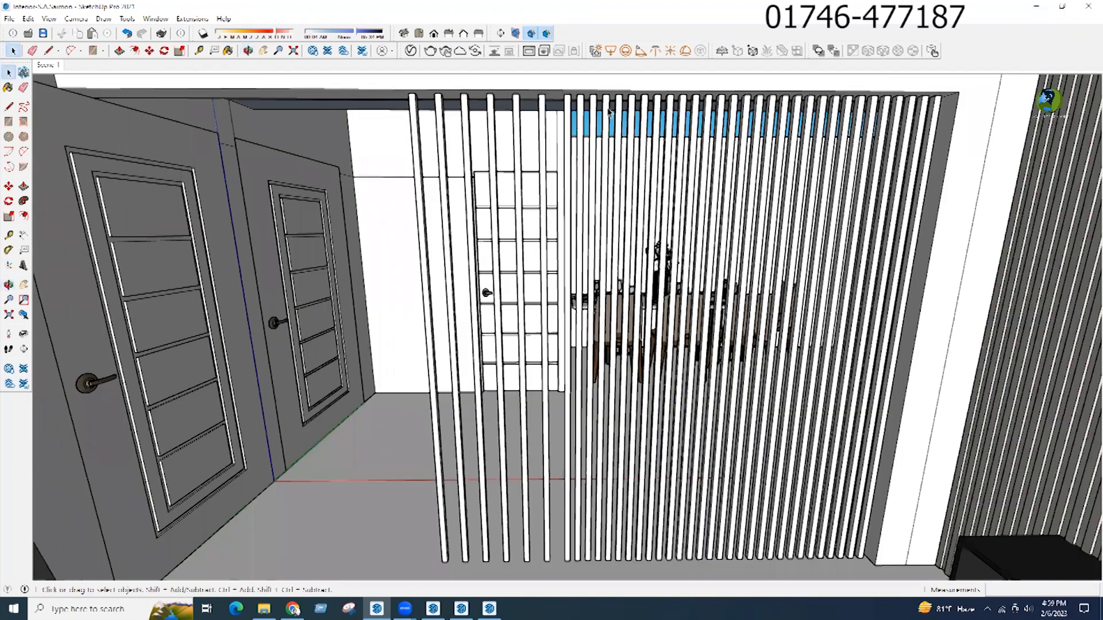
left_click(609, 110)
key("Delete")
left_click(633, 105)
key("Delete")
left_click(659, 107)
key("Delete")
left_click(683, 107)
key("Delete")
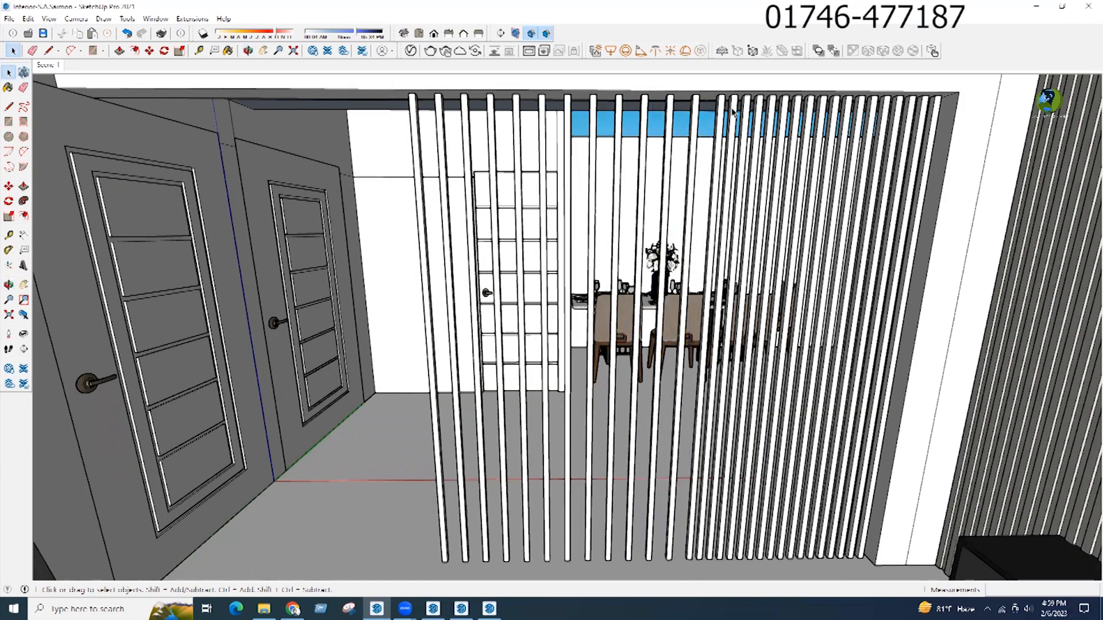
left_click(734, 111)
key("Delete")
left_click(759, 112)
key("Delete")
left_click(785, 113)
key("Delete")
left_click(809, 114)
key("Delete")
left_click(834, 115)
key("Delete")
left_click(859, 117)
key("Delete")
left_click(885, 119)
key("Delete")
left_click(909, 119)
key("Delete")
left_click(934, 122)
key("Delete")
scroll(554, 400, "down", 1)
Step: Select all the remaining posts and move them together about 2 inches towards the dining side
middle_click_drag(651, 440, 619, 447)
middle_click_drag(612, 330, 552, 486)
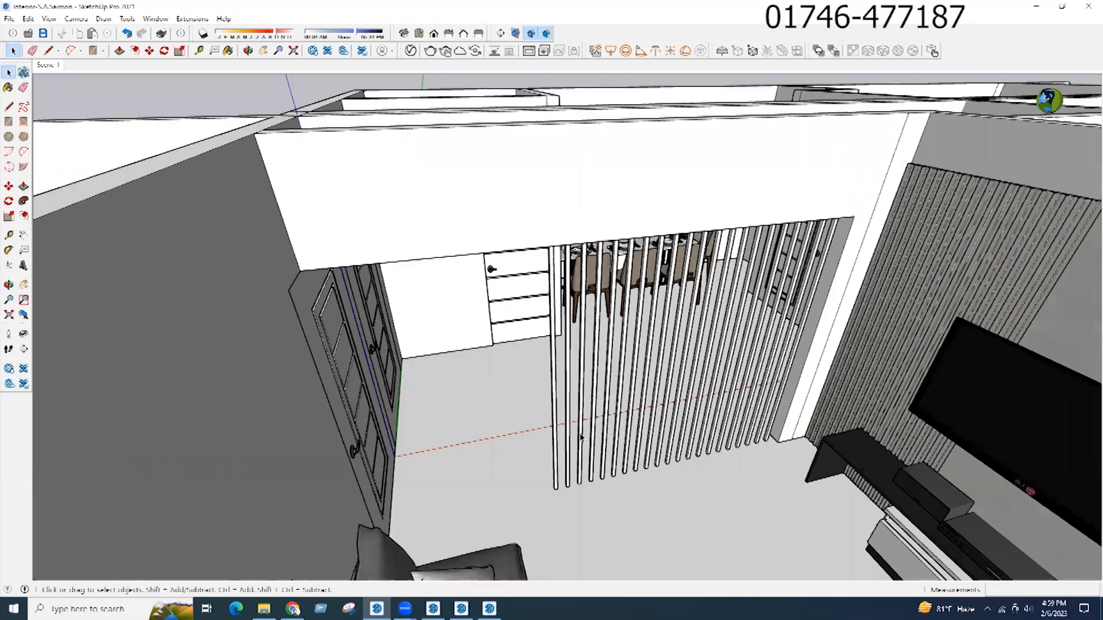
scroll(582, 438, "down", 3)
scroll(561, 473, "up", 4)
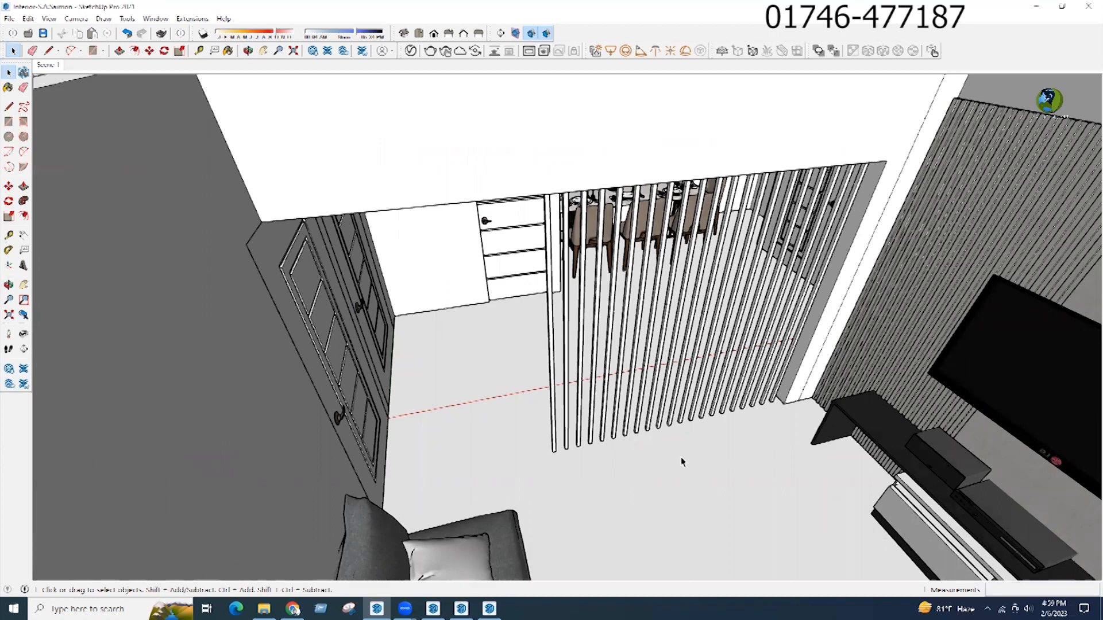
scroll(531, 454, "up", 5)
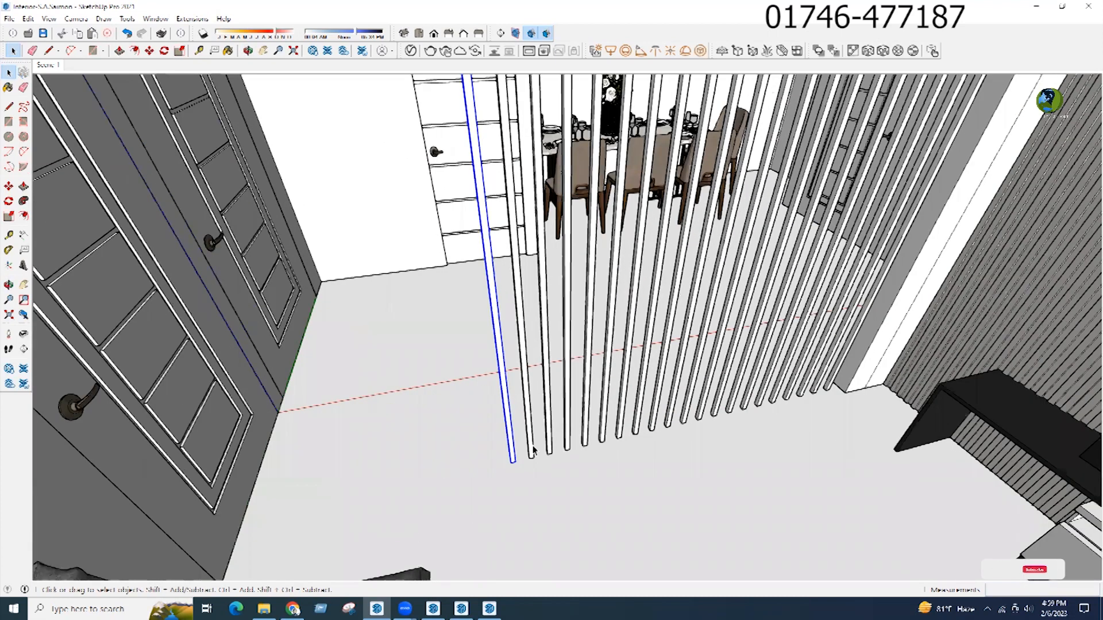
left_click(532, 454, "ctrl")
left_click(549, 451, "ctrl")
left_click(568, 448, "ctrl")
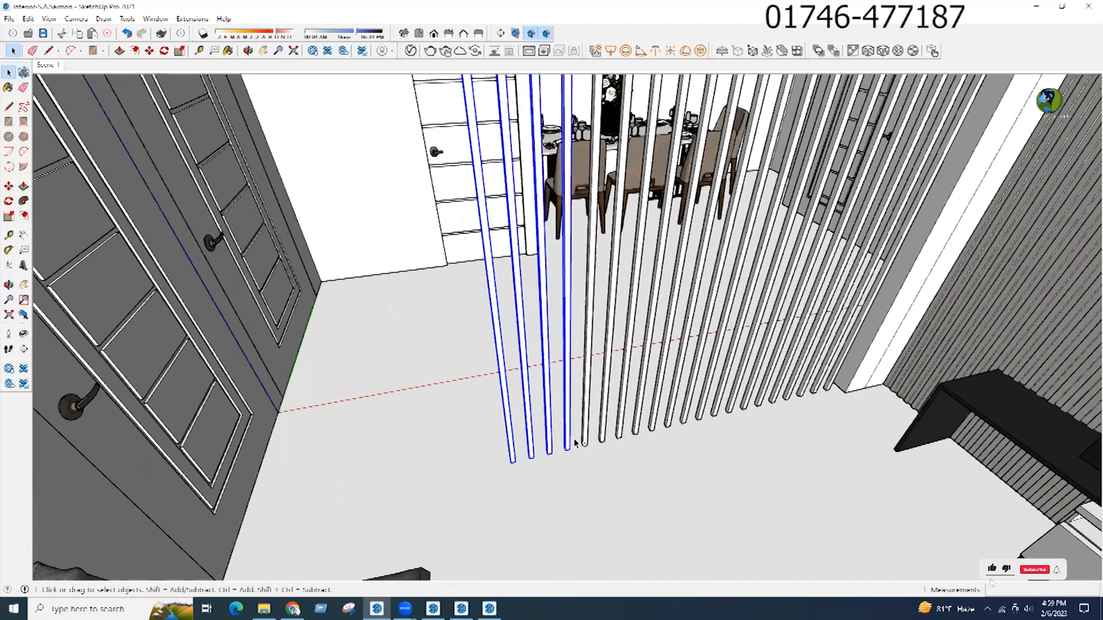
left_click(585, 435, "ctrl")
left_click(604, 436, "ctrl")
left_click(621, 432, "ctrl")
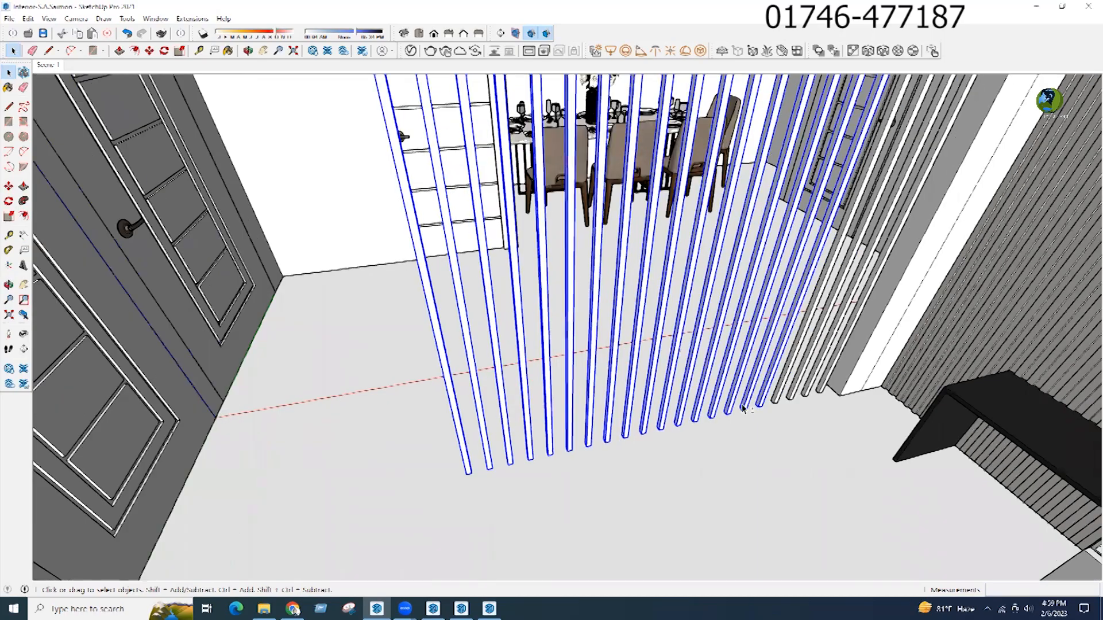
scroll(743, 408, "up", 3)
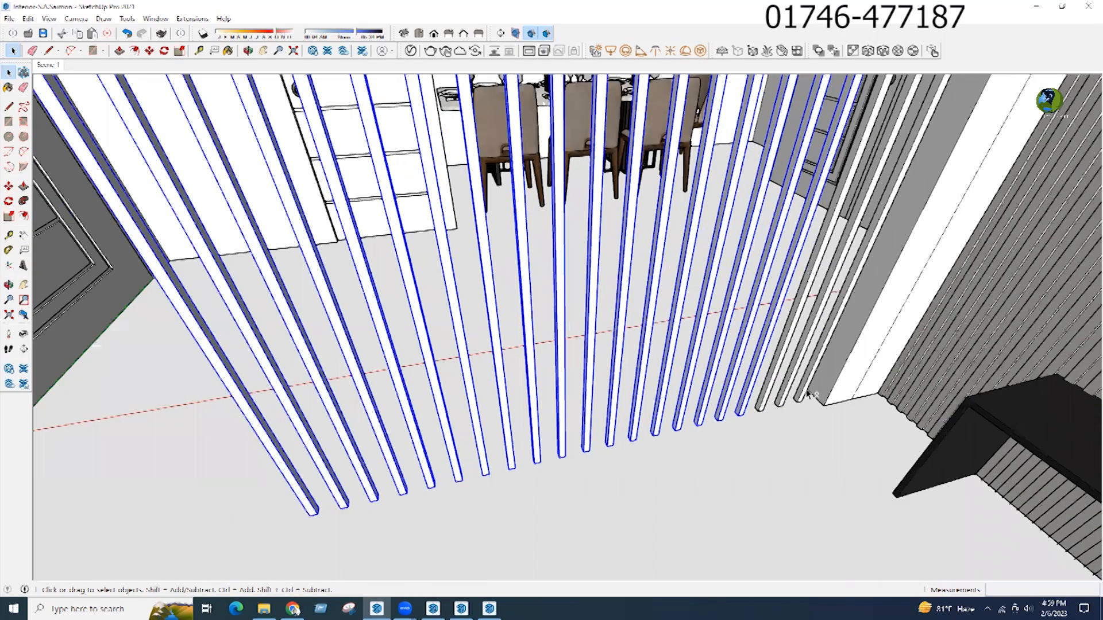
scroll(810, 395, "up", 3)
middle_click_drag(1043, 391, 554, 396)
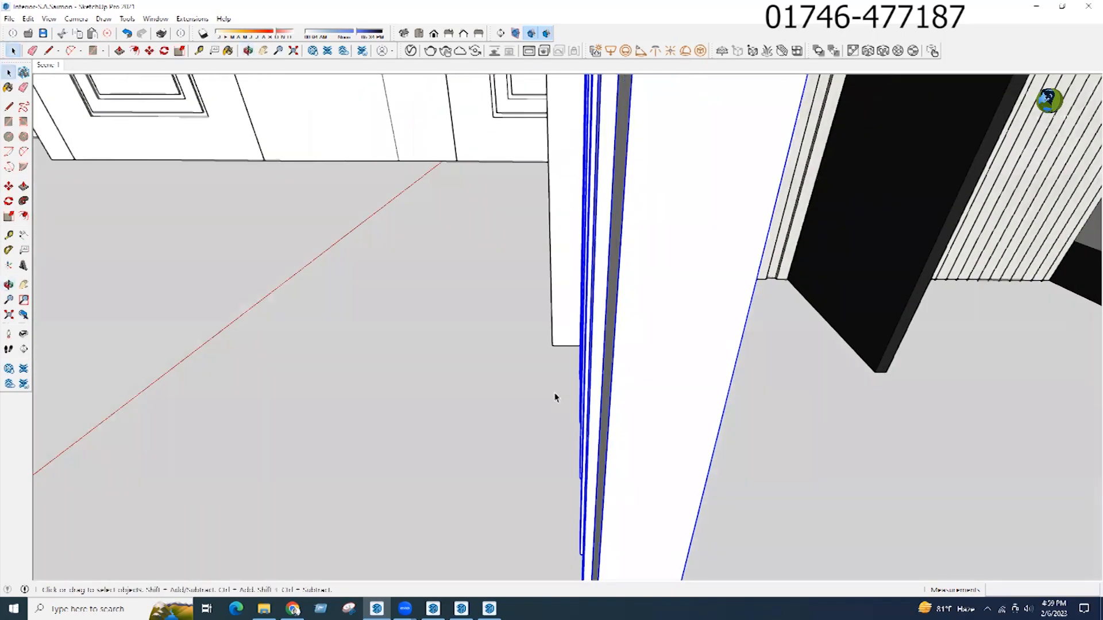
scroll(495, 371, "up", 4)
key("m")
left_click(653, 396)
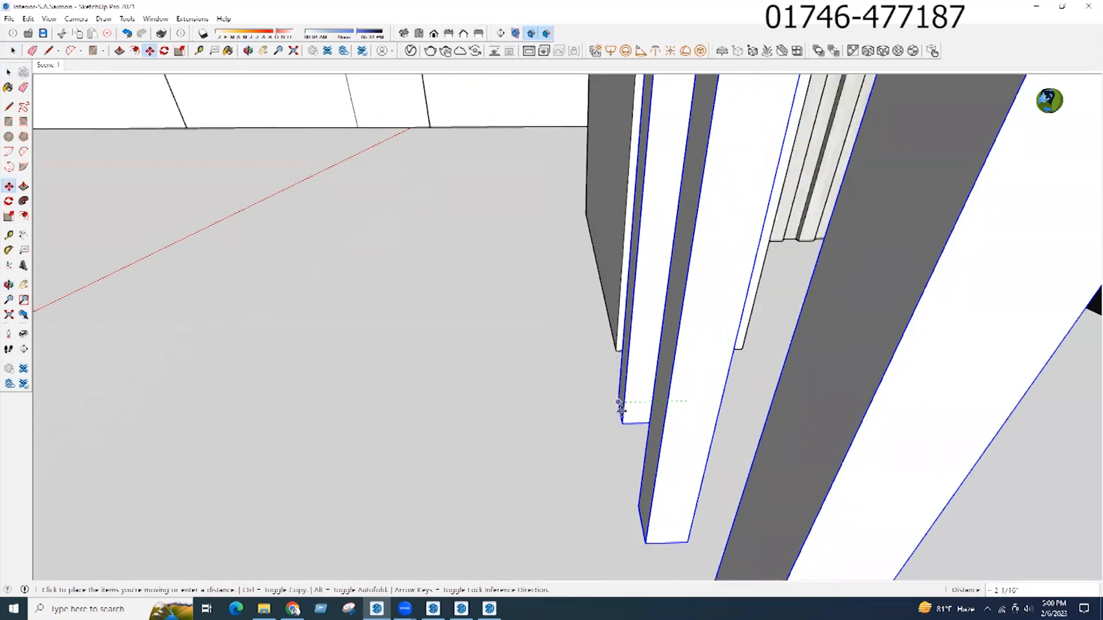
left_click(626, 402)
middle_click_drag(730, 384, 552, 381)
key("space")
scroll(735, 396, "down", 2)
scroll(729, 420, "up", 3)
Step: Draw a rectangle on the floor from the column's corner around the nearest post and make it a group
key("r")
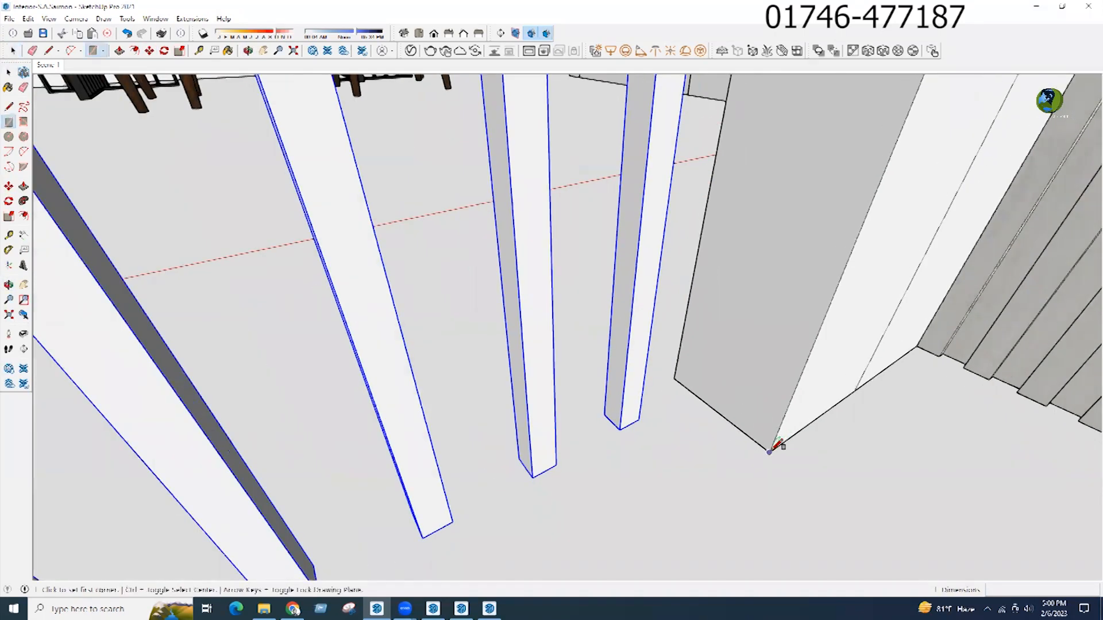
left_click(769, 452)
left_click(577, 428)
key("space")
right_click(678, 450)
left_click(729, 339)
Step: Open the floor rectangle group for editing and extrude its face upward into a low box
double_click(675, 449)
key("p")
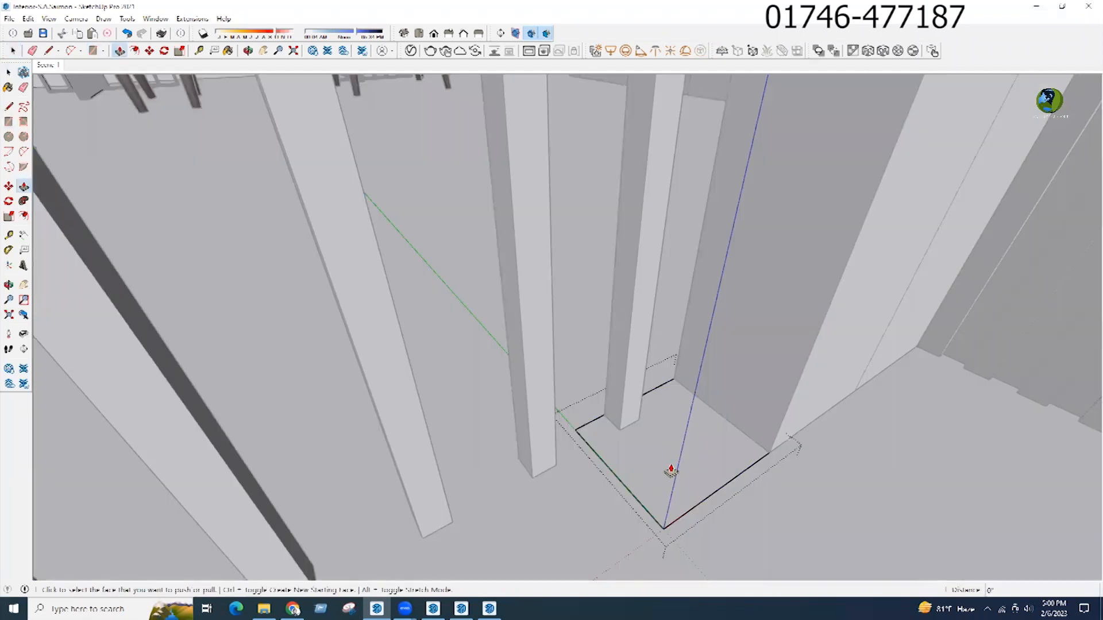
left_click(670, 464)
key("Return")
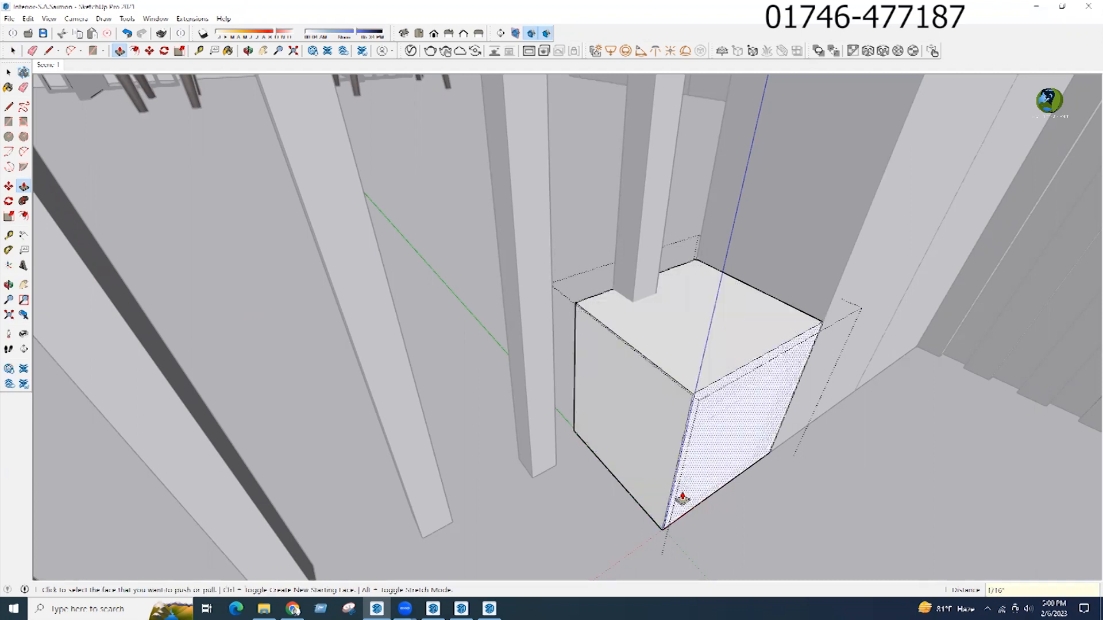
scroll(683, 499, "down", 2)
Step: Extend the box's side face along the row of posts to form a long, low base
left_click(658, 493)
scroll(750, 534, "down", 2)
scroll(751, 534, "down", 4)
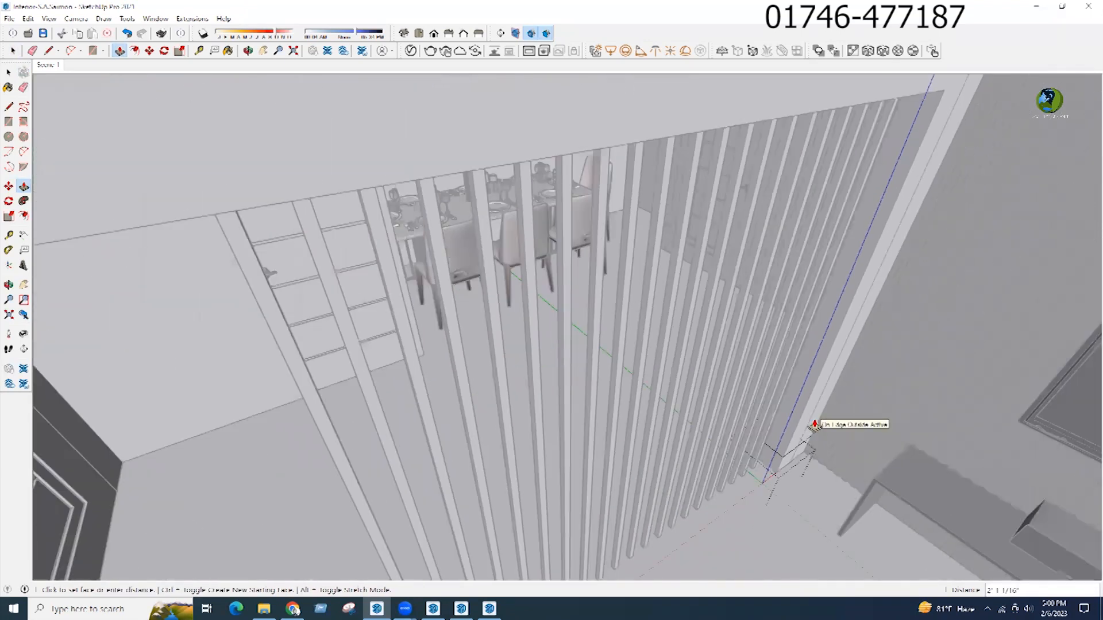
scroll(532, 350, "down", 3)
left_click(536, 346)
key("space")
Step: Offset the outline of the base's top face inward to form a narrow rim
scroll(760, 521, "up", 4)
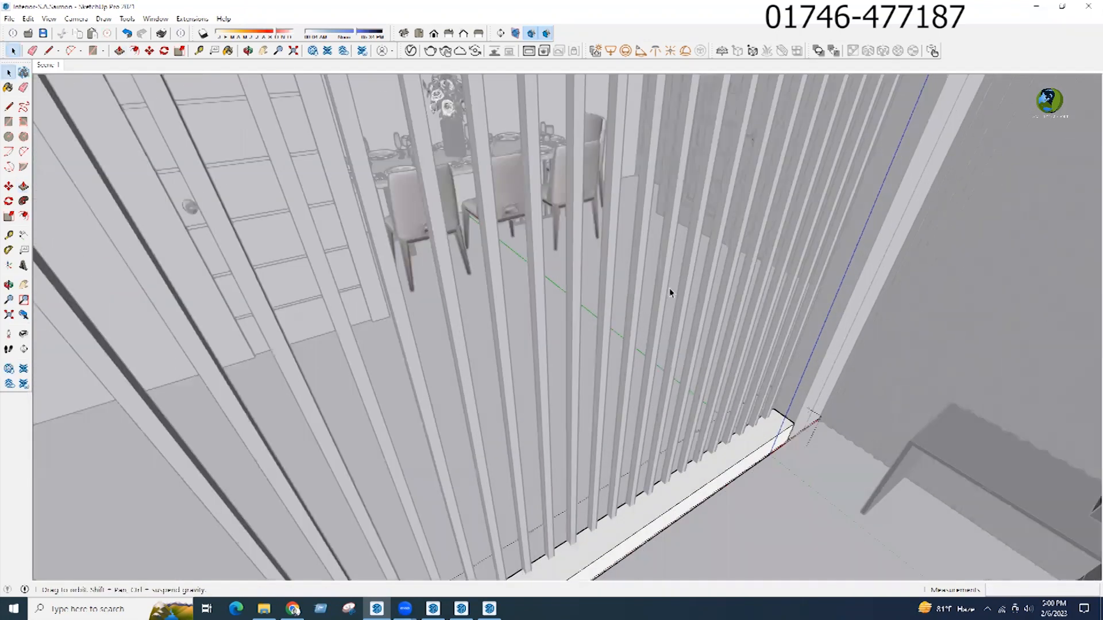
scroll(644, 291, "down", 2)
scroll(655, 431, "up", 5)
key("f")
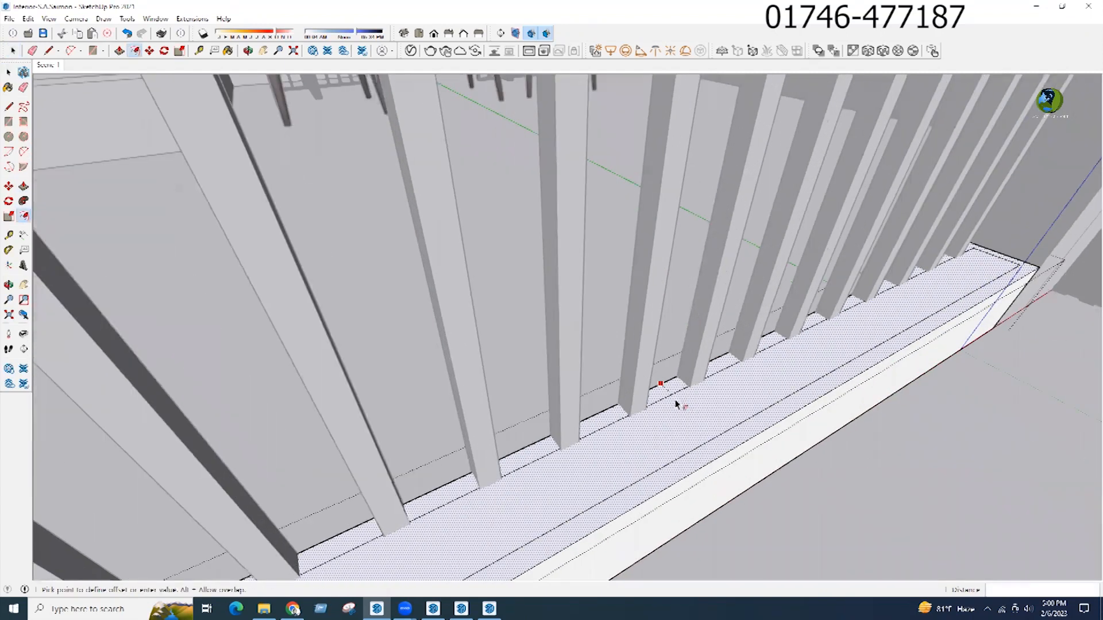
left_click(708, 376)
middle_click_drag(707, 425, 745, 433)
Step: Push the inset top face down about 2 7/16" to hollow the base into a trough, and close the group
key("p")
scroll(745, 399, "up", 3)
left_click(750, 375)
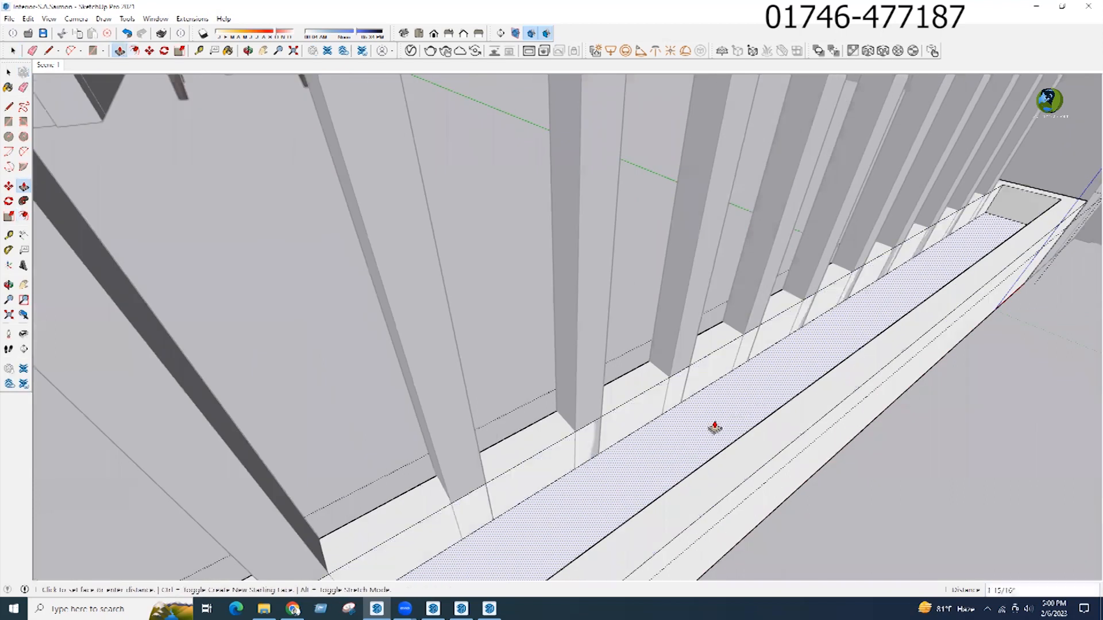
left_click(692, 457)
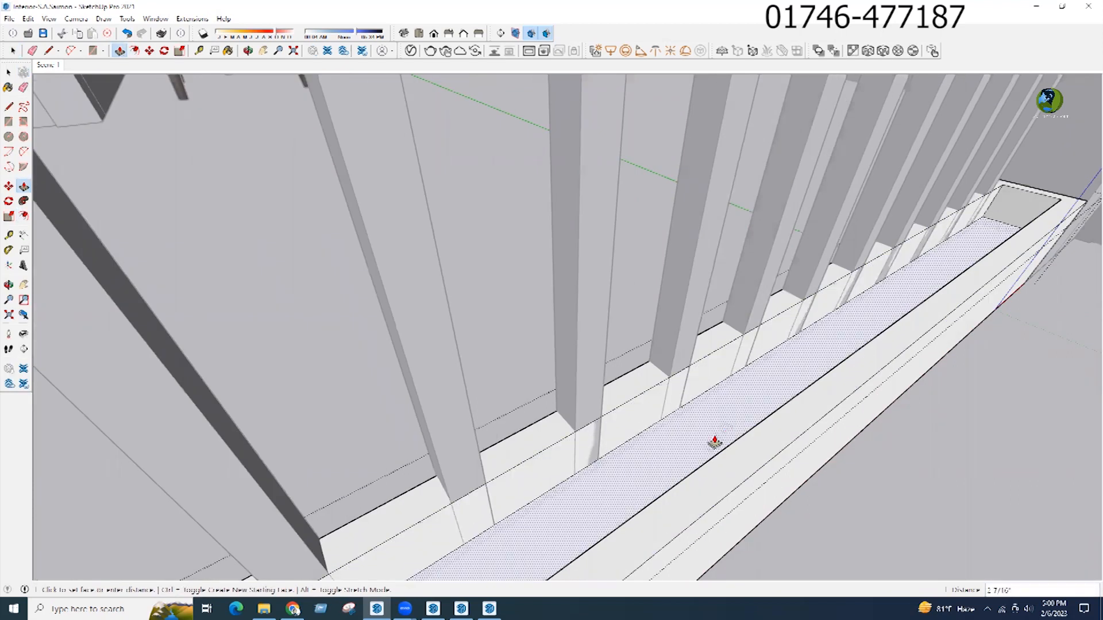
middle_click_drag(729, 414, 677, 364)
middle_click_drag(923, 339, 824, 352)
left_click(717, 386)
left_click(717, 386)
key("space")
left_click(821, 437)
middle_click_drag(822, 437, 785, 387)
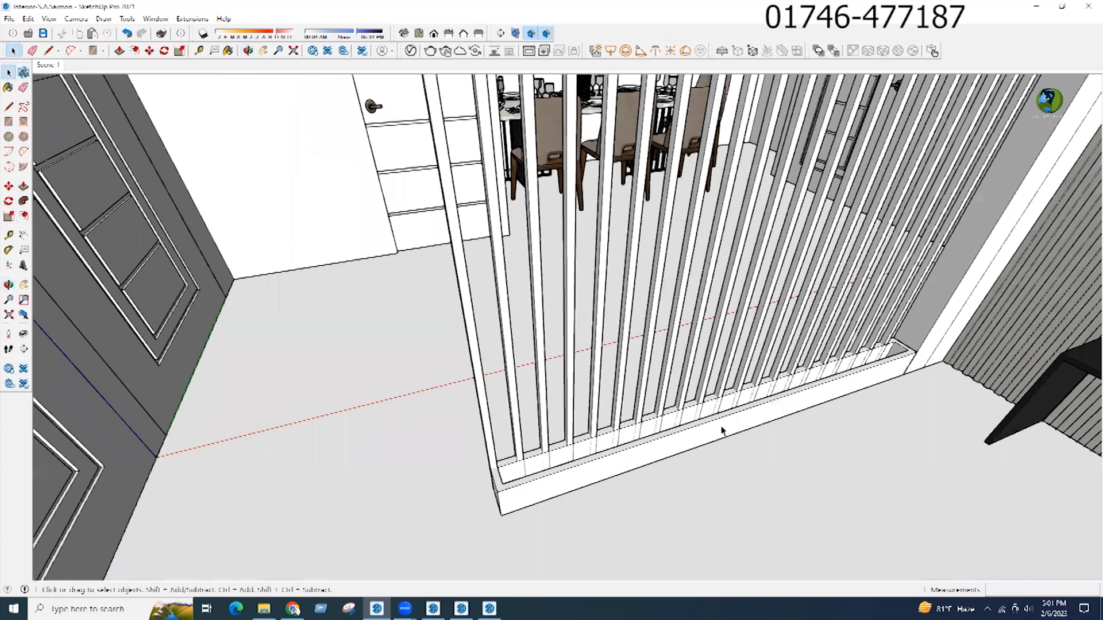
Step: Scale the trough along the green axis to roughly twice its width, extending it towards the living area
middle_click_drag(722, 431, 720, 449)
middle_click_drag(677, 503, 661, 484)
scroll(579, 450, "down", 2)
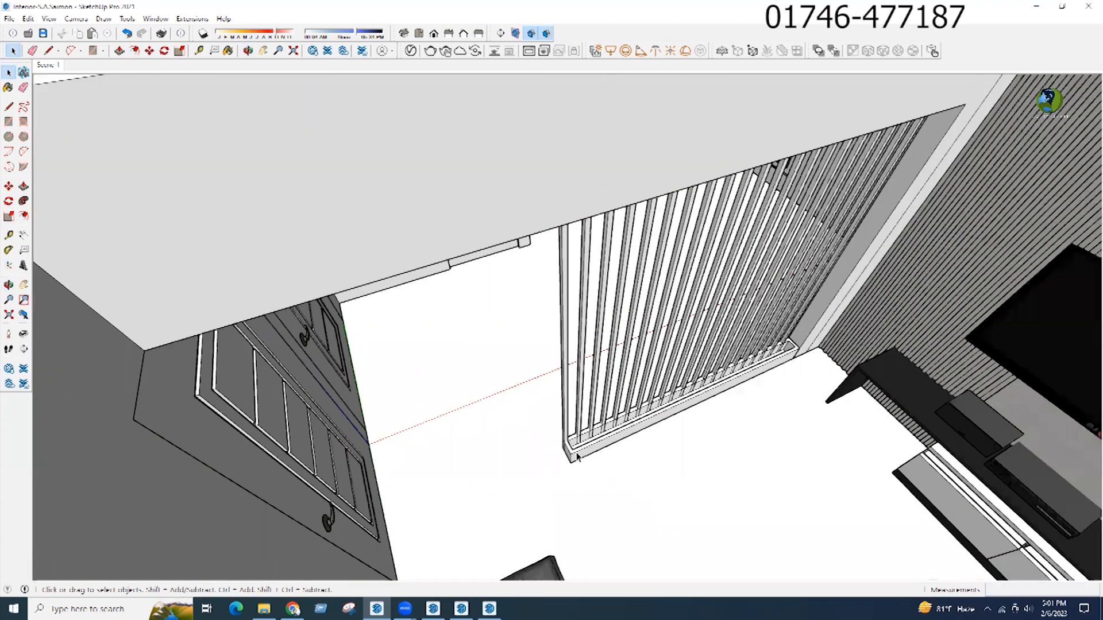
scroll(567, 435, "up", 5)
key("t")
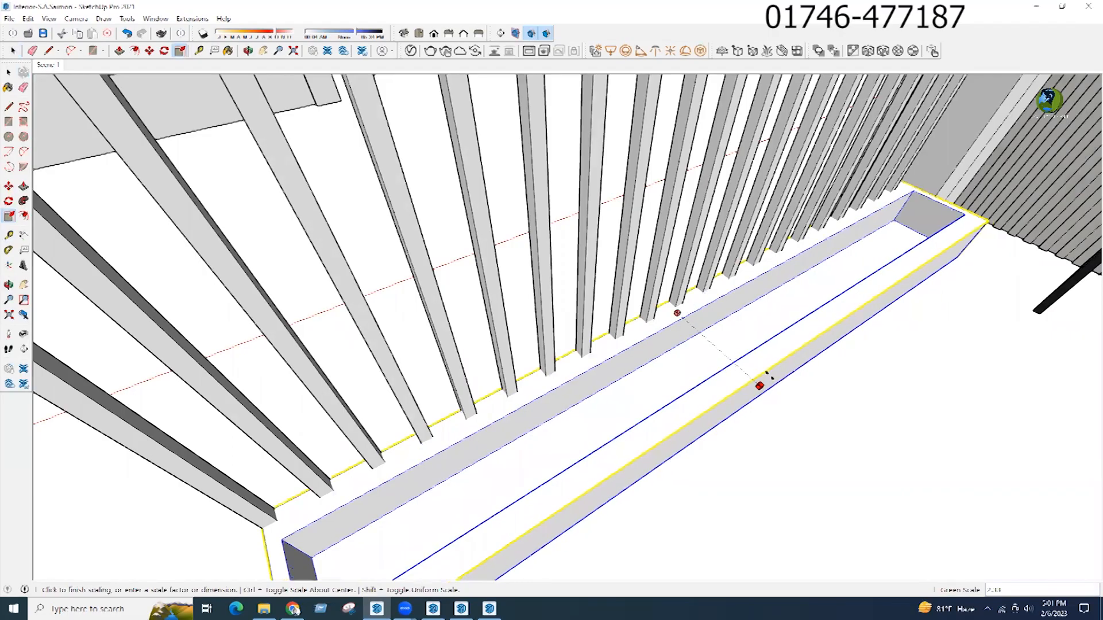
left_click(769, 377)
scroll(800, 355, "down", 3)
middle_click_drag(800, 355, 544, 419)
key("t")
left_click(680, 296)
scroll(728, 300, "up", 3)
scroll(732, 296, "down", 3)
key("space")
Step: Open the trough group, thicken the wall at its free end by about 1 3/16", and close the group
middle_click_drag(472, 402, 379, 387)
triple_click(379, 387)
key("p")
left_click(373, 391)
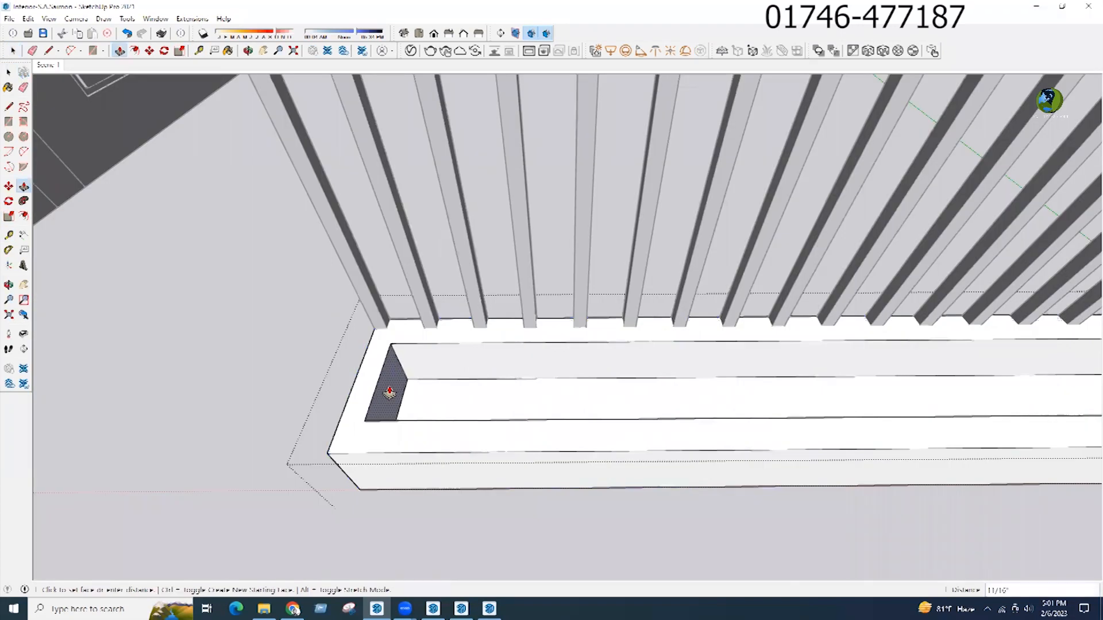
left_click(393, 393)
middle_click_drag(443, 372, 460, 449)
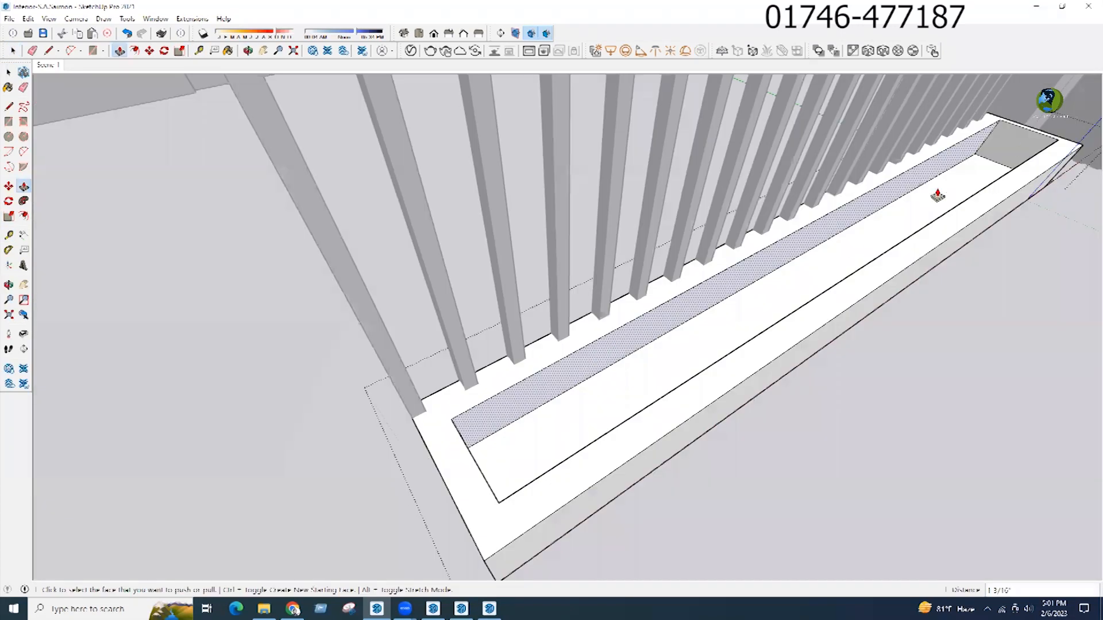
middle_click_drag(938, 195, 862, 217)
key("space")
scroll(861, 217, "down", 4)
key("Escape")
scroll(584, 420, "down", 3)
Step: Open the trough group and offset the rim's top face inward to outline thinner walls
scroll(635, 287, "down", 5)
middle_click_drag(742, 307, 683, 294)
scroll(659, 363, "up", 5)
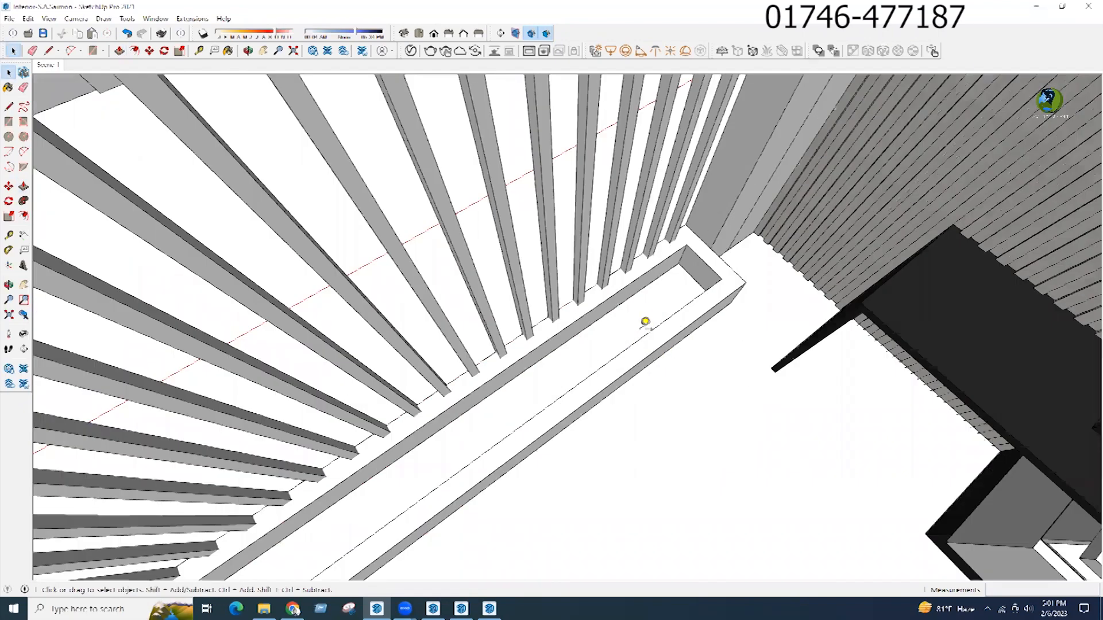
key("t")
scroll(663, 246, "up", 3)
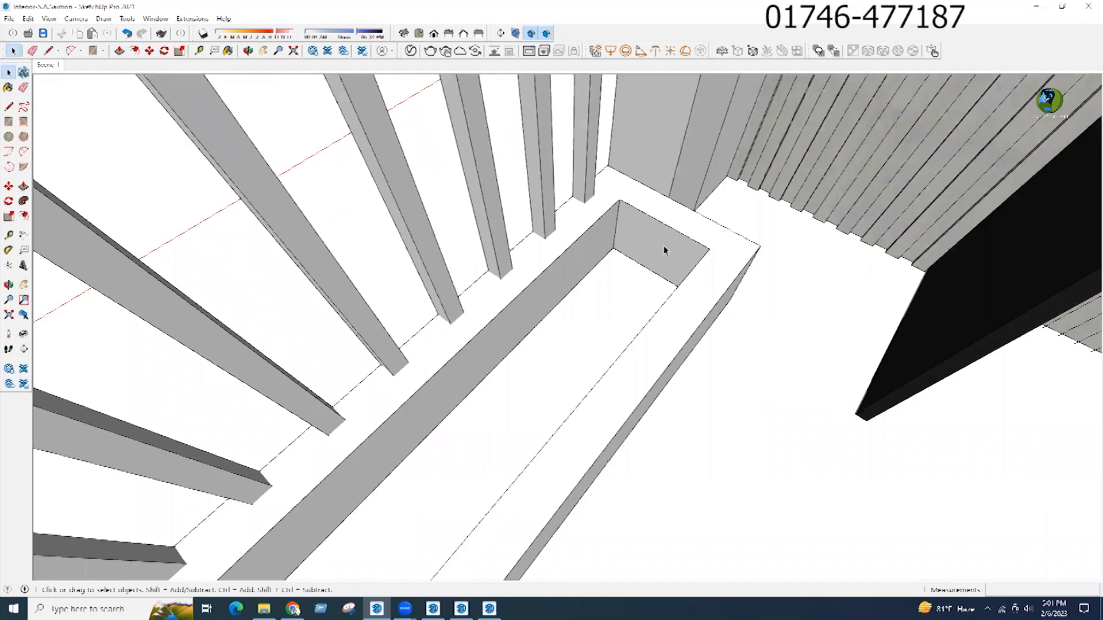
key("f")
left_click(666, 215)
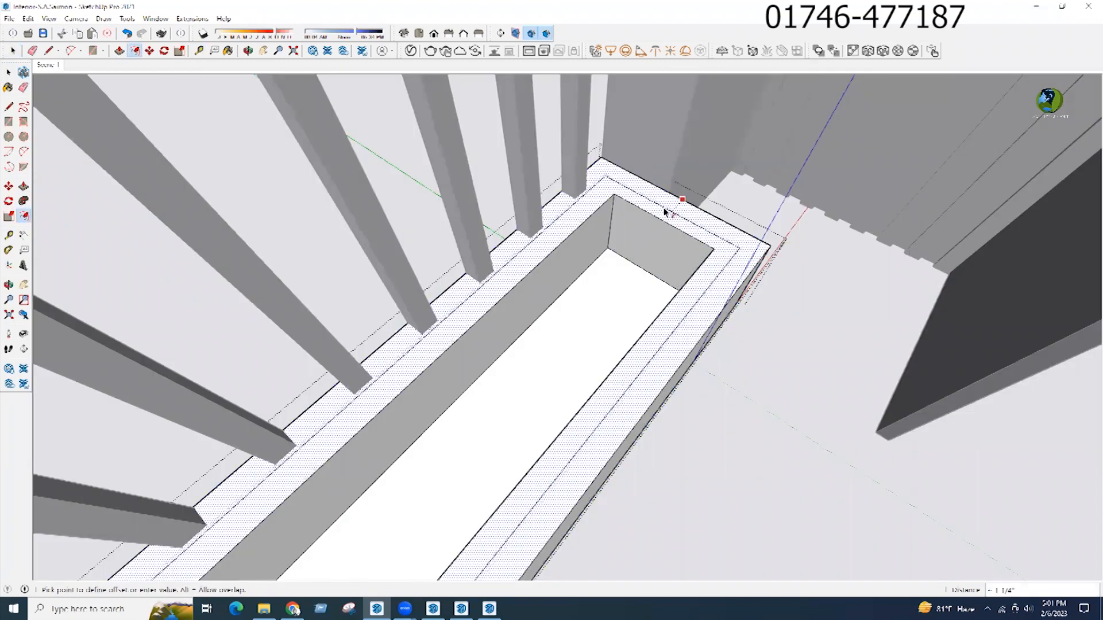
key("Return")
Step: Draw short dividing lines across the rim at the trough's ends to separate the strip beneath the posts
key("p")
key("l")
scroll(664, 190, "down", 2)
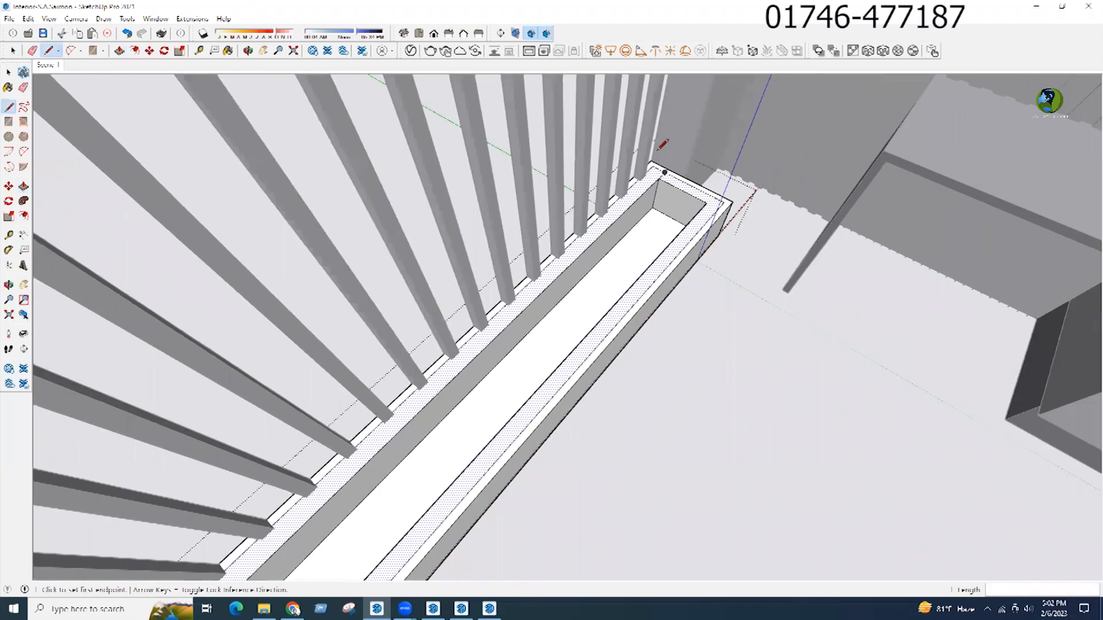
scroll(663, 145, "down", 3)
scroll(353, 418, "up", 5)
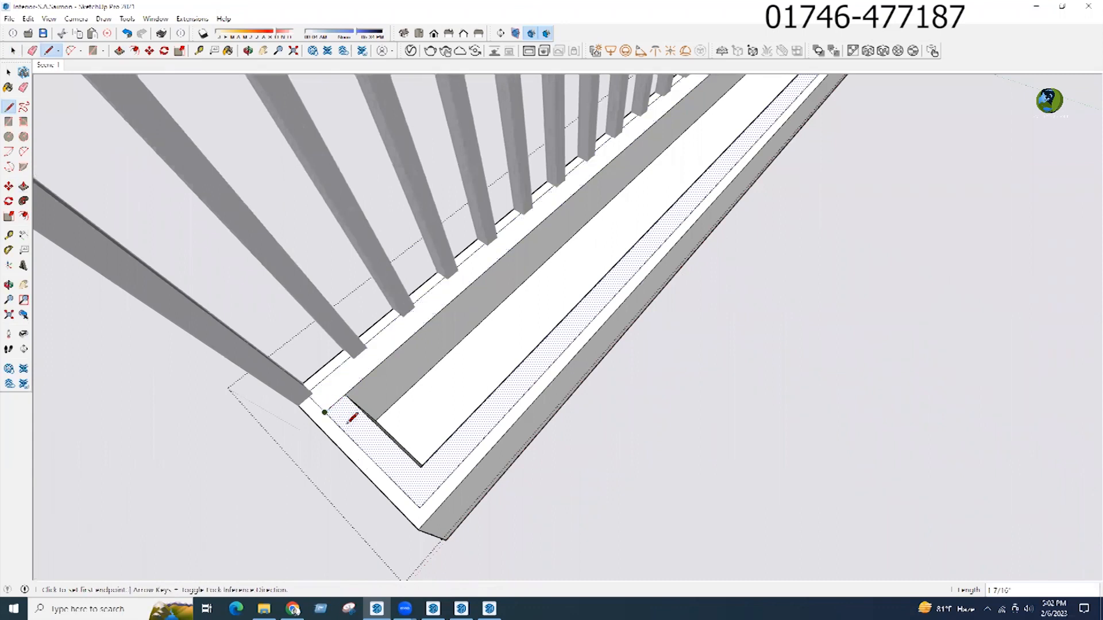
left_click(324, 412)
left_click(313, 422)
scroll(381, 482, "down", 1)
Step: Push the inner rim strip down to the trough floor to thin the walls, and erase the leftover edges at the free end
key("p")
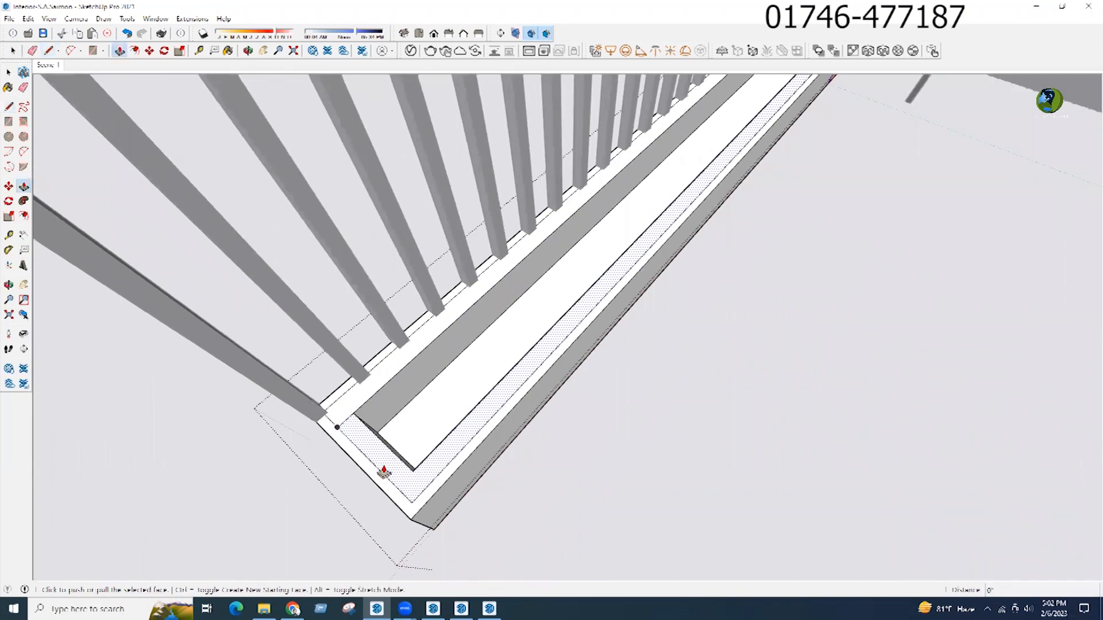
left_click(384, 470)
left_click(430, 412)
key("e")
left_click(399, 454)
left_click(372, 427)
scroll(434, 493, "down", 3)
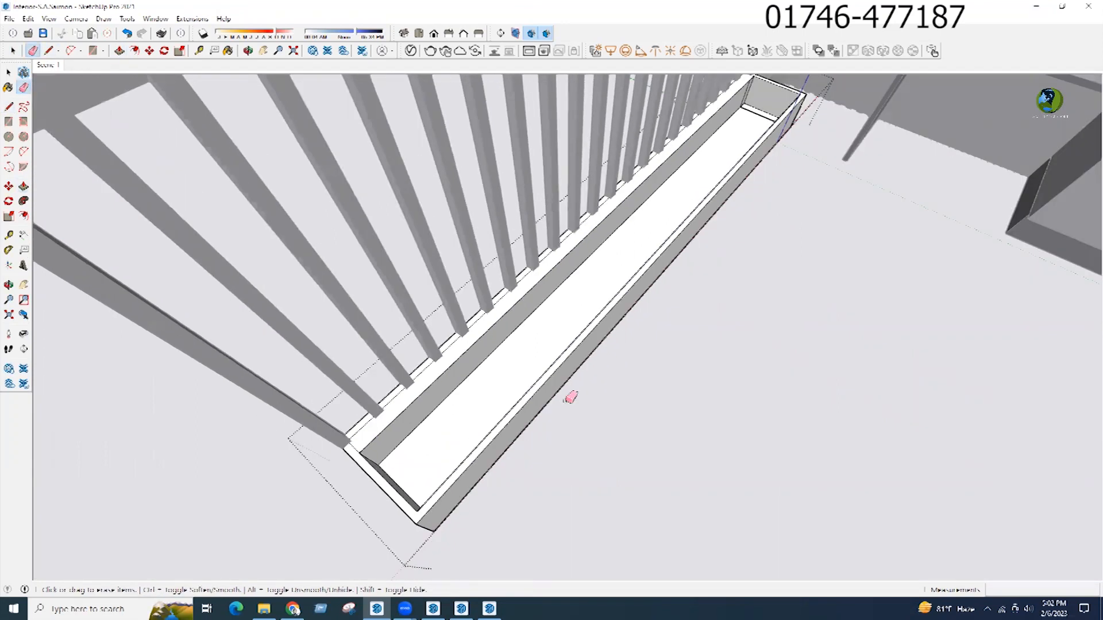
Step: Erase the leftover edges along the front and at the wall end of the trough, and close the group
scroll(747, 137, "up", 3)
scroll(741, 161, "up", 3)
left_click_drag(751, 214, 721, 189)
left_click(667, 150)
middle_click_drag(654, 164, 631, 214)
key("space")
key("Escape")
Step: Examine the slatted partition and its trough from several distances, including the overall apartment layout and the rim at the post feet
scroll(618, 294, "down", 8)
middle_click_drag(568, 367, 436, 236)
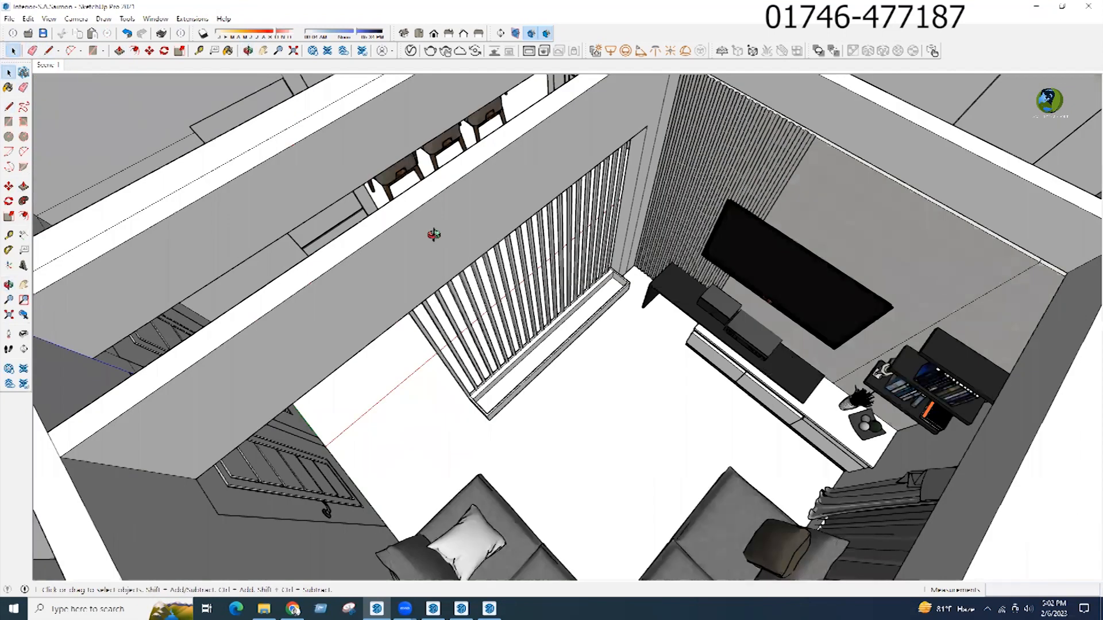
scroll(532, 226, "down", 4)
middle_click_drag(531, 226, 573, 428)
scroll(597, 408, "up", 5)
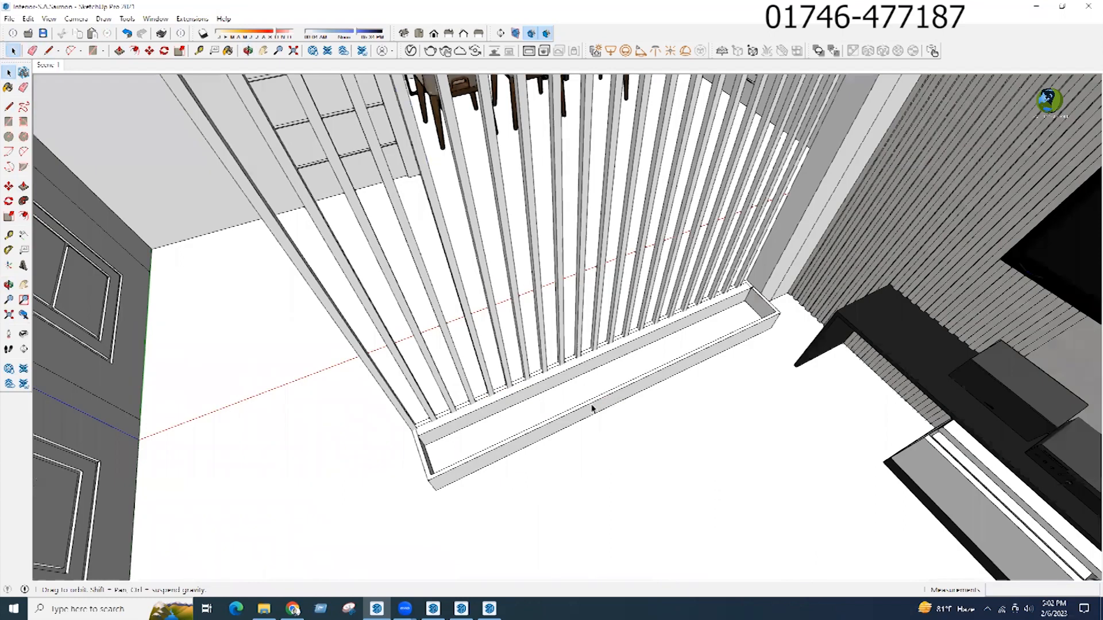
middle_click_drag(498, 500, 500, 453)
scroll(572, 429, "down", 2)
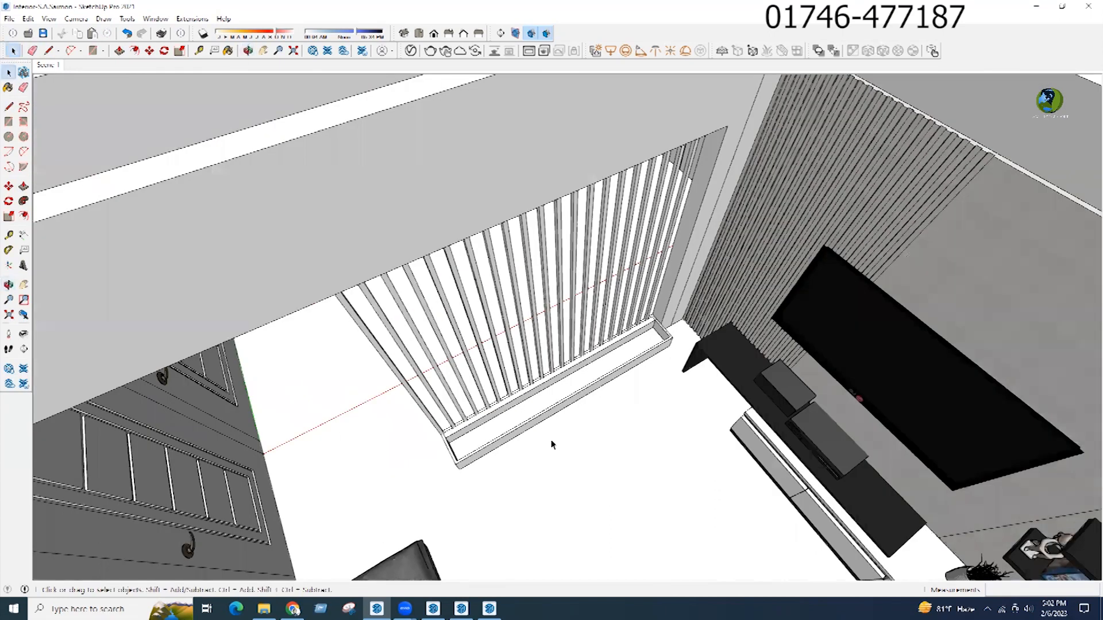
scroll(551, 444, "down", 1)
scroll(519, 422, "up", 3)
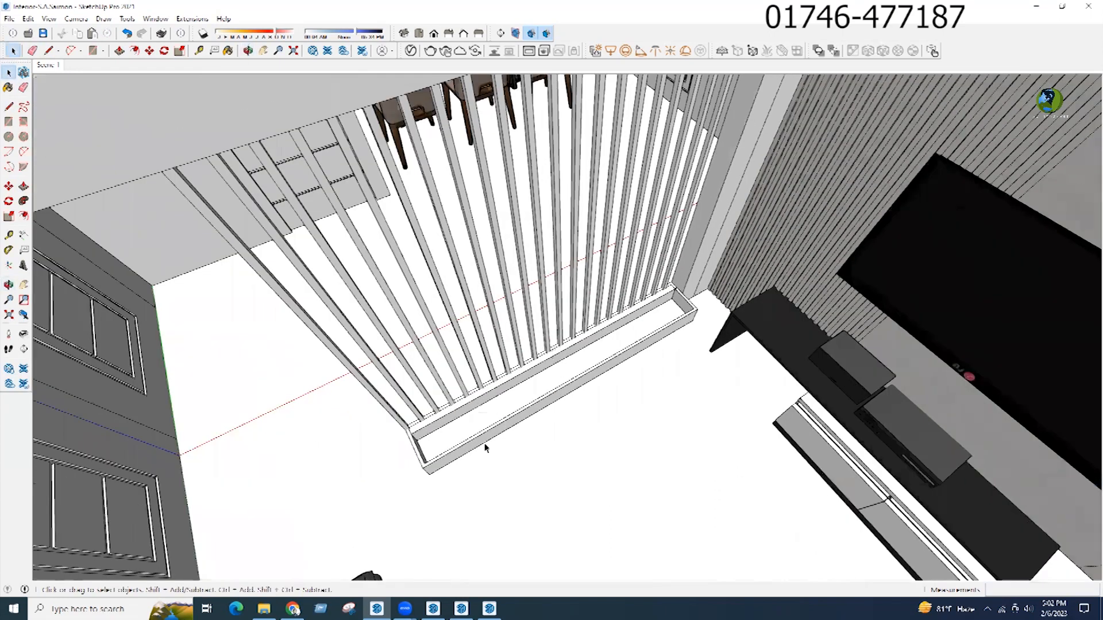
scroll(482, 454, "up", 2)
scroll(491, 440, "down", 4)
scroll(514, 422, "up", 3)
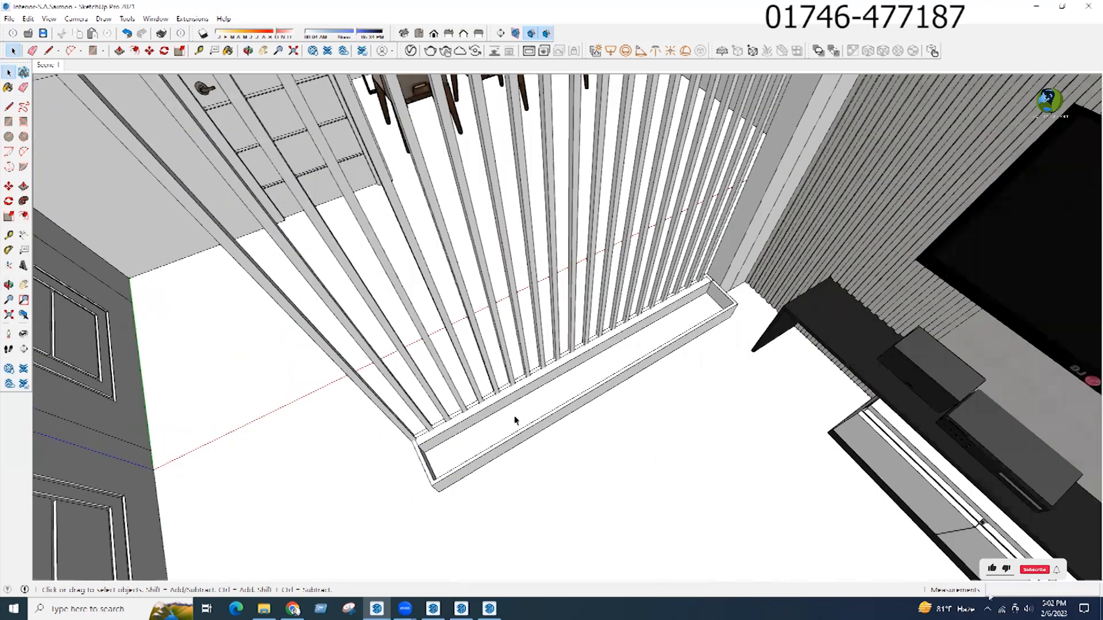
left_click(517, 423)
scroll(604, 460, "down", 1)
scroll(560, 433, "down", 5)
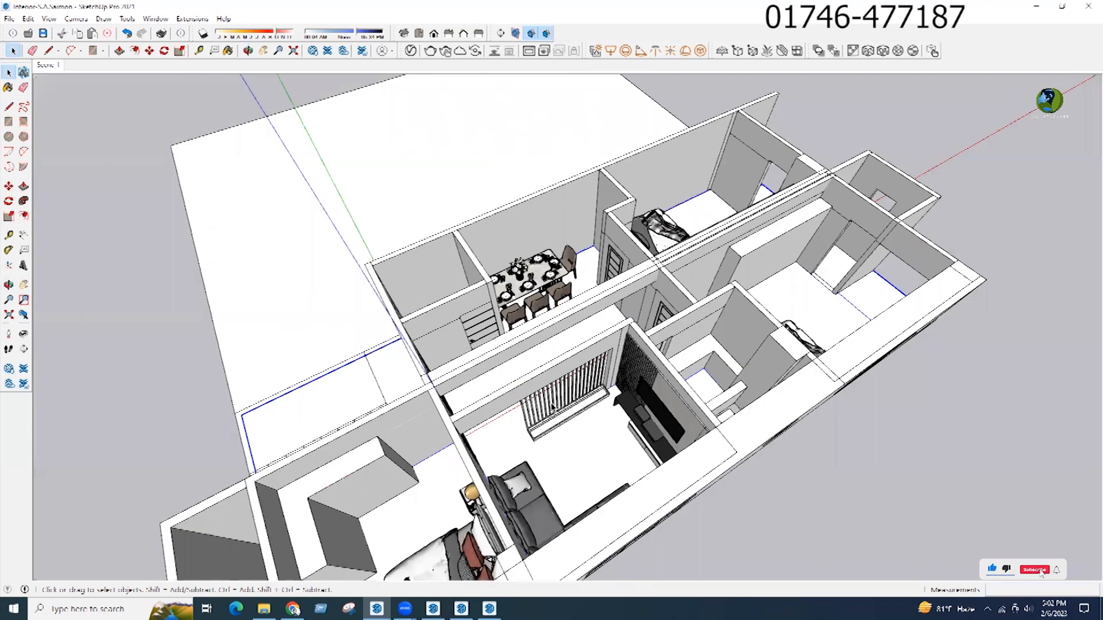
scroll(515, 459, "up", 5)
scroll(516, 466, "down", 8)
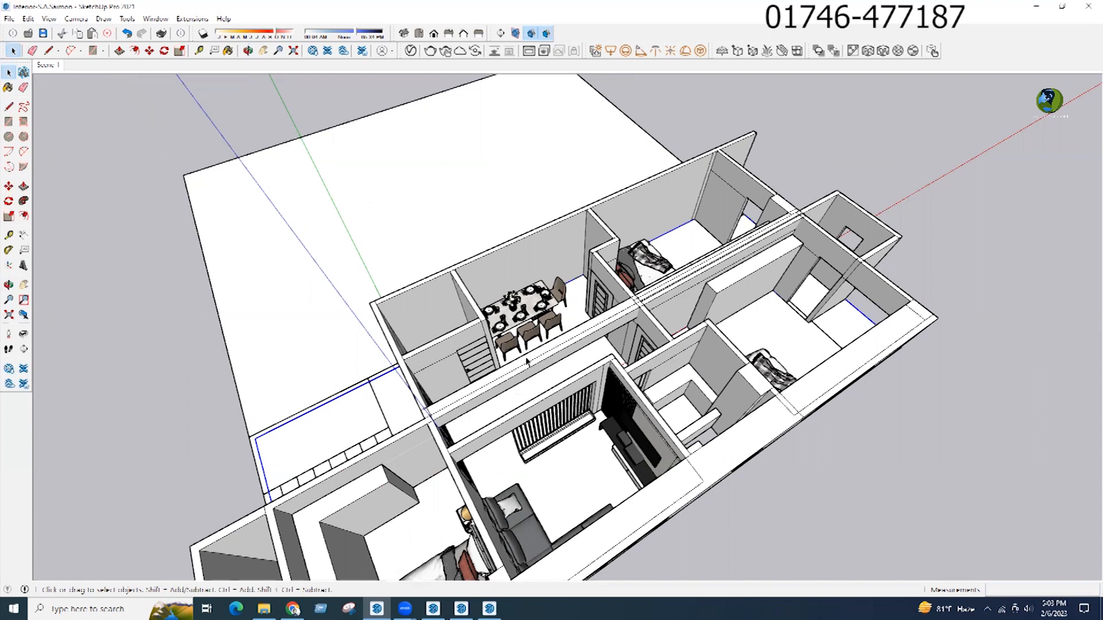
scroll(528, 361, "up", 6)
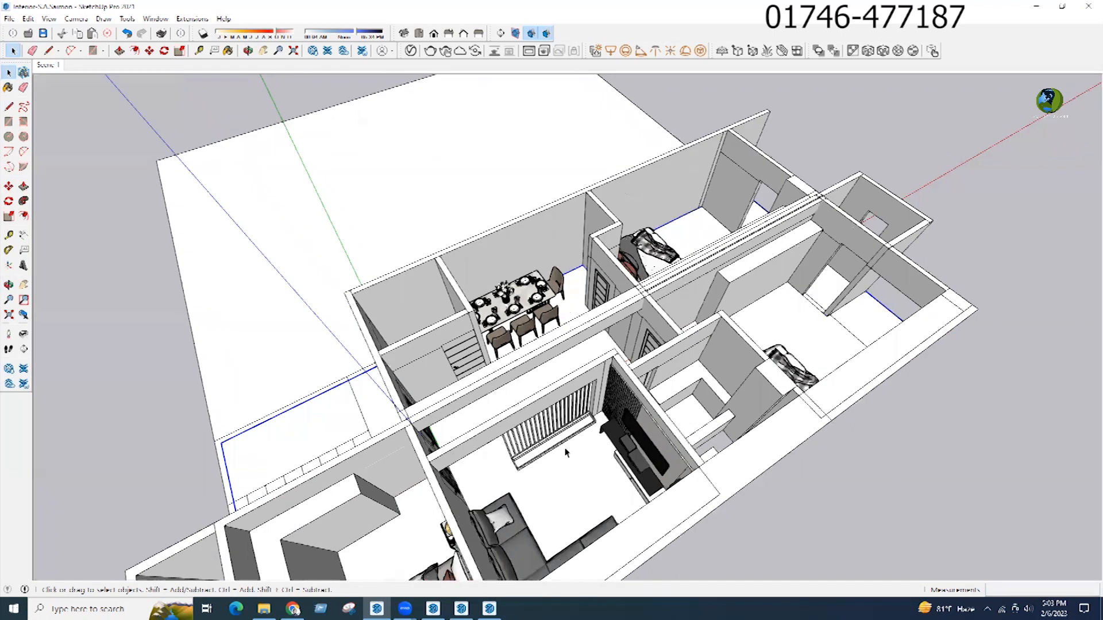
scroll(463, 504, "up", 5)
scroll(421, 527, "up", 5)
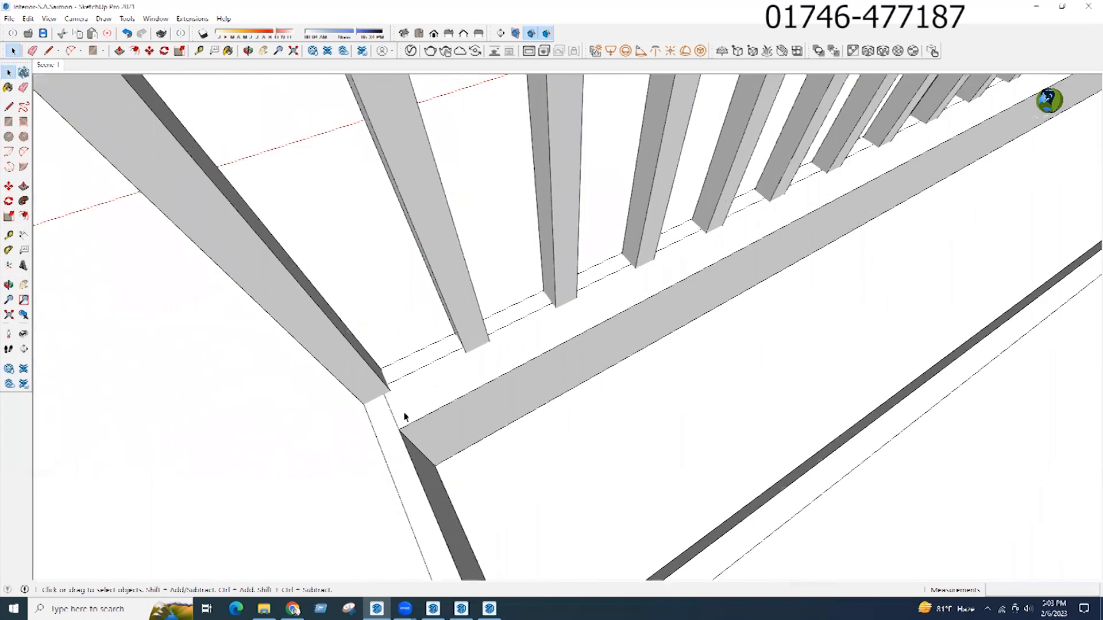
Step: Open the trough group and remove the leftover lines from the rim beneath the posts and at the wall end
scroll(437, 379, "down", 6)
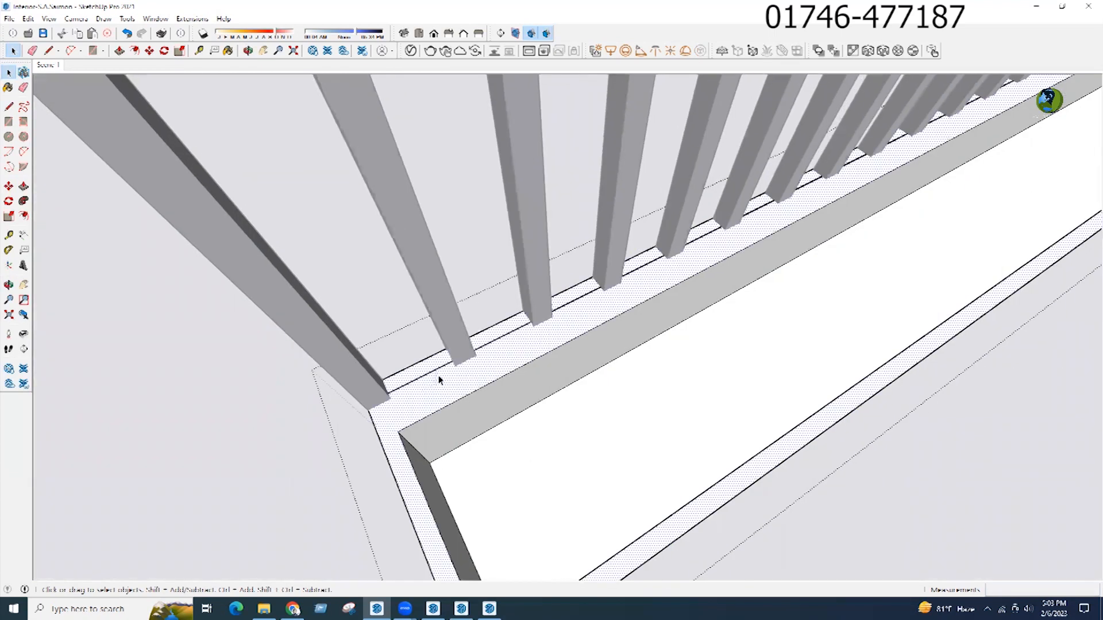
scroll(818, 224, "up", 5)
scroll(818, 224, "down", 3)
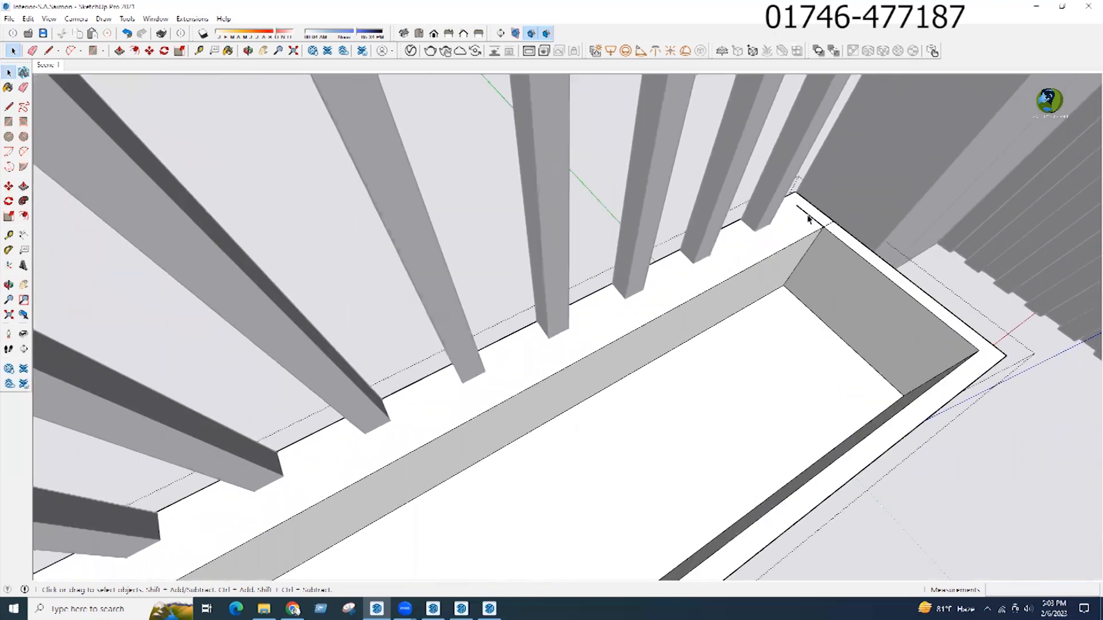
scroll(803, 256, "up", 2)
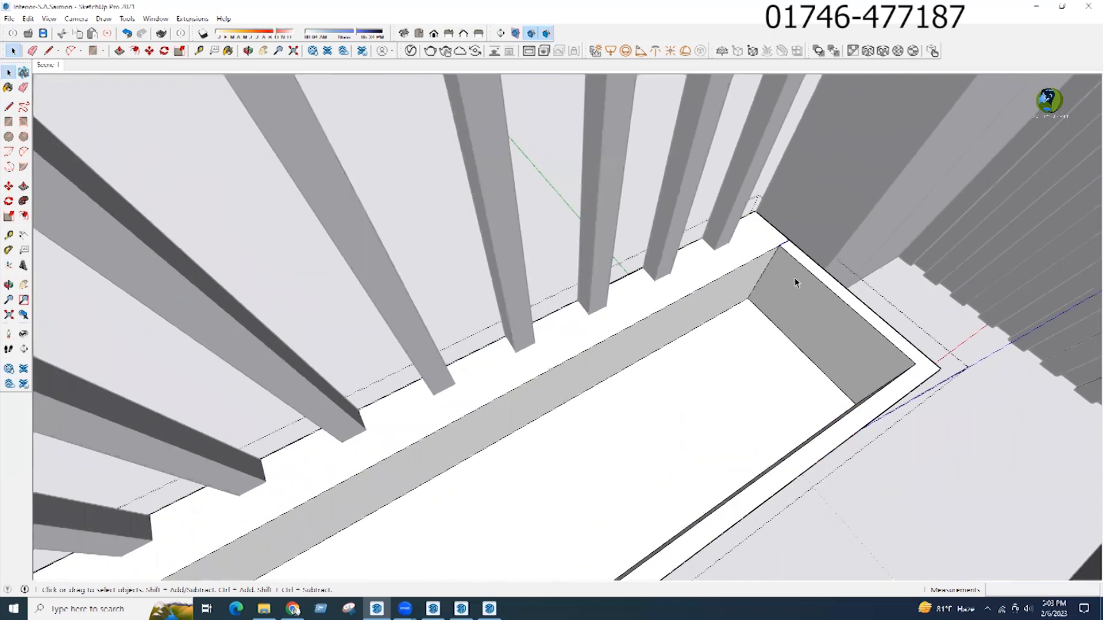
Step: Push the inner face of the trough's back wall towards the posts to thin that wall, and close the group
scroll(795, 278, "down", 6)
middle_click_drag(738, 383, 726, 349)
scroll(772, 326, "up", 5)
double_click(736, 330)
key("p")
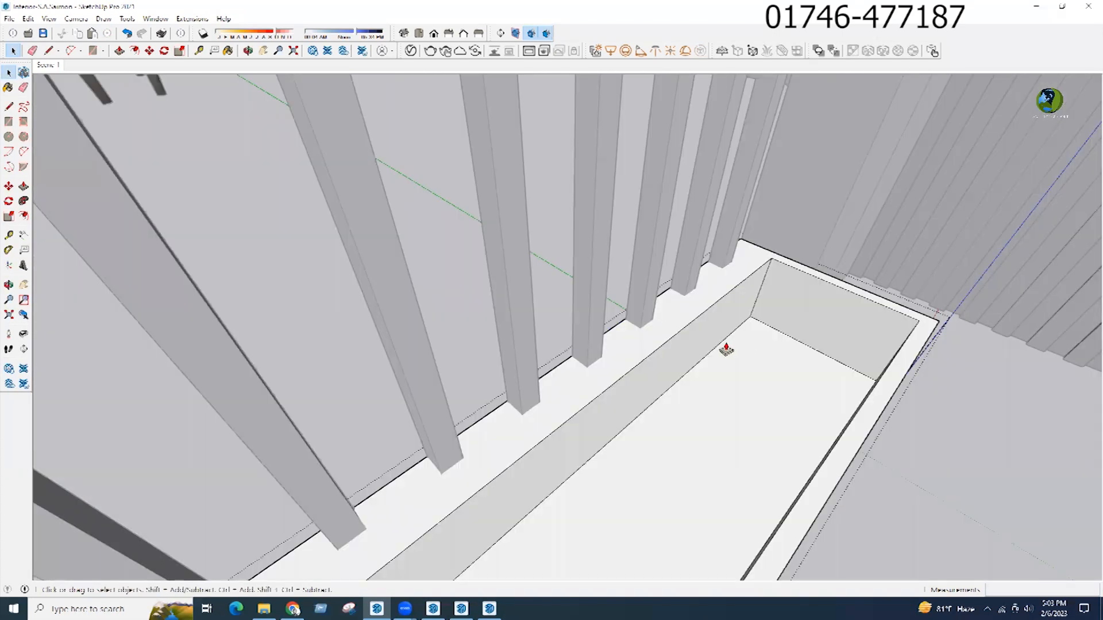
scroll(726, 348, "up", 2)
left_click(674, 335)
middle_click_drag(659, 327, 664, 305)
key("space")
Step: Inspect the partition and trough from all around, checking their proportions against the living and dining areas
middle_click_drag(754, 340, 543, 549)
middle_click_drag(563, 461, 573, 481)
scroll(573, 481, "up", 5)
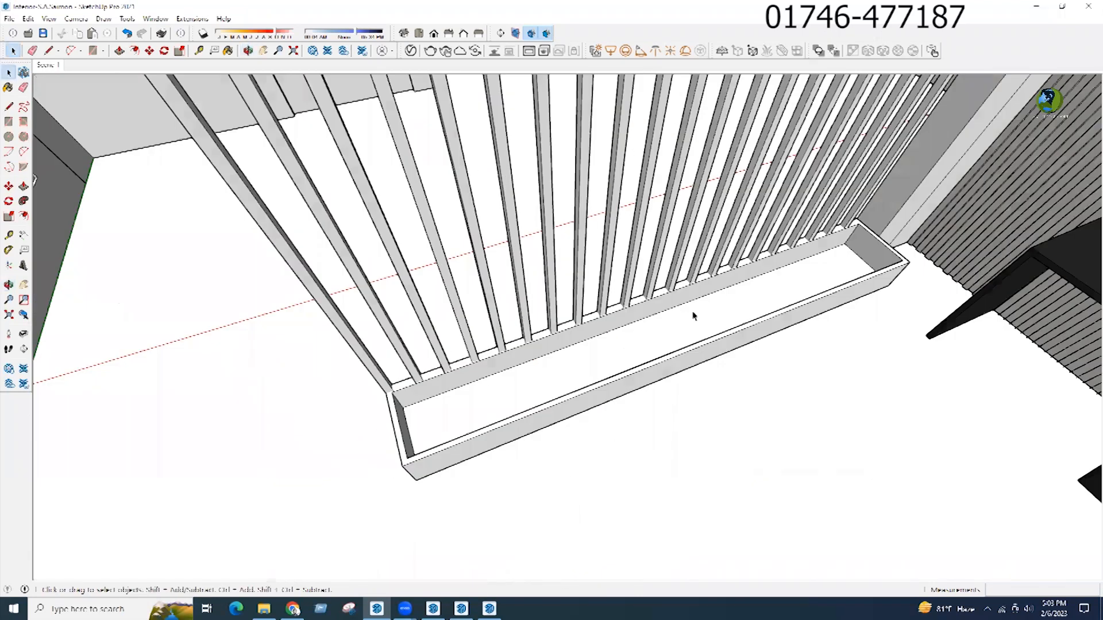
middle_click_drag(691, 315, 576, 418)
scroll(598, 376, "down", 5)
scroll(609, 414, "up", 2)
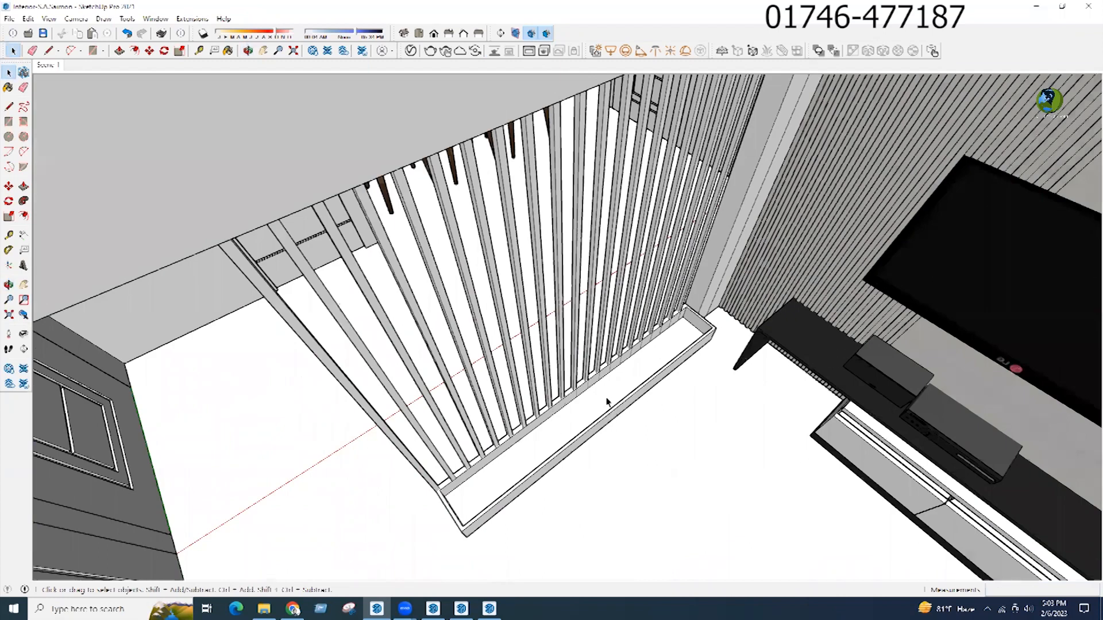
scroll(608, 398, "down", 2)
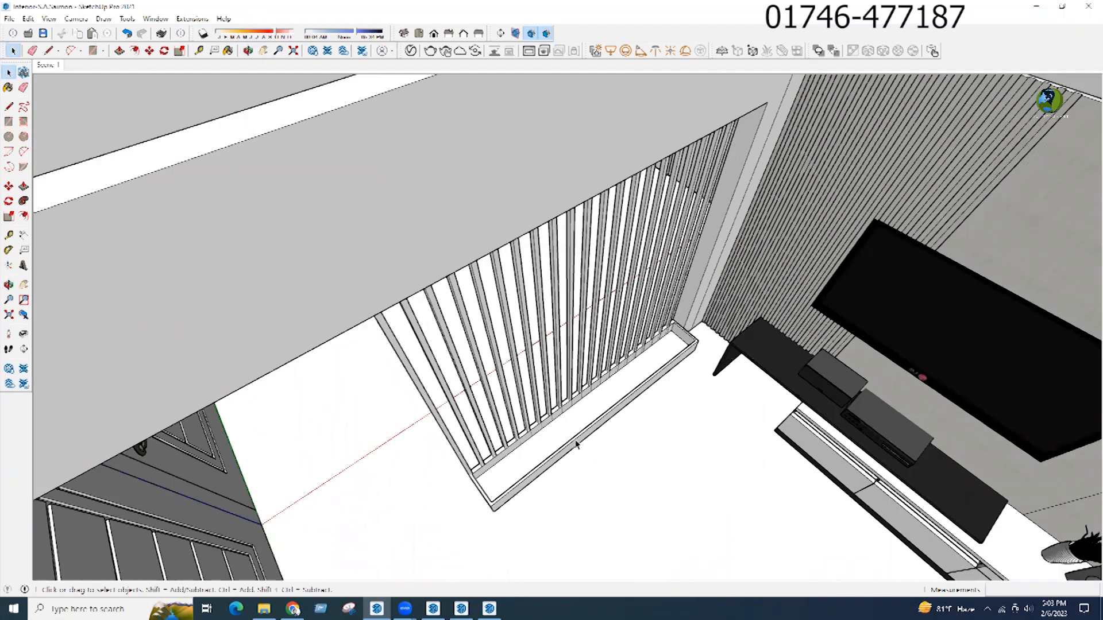
scroll(608, 468, "down", 4)
scroll(655, 422, "up", 2)
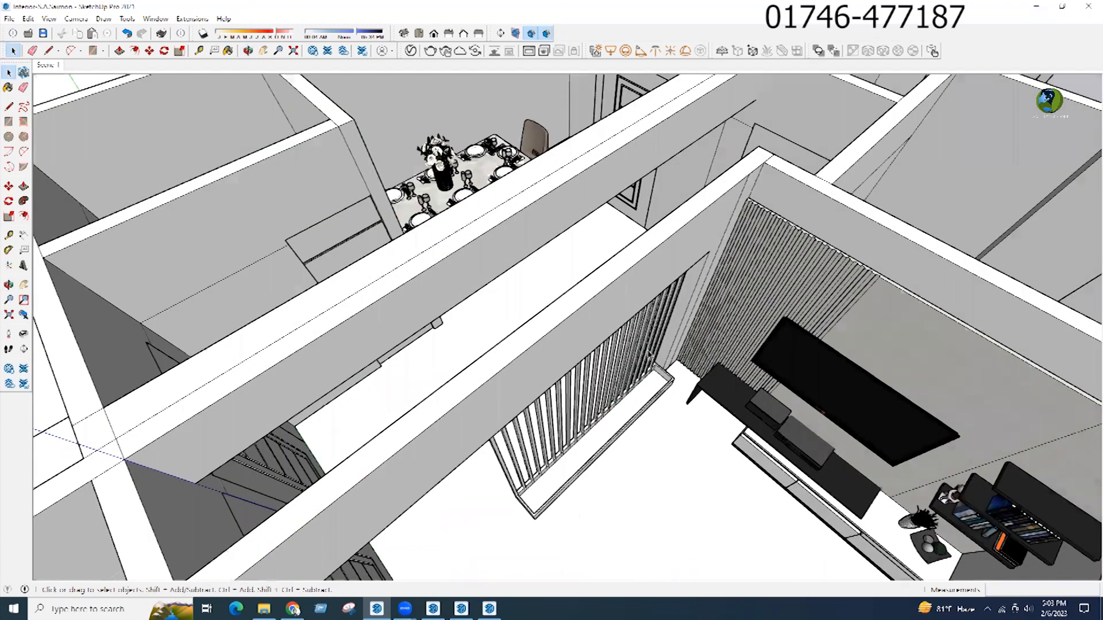
scroll(593, 456, "up", 3)
scroll(585, 430, "up", 2)
scroll(539, 365, "up", 2)
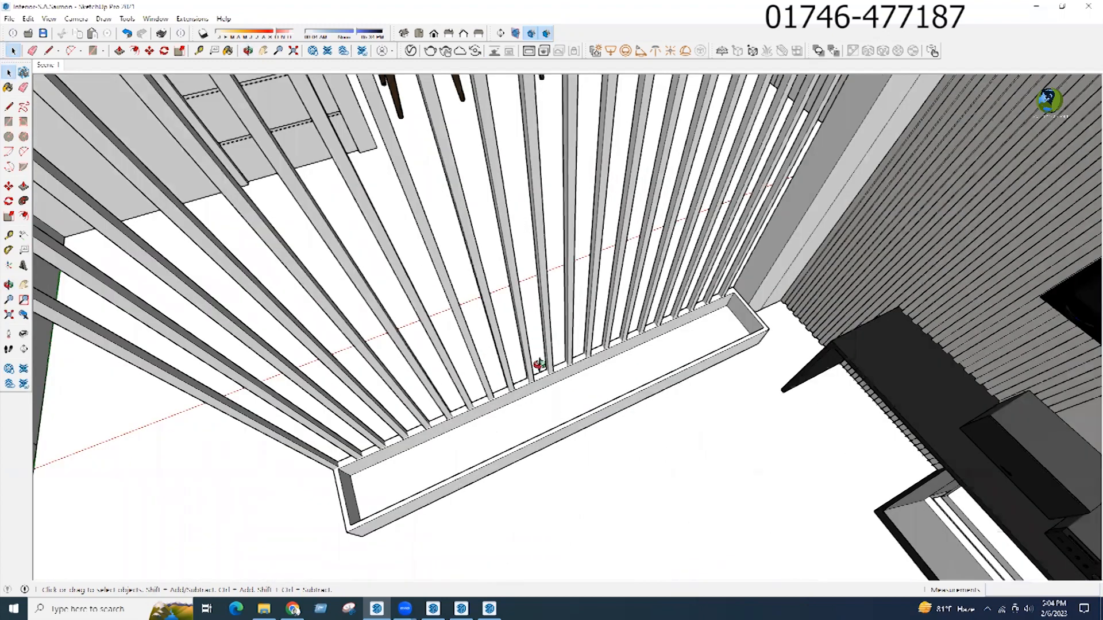
middle_click_drag(512, 367, 529, 432)
scroll(529, 432, "down", 3)
middle_click_drag(546, 352, 481, 395)
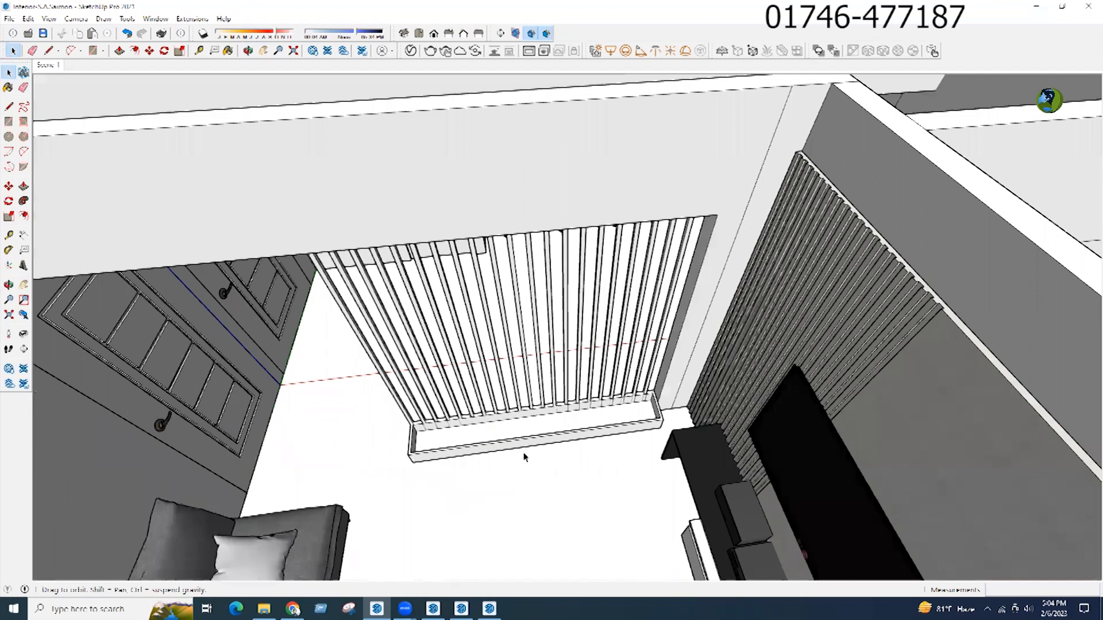
scroll(576, 463, "up", 2)
scroll(586, 467, "down", 4)
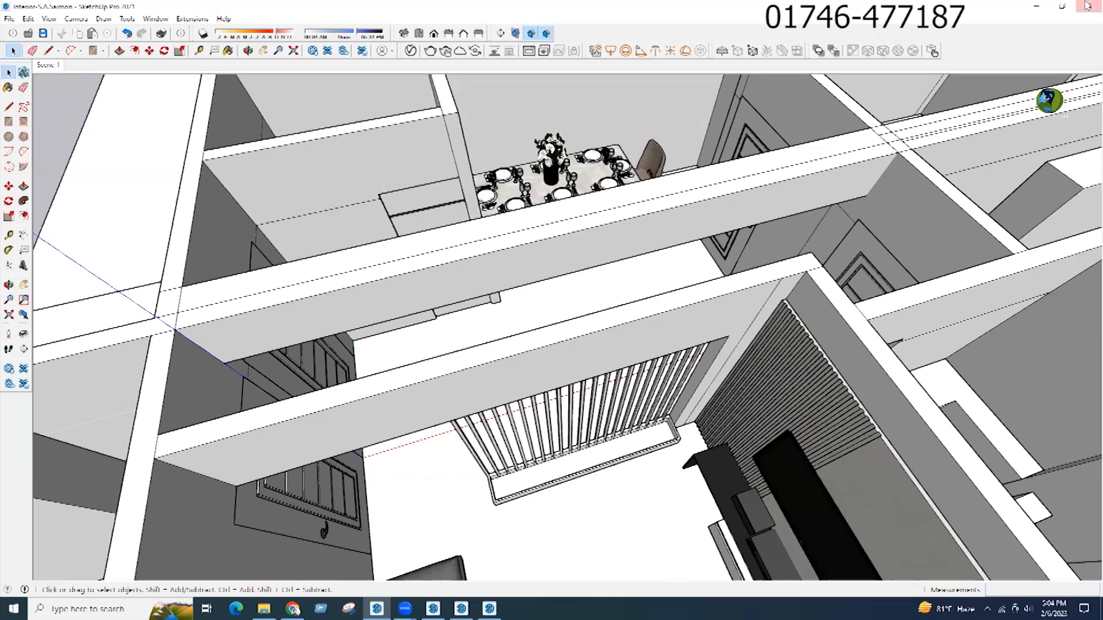
scroll(545, 463, "down", 4)
middle_click_drag(547, 464, 676, 473)
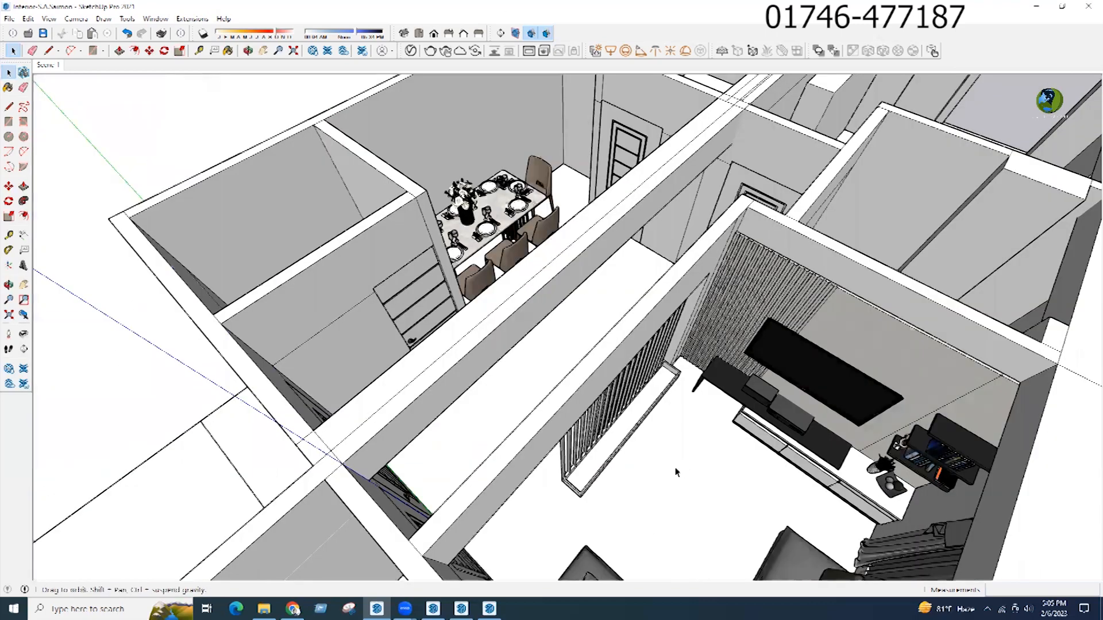
scroll(676, 472, "up", 5)
scroll(610, 309, "down", 6)
scroll(540, 350, "up", 3)
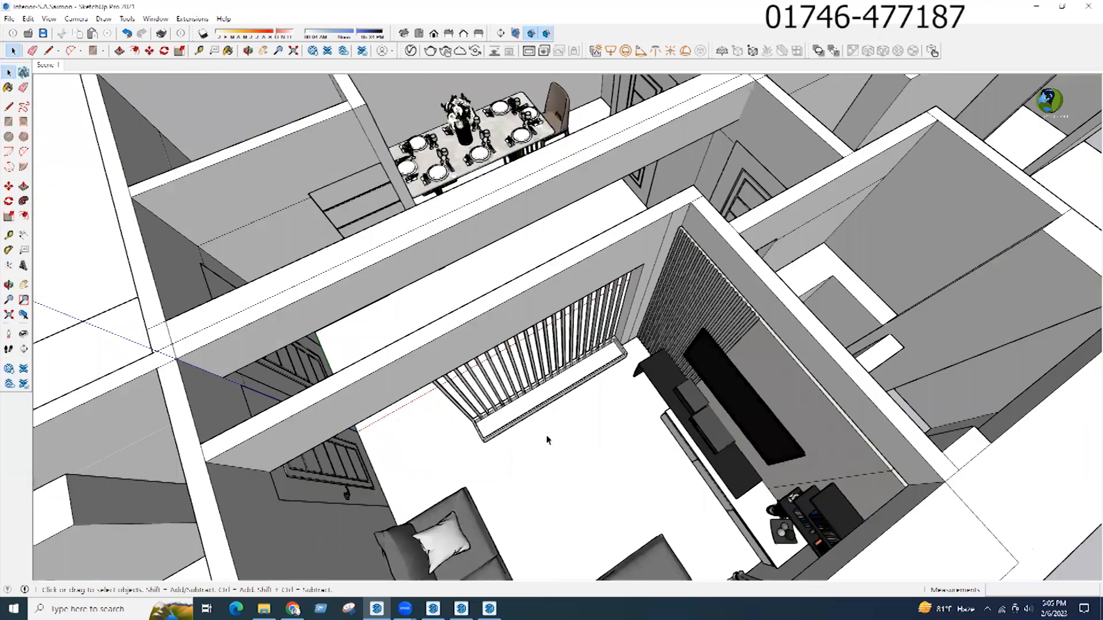
scroll(539, 393, "up", 5)
scroll(559, 441, "down", 4)
mouse_move(544, 429)
middle_mouse_down()
mouse_move(563, 367)
mouse_move(406, 385)
mouse_move(308, 446)
middle_mouse_up()
scroll(571, 332, "down", 4)
scroll(406, 384, "down", 4)
scroll(379, 366, "up", 3)
mouse_move(419, 372)
middle_mouse_down()
mouse_move(442, 424)
mouse_move(642, 385)
middle_mouse_up()
scroll(591, 382, "up", 5)
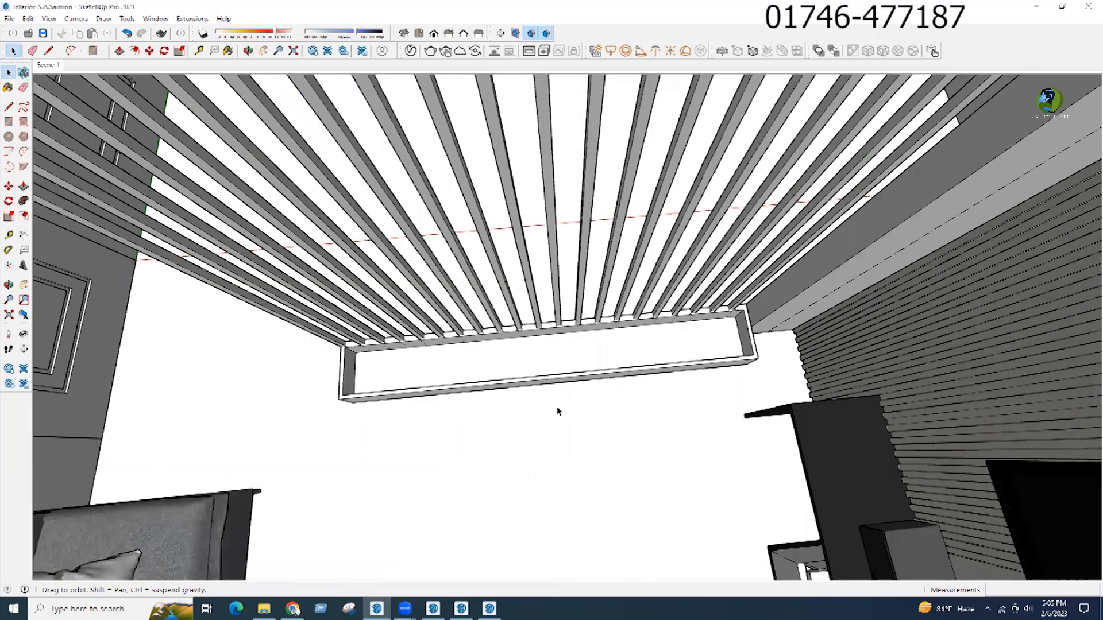
scroll(431, 459, "down", 5)
scroll(560, 367, "up", 5)
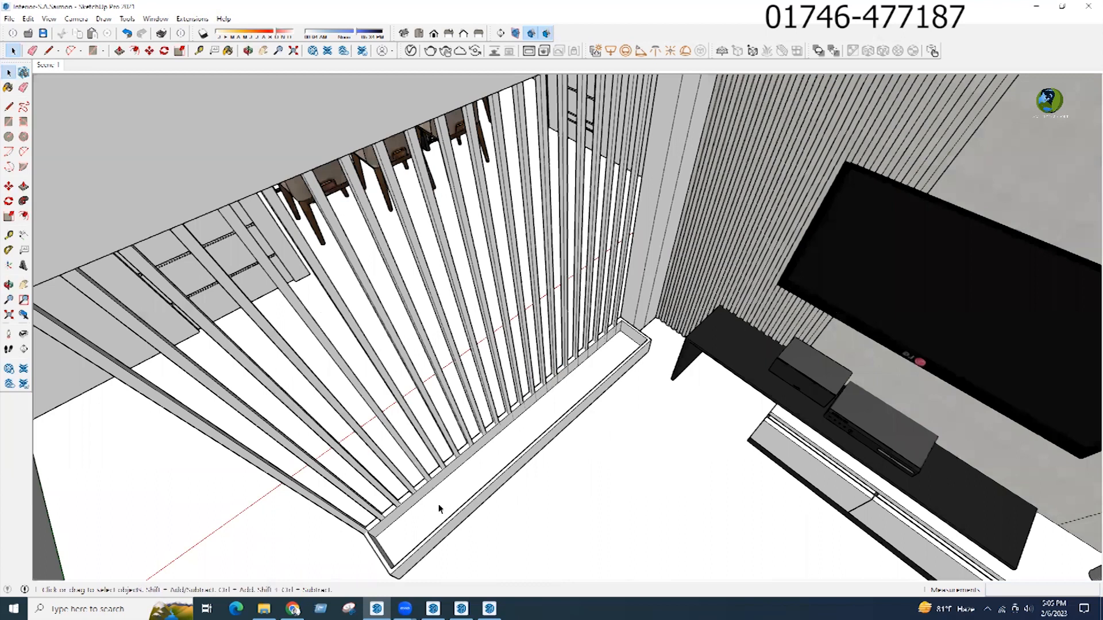
middle_click_drag(440, 508, 520, 411)
scroll(504, 396, "up", 4)
middle_click_drag(453, 442, 727, 364)
scroll(535, 488, "down", 3)
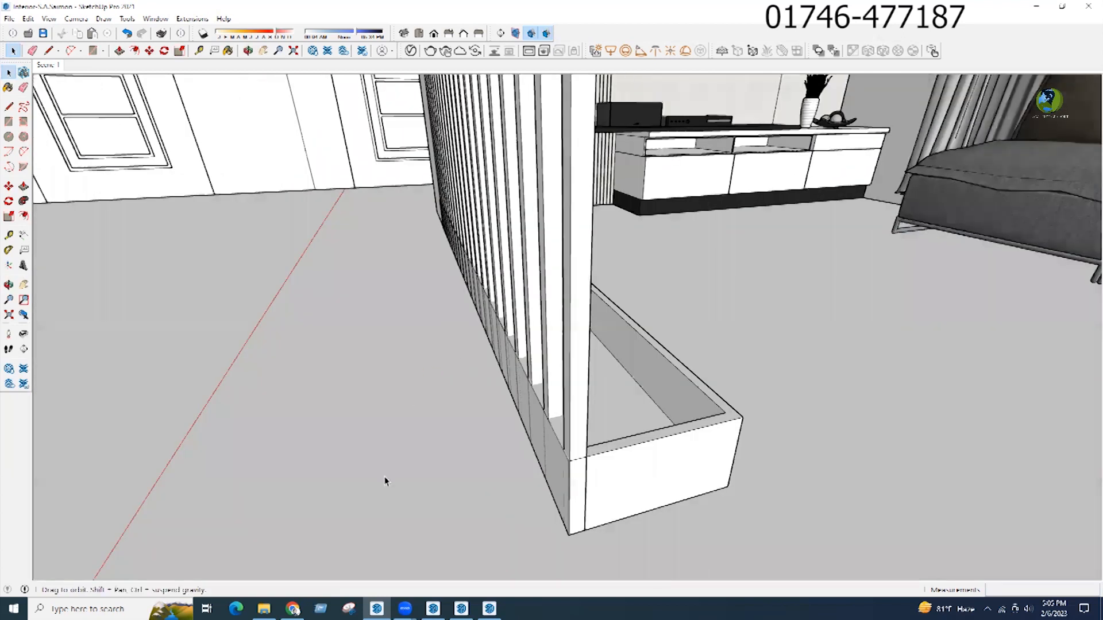
middle_click_drag(385, 482, 367, 505)
scroll(472, 384, "down", 3)
middle_click_drag(472, 384, 583, 411)
scroll(564, 393, "down", 4)
middle_click_drag(551, 367, 483, 295)
middle_click_drag(515, 369, 543, 357)
scroll(630, 295, "down", 3)
scroll(544, 358, "up", 3)
scroll(524, 361, "up", 4)
Step: Open the posts' group, select all the posts, and paint them with the light grey Color M01
triple_click(520, 356)
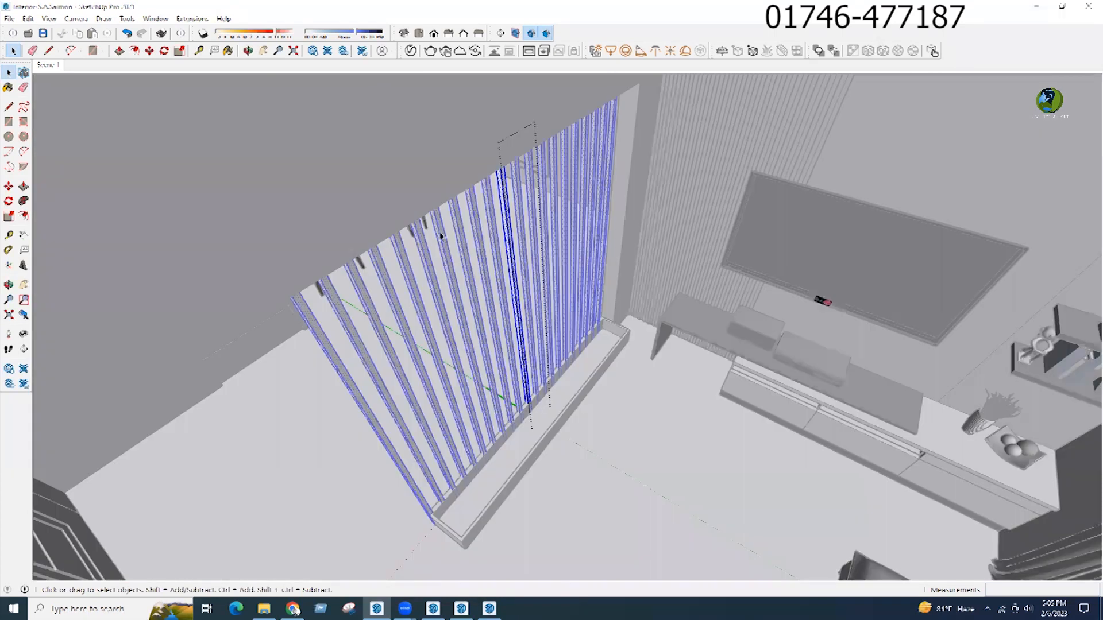
left_click(8, 87)
scroll(992, 384, "down", 6)
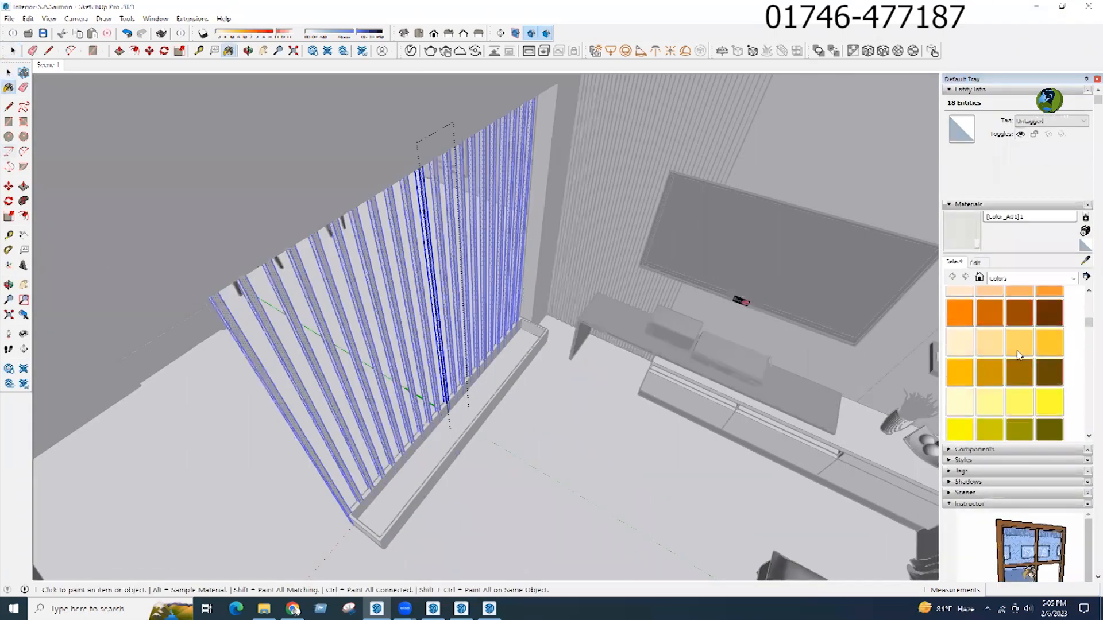
scroll(992, 383, "down", 8)
scroll(992, 384, "up", 1)
left_click(990, 329)
scroll(444, 340, "up", 5)
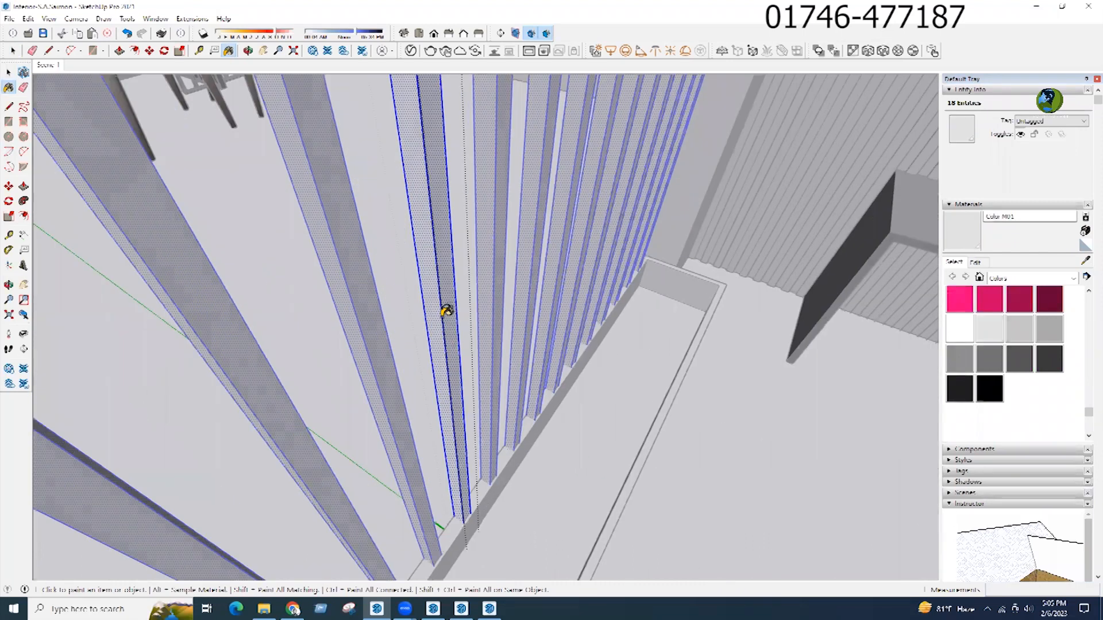
Step: Clear the selection and examine the painted posts and trough up close and within the whole apartment layout
key("space")
scroll(469, 397, "down", 2)
left_click(627, 391)
scroll(608, 391, "down", 3)
mouse_move(542, 386)
middle_mouse_down()
mouse_move(414, 385)
mouse_move(436, 491)
mouse_move(504, 443)
mouse_move(360, 399)
middle_mouse_up()
scroll(525, 442, "down", 4)
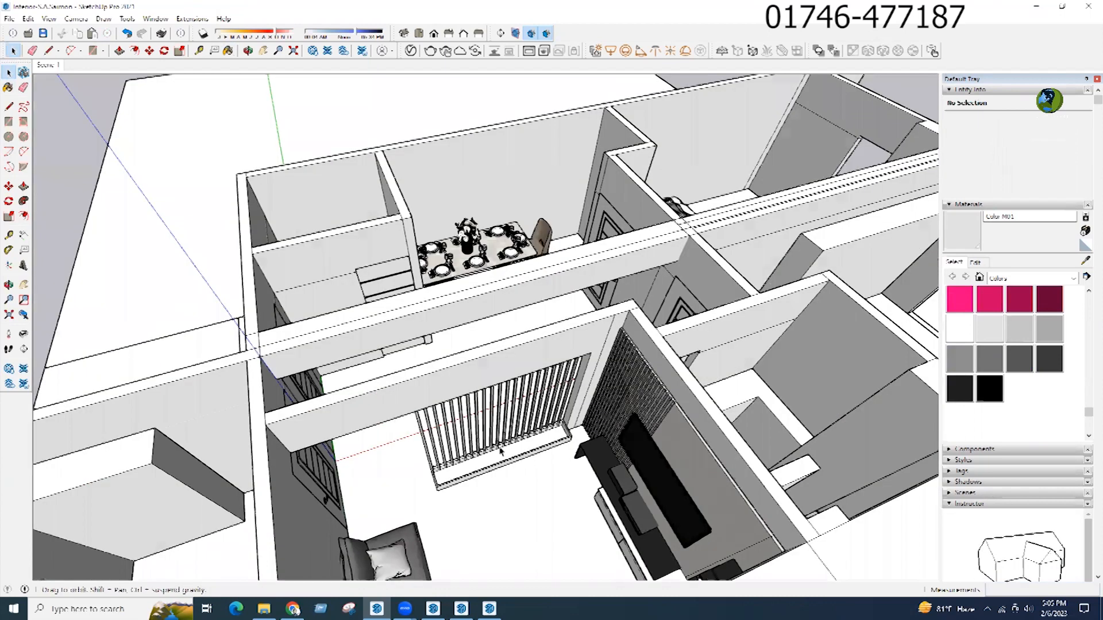
scroll(536, 442, "up", 3)
middle_click_drag(536, 442, 598, 463)
scroll(394, 500, "up", 4)
scroll(419, 354, "down", 4)
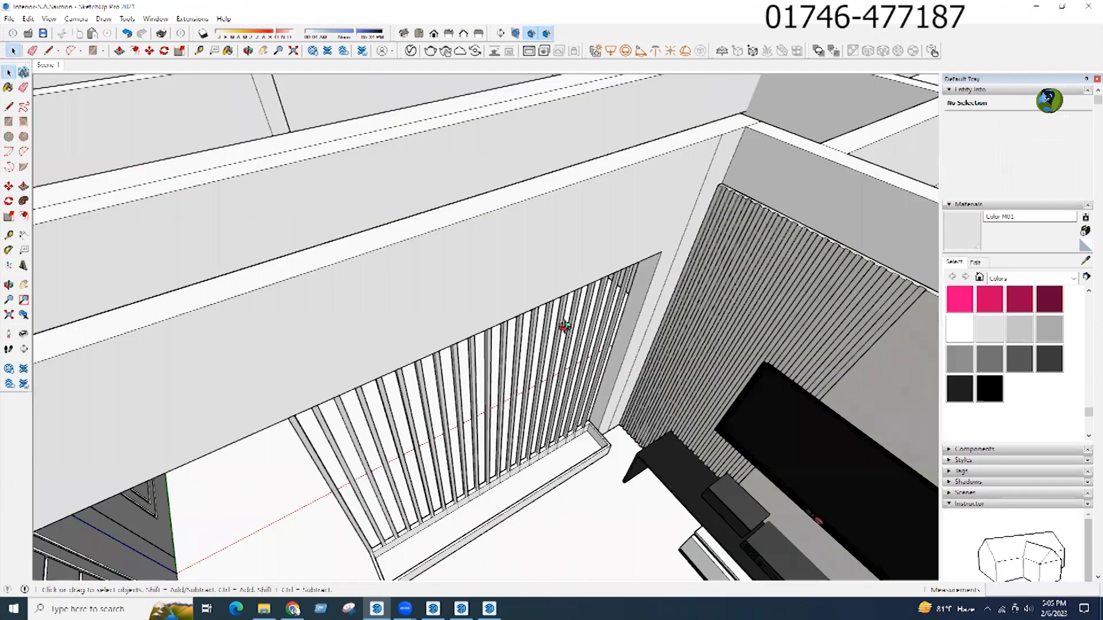
scroll(537, 432, "up", 4)
scroll(609, 237, "down", 5)
mouse_move(609, 237)
middle_mouse_down()
mouse_move(561, 470)
mouse_move(522, 453)
middle_mouse_up()
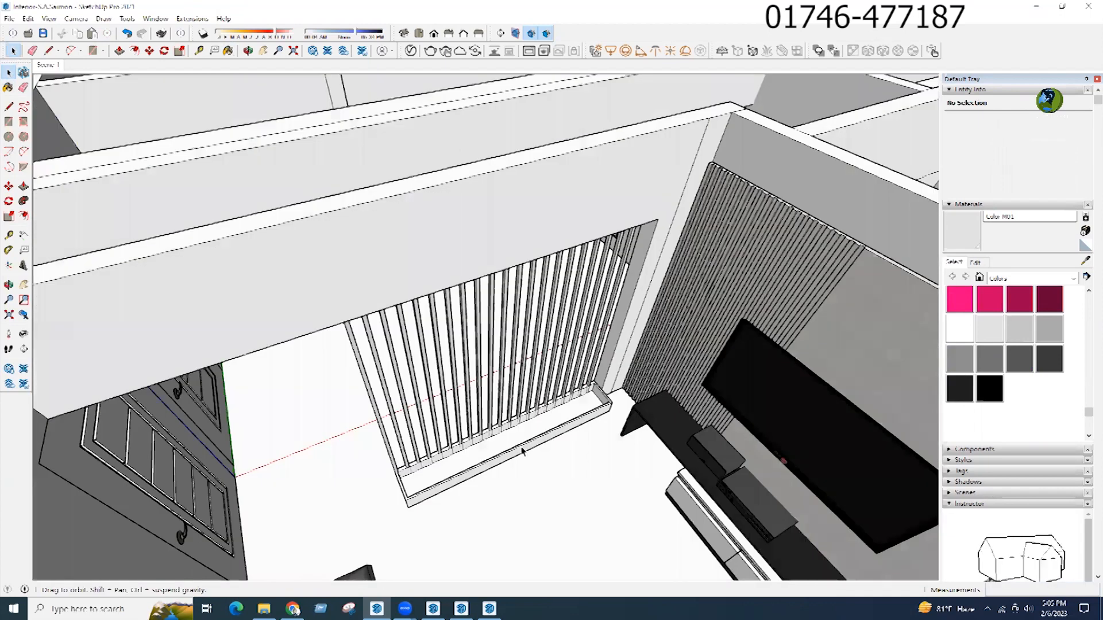
scroll(495, 449, "down", 1)
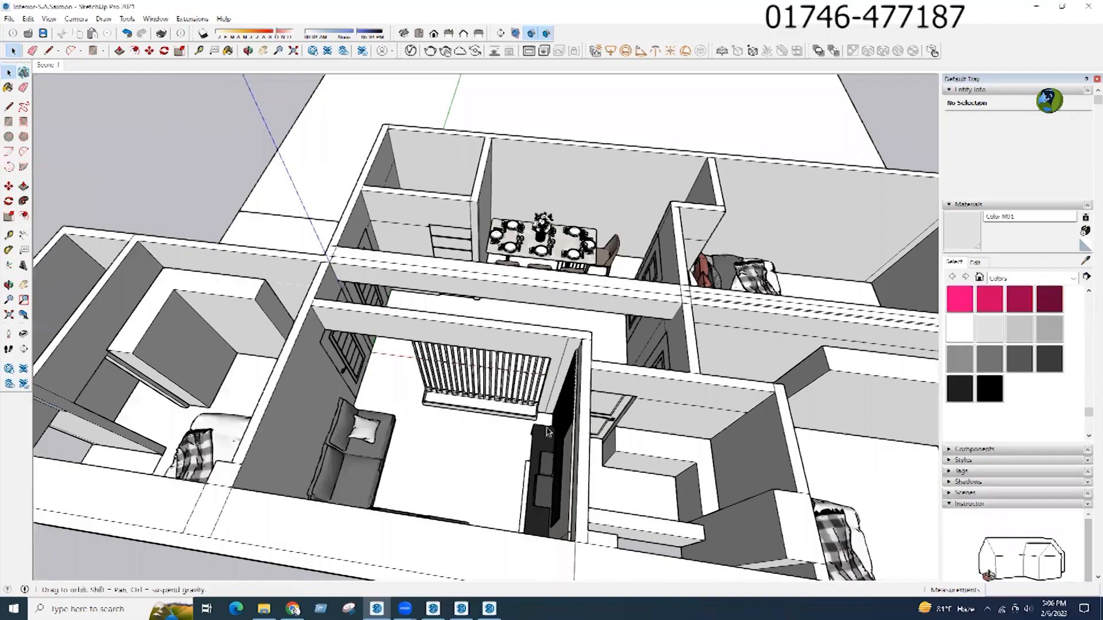
scroll(519, 382, "up", 6)
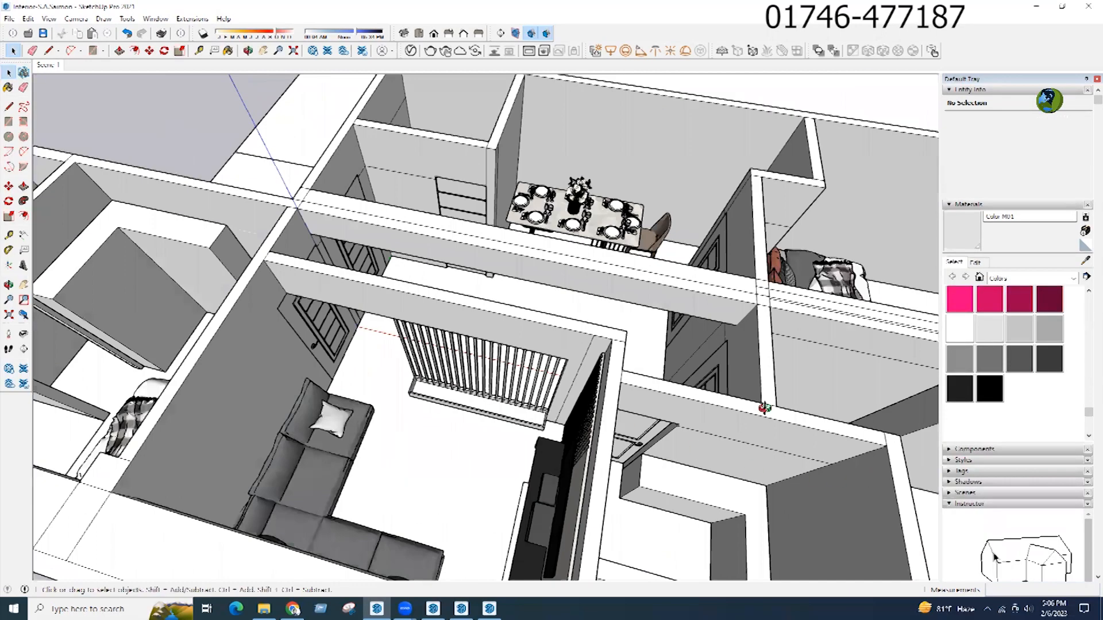
scroll(519, 382, "up", 5)
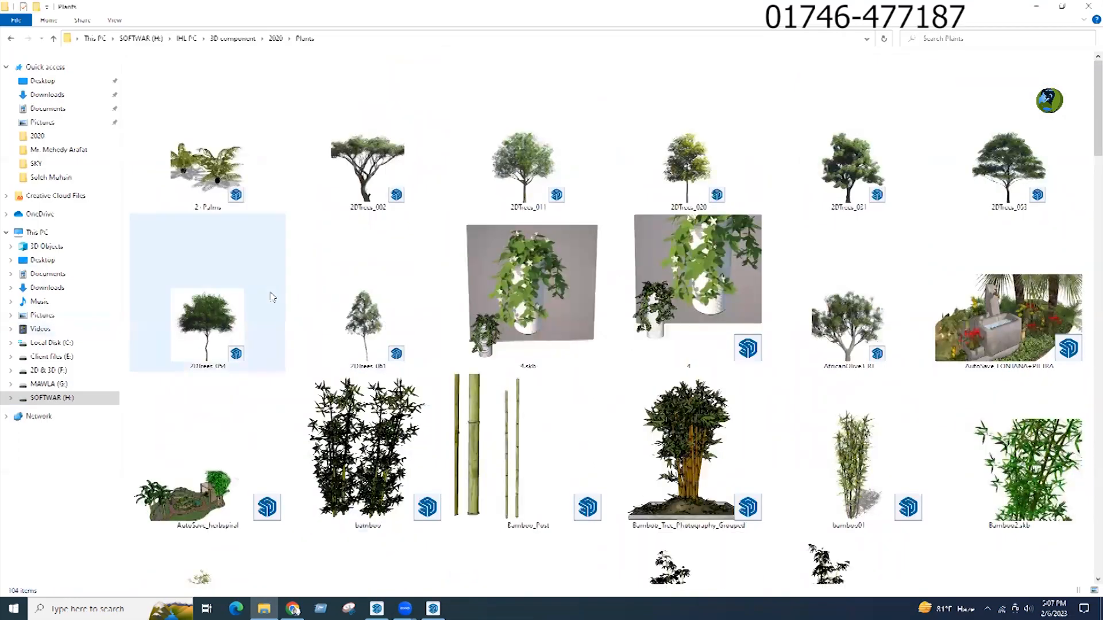
Step: Browse the Plants component folder and open the House plant 11 model to get its leafy planter foliage
scroll(233, 302, "down", 3)
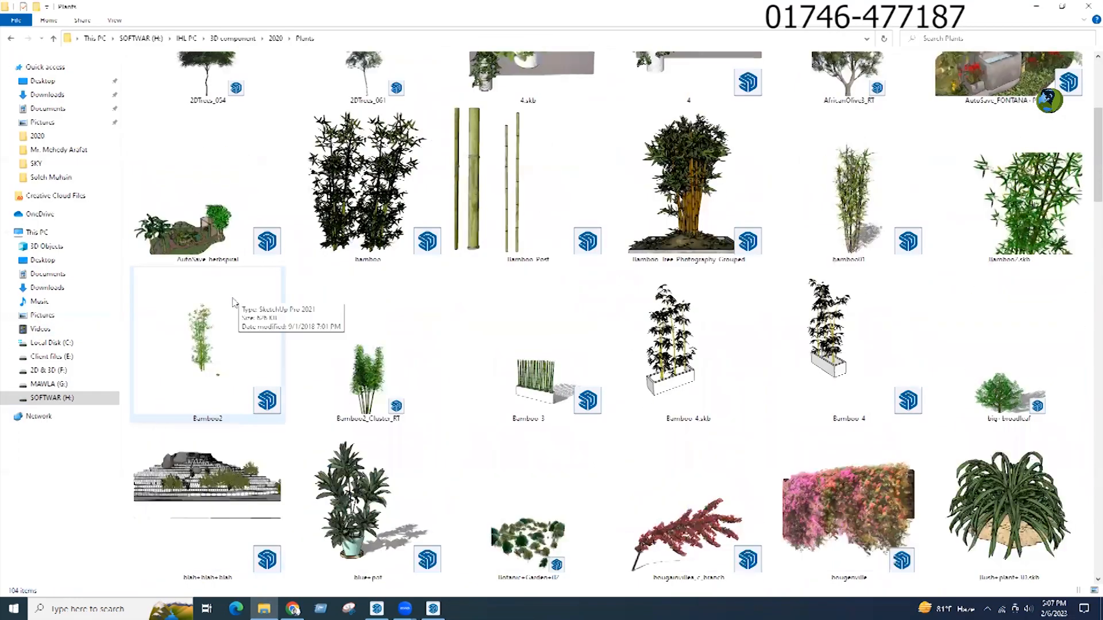
scroll(232, 301, "down", 5)
left_click(819, 330)
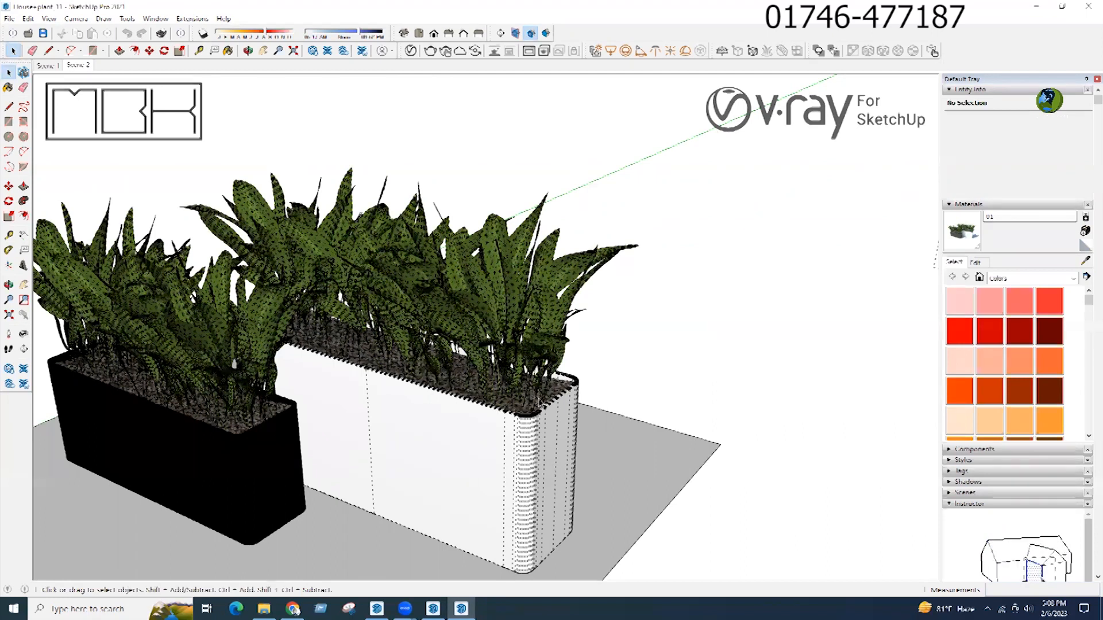
scroll(443, 368, "down", 5)
scroll(440, 304, "up", 3)
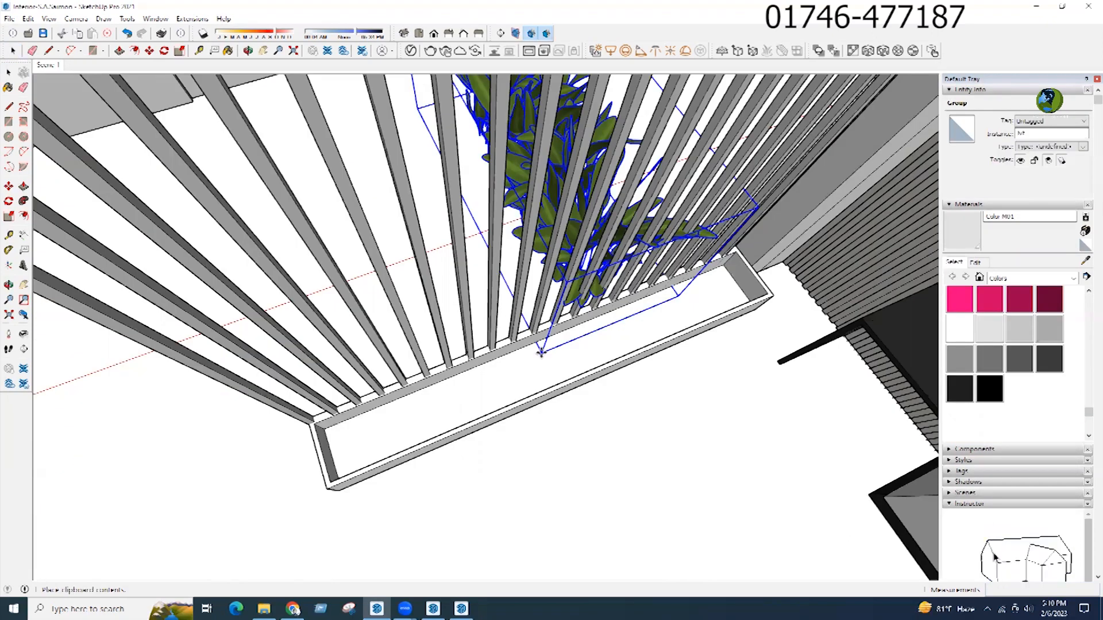
Step: Place the copied foliage group at the trough's front edge and rotate it to run along the trough
left_click(424, 458)
key("q")
left_click(429, 478)
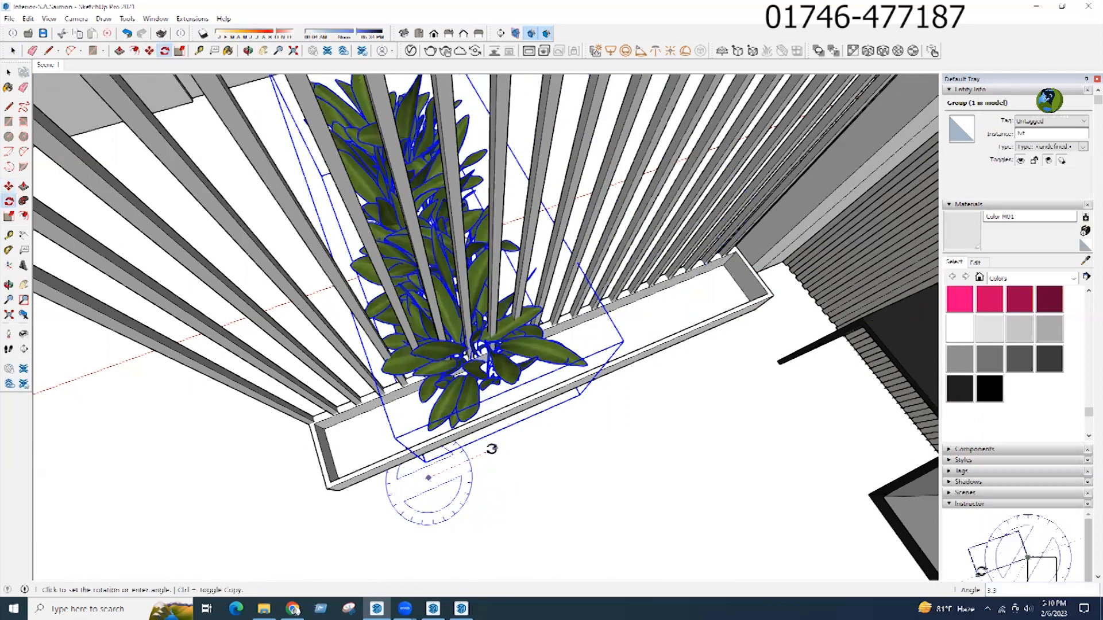
left_click(495, 448)
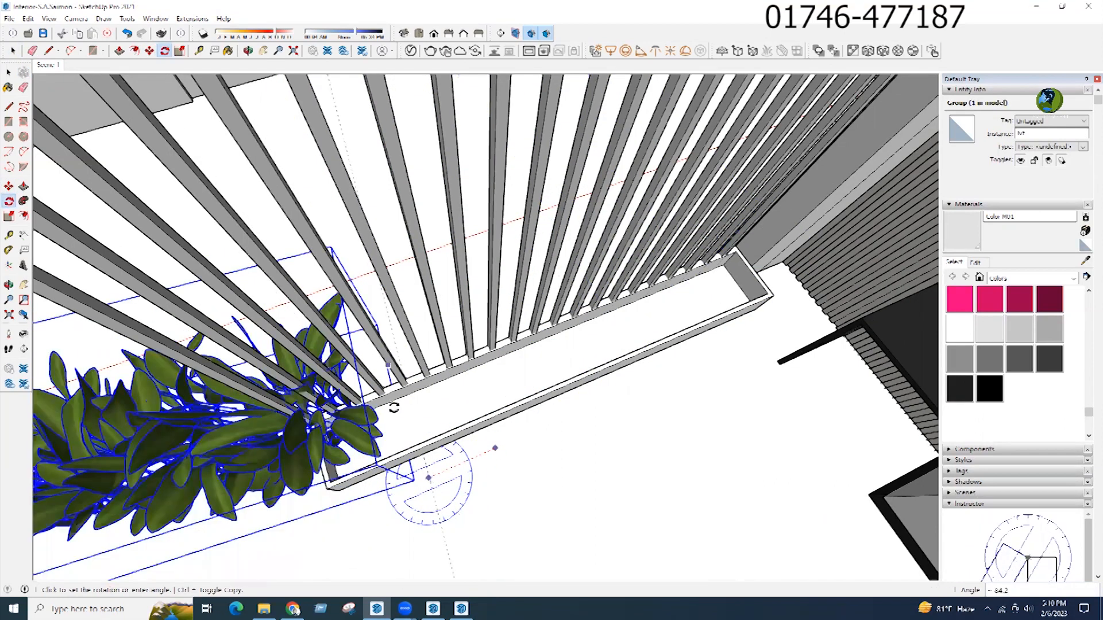
left_click(407, 418)
Step: Scale the foliage group narrower across the trough and reduce its height
scroll(465, 380, "down", 1)
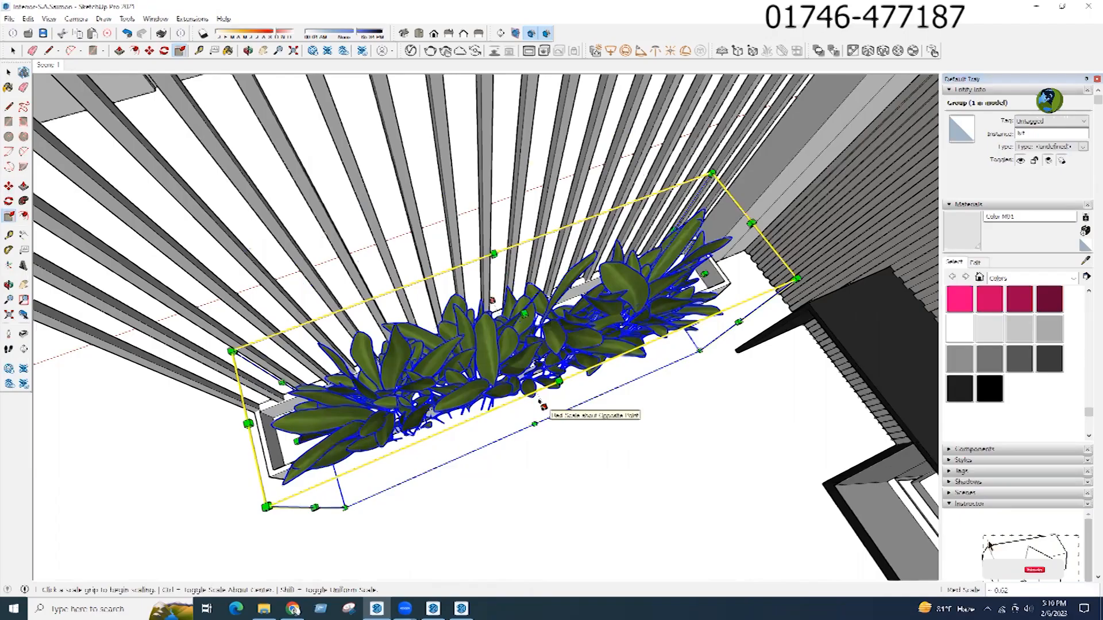
left_click(537, 394)
left_click(462, 435)
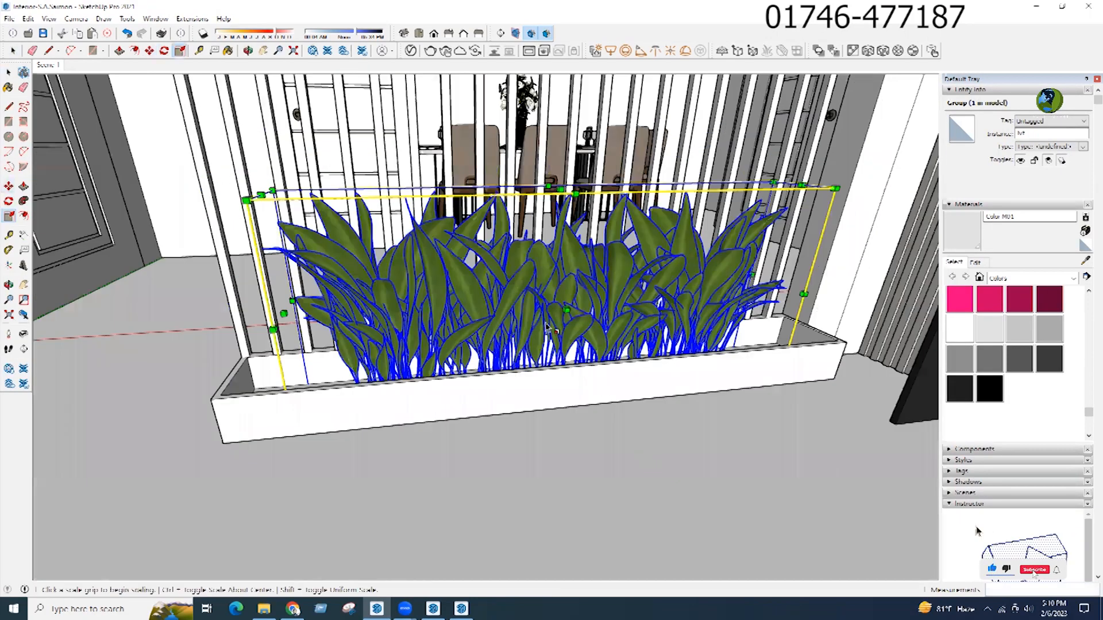
scroll(573, 276, "up", 4)
middle_click_drag(588, 248, 515, 270)
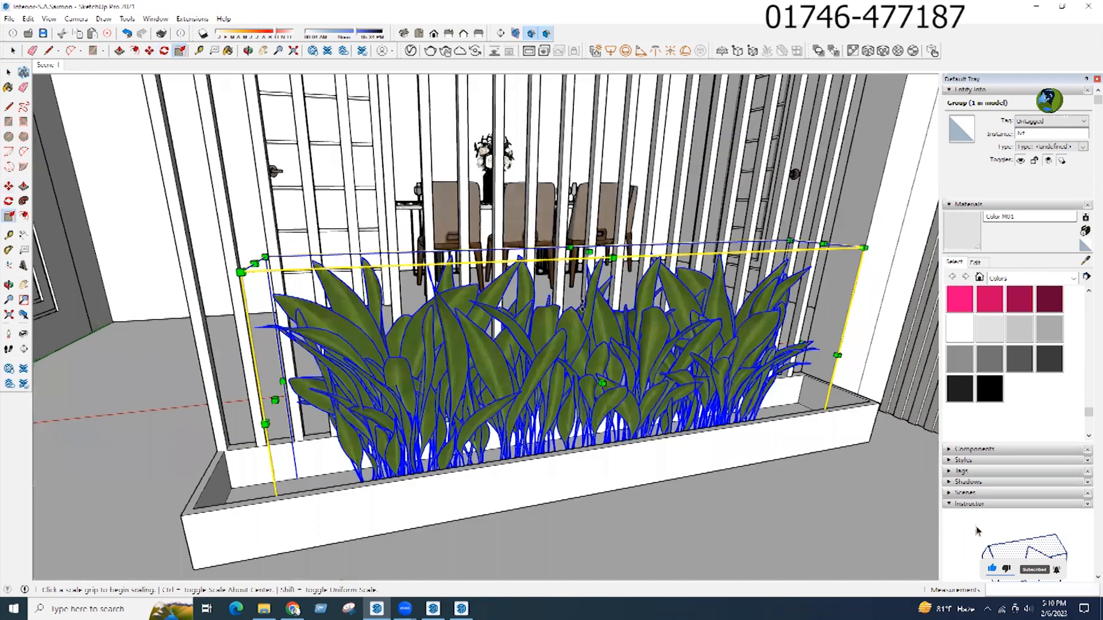
left_click_drag(589, 251, 577, 349)
Step: Scale the foliage across the trough on its partition side so the leaves reach towards the posts
middle_click_drag(660, 488, 631, 504)
middle_click_drag(809, 557, 550, 305)
left_click(550, 304)
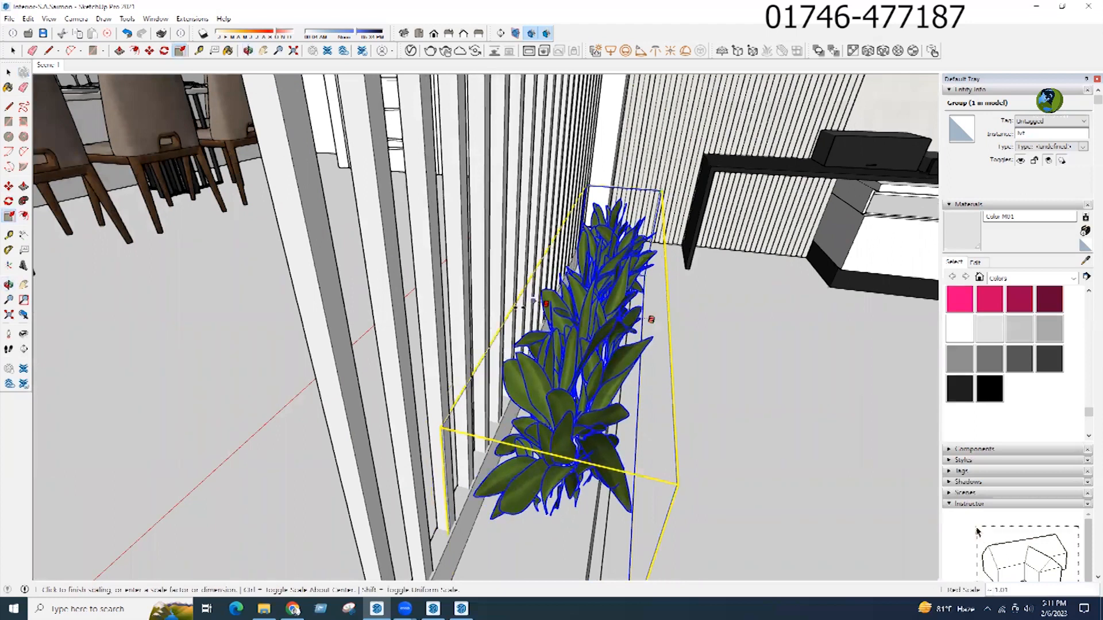
scroll(535, 308, "up", 2)
scroll(505, 307, "up", 2)
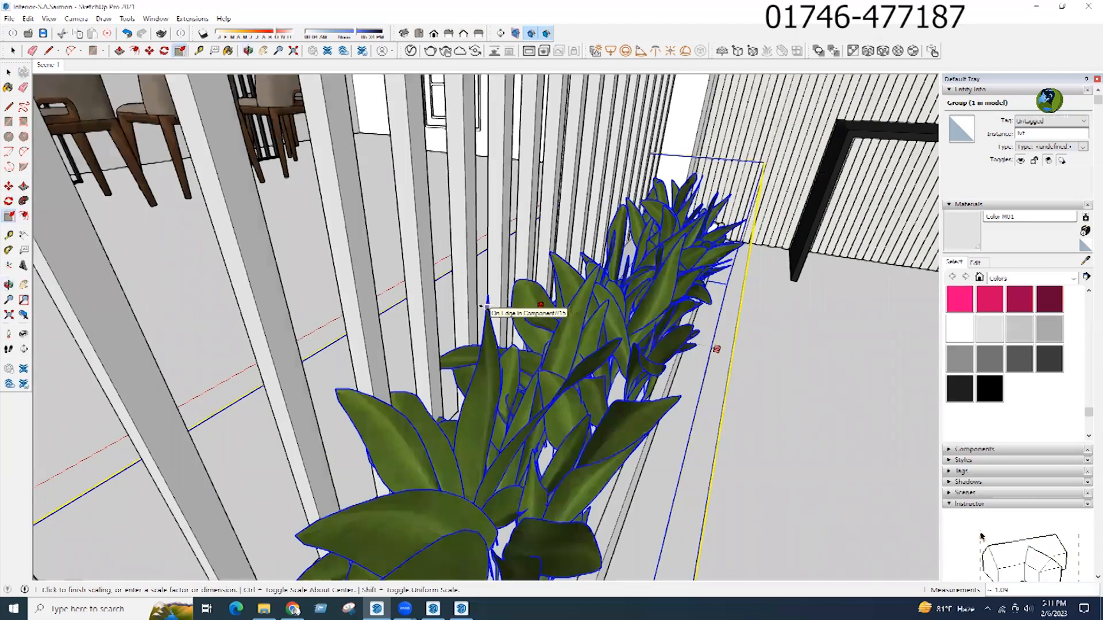
left_click(499, 405)
Step: Move the foliage group along the trough towards the TV wall
middle_click_drag(499, 404, 443, 402)
middle_click_drag(314, 396, 337, 428)
key("m")
left_click(588, 518)
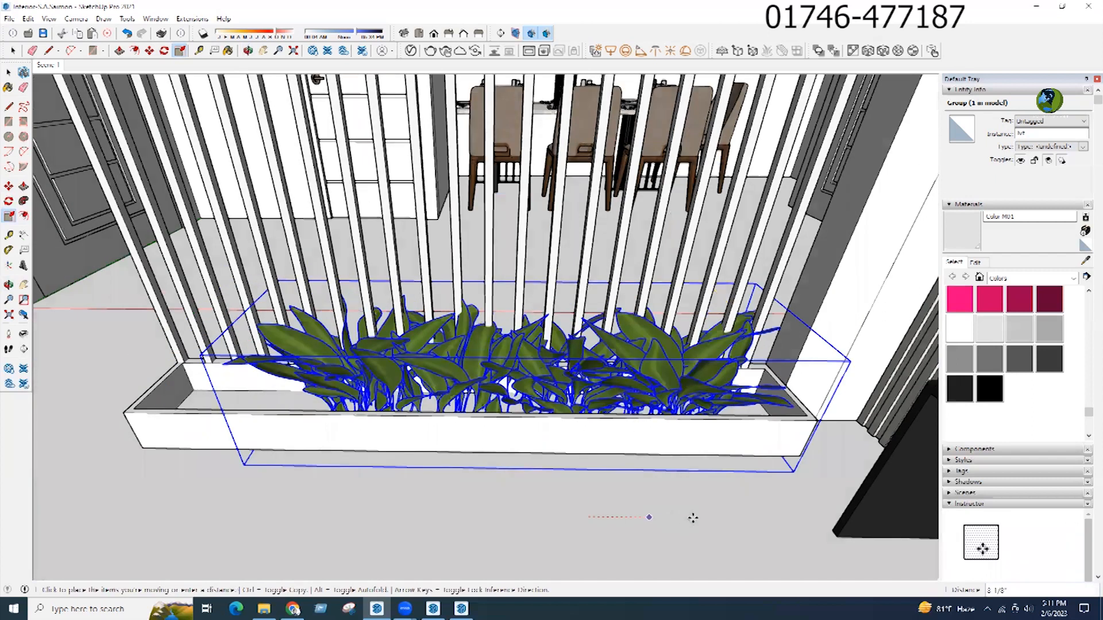
left_click(743, 517)
Step: Shorten the foliage group along the trough and copy it twice in a row towards the trough's open end
key("s")
left_click(340, 366)
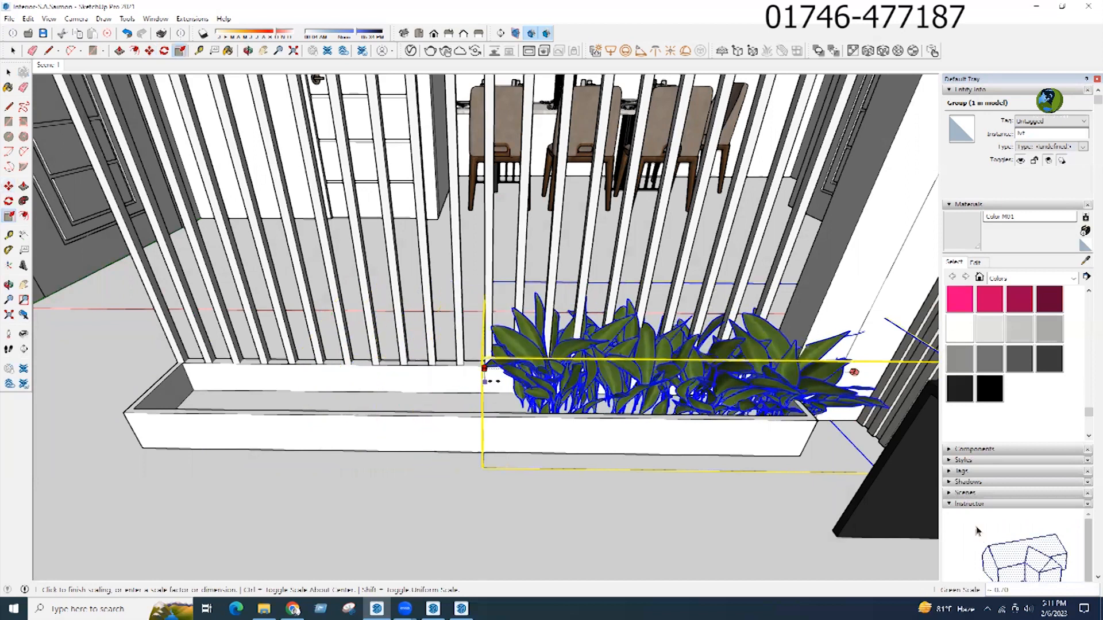
left_click(529, 376)
key("m")
left_click(699, 503)
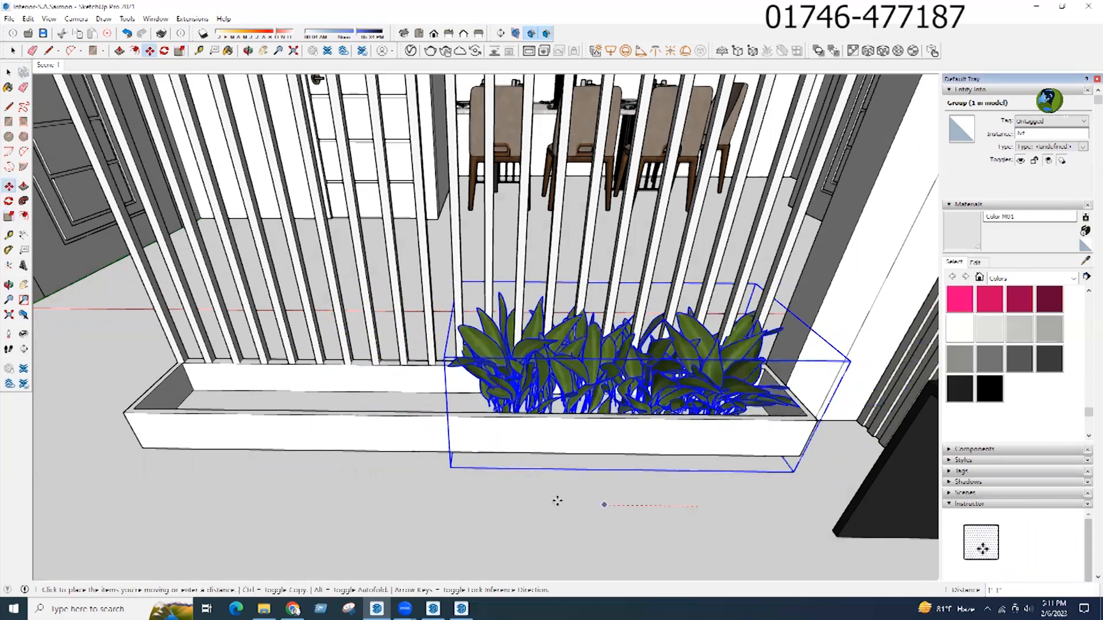
left_click(433, 504)
type("x2")
key("Return")
Step: Select the two copied foliage groups together and shift them slightly along the trough towards the TV wall
middle_click_drag(433, 504, 600, 375)
key("space")
left_click(602, 382, "shift")
key("m")
left_click(557, 496)
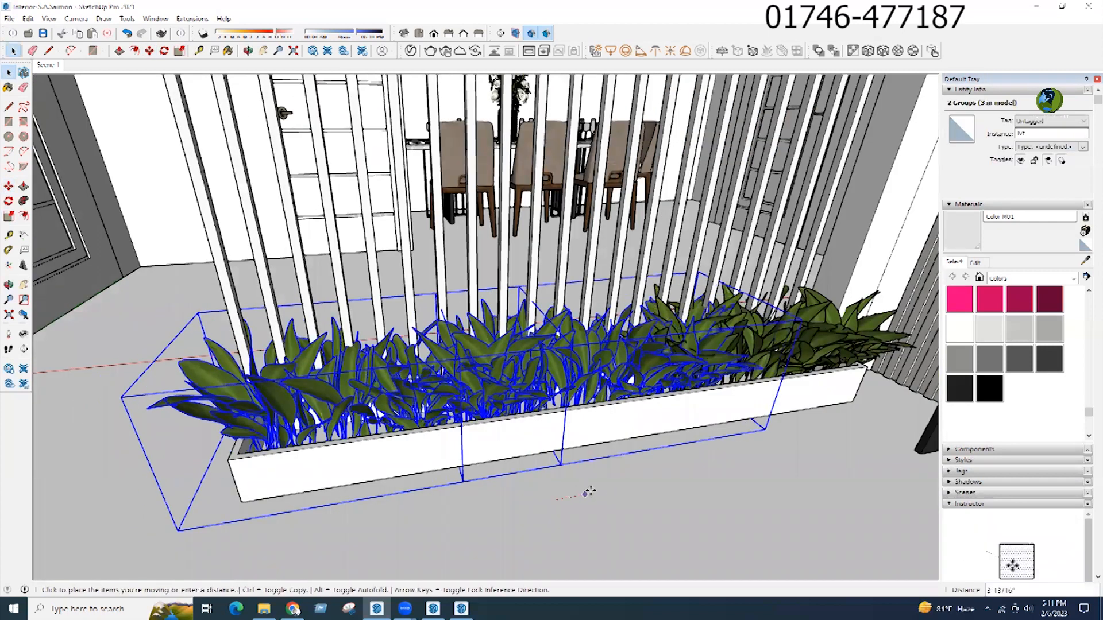
left_click(597, 490)
Step: Scale the outermost foliage group outward so its leaves fill the trough's open end
key("space")
middle_click_drag(287, 456, 488, 485)
left_click(391, 501)
key("s")
scroll(355, 441, "up", 3)
middle_click_drag(355, 441, 391, 397)
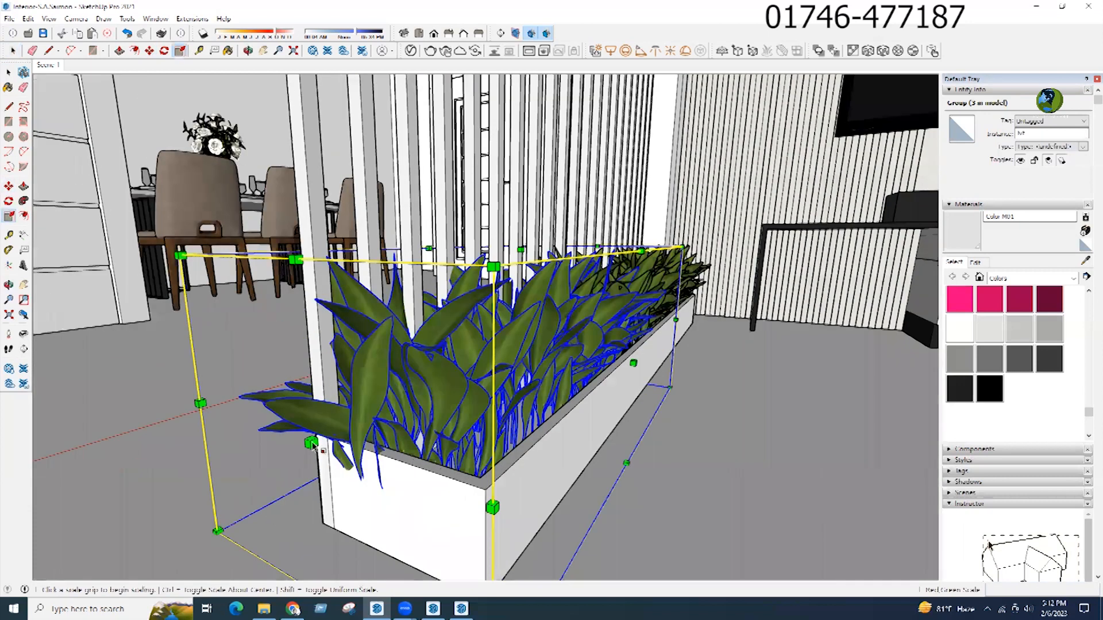
left_click(312, 443)
middle_click_drag(401, 499, 506, 555)
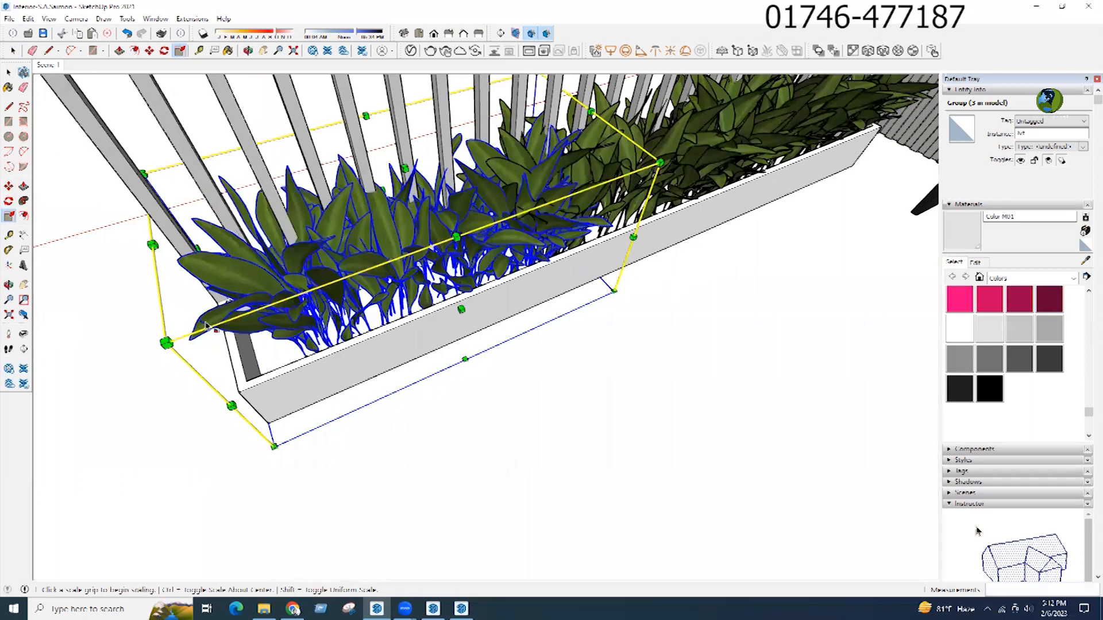
left_click(161, 336)
key("space")
Step: Review the planted trough from several sides and from above, checking the foliage coverage along its length
middle_click_drag(339, 416, 350, 445)
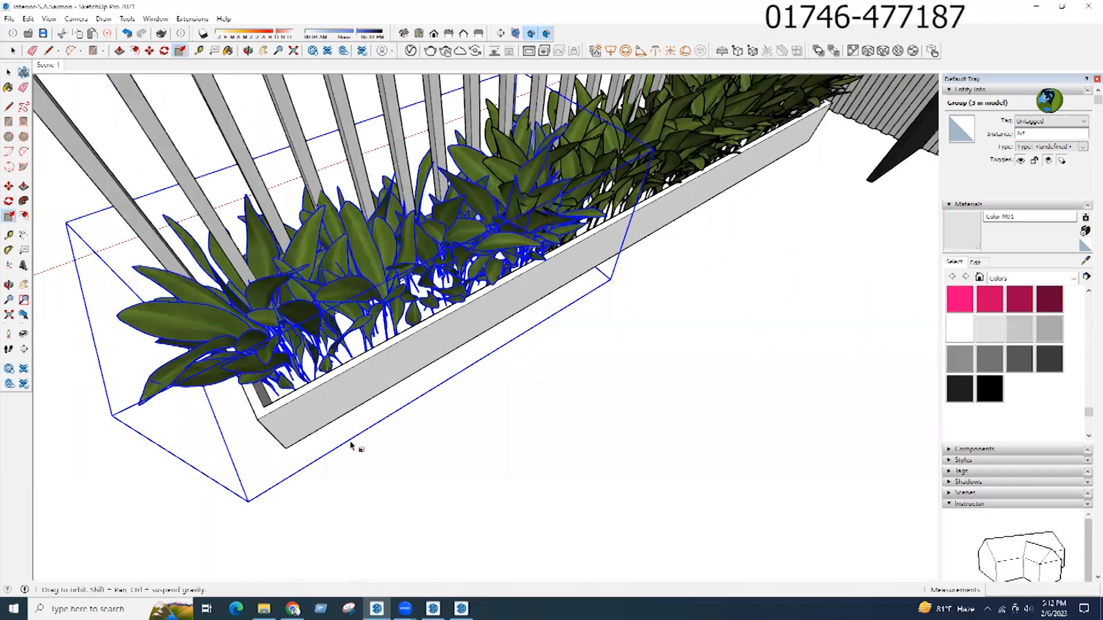
scroll(350, 445, "down", 2)
middle_click_drag(253, 376, 201, 399)
left_click(626, 385)
scroll(396, 253, "up", 2)
middle_click_drag(468, 249, 749, 171)
scroll(580, 272, "up", 3)
middle_click_drag(580, 271, 708, 263)
scroll(506, 402, "down", 3)
mouse_move(504, 425)
middle_mouse_down()
mouse_move(274, 409)
mouse_move(215, 451)
middle_mouse_up()
mouse_move(494, 445)
middle_mouse_down()
mouse_move(632, 411)
mouse_move(810, 458)
mouse_move(697, 546)
mouse_move(494, 551)
middle_mouse_up()
middle_click_drag(580, 379, 413, 494)
scroll(506, 310, "down", 5)
scroll(506, 322, "down", 2)
middle_click_drag(508, 374, 429, 205)
scroll(429, 205, "up", 4)
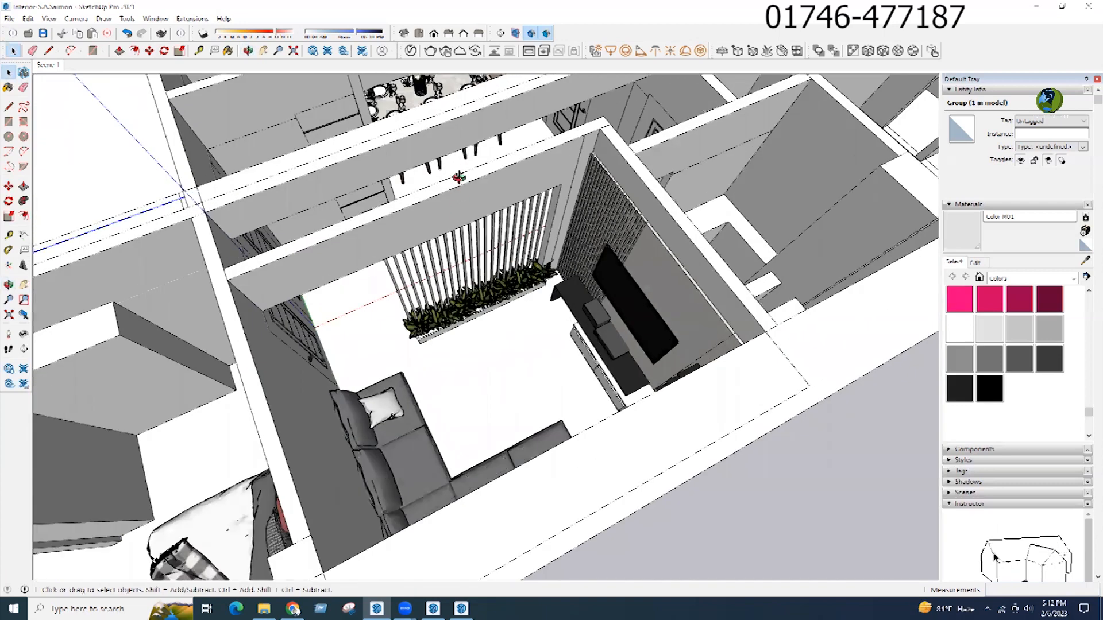
Step: Stretch the L-shaped sofa slightly towards the curtains
mouse_move(320, 91)
middle_mouse_down()
mouse_move(424, 164)
mouse_move(293, 214)
mouse_move(386, 330)
mouse_move(601, 275)
mouse_move(516, 248)
mouse_move(417, 274)
mouse_move(292, 404)
middle_mouse_up()
scroll(292, 403, "up", 3)
mouse_move(497, 380)
middle_mouse_down()
mouse_move(572, 400)
mouse_move(513, 335)
middle_mouse_up()
scroll(512, 335, "down", 3)
mouse_move(617, 529)
middle_mouse_down()
mouse_move(592, 514)
mouse_move(631, 486)
mouse_move(627, 458)
mouse_move(712, 457)
mouse_move(684, 405)
mouse_move(639, 363)
middle_mouse_up()
scroll(713, 456, "up", 2)
scroll(703, 425, "up", 2)
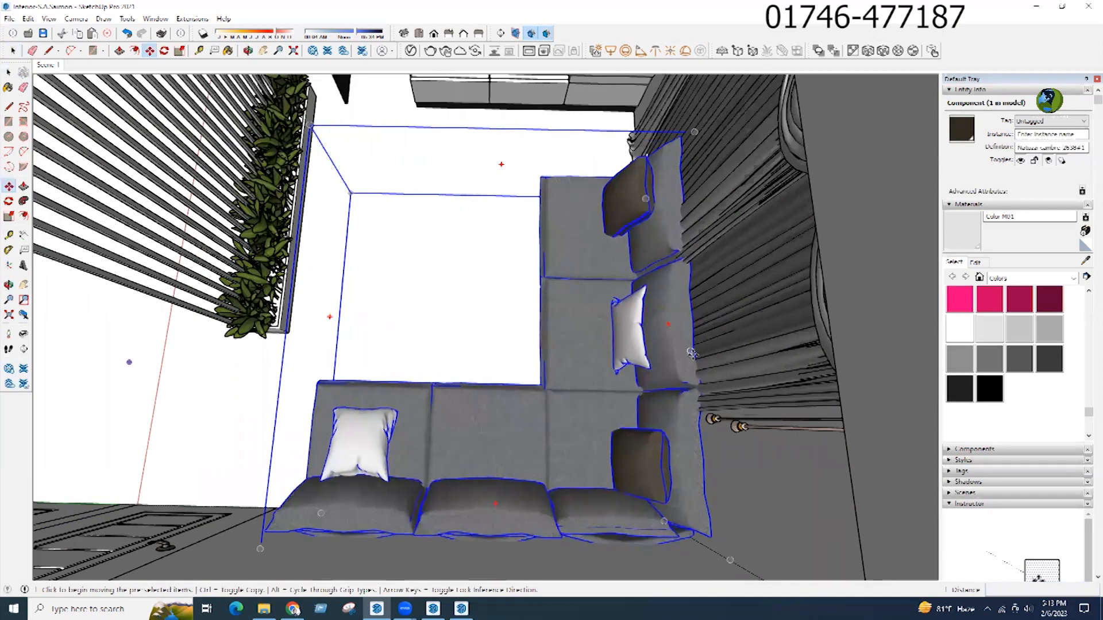
key("s")
left_click(687, 344)
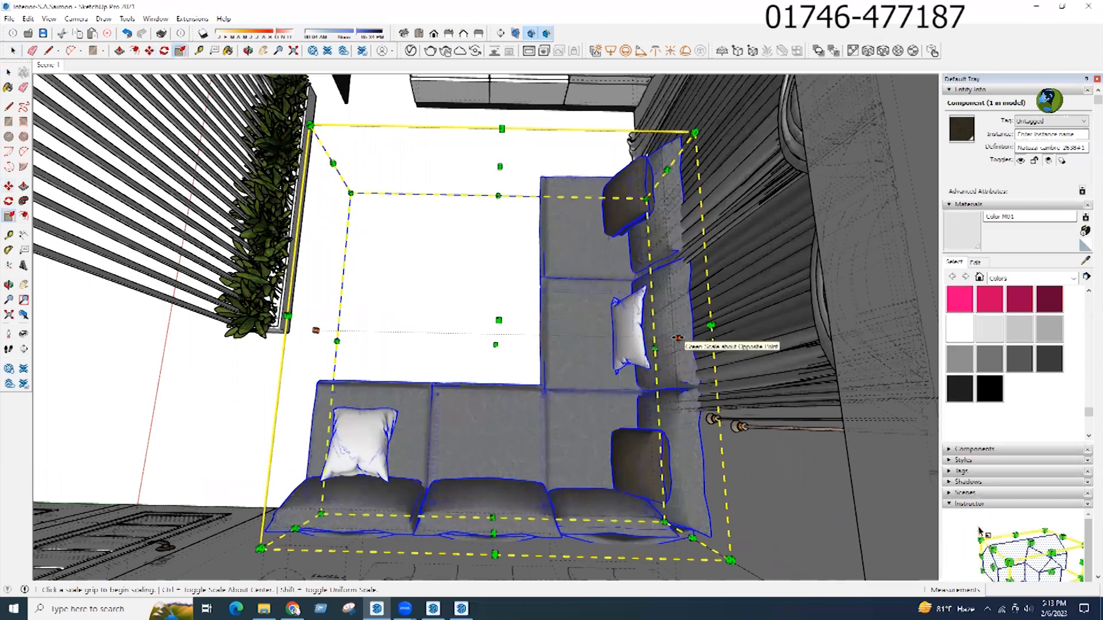
left_click(701, 325)
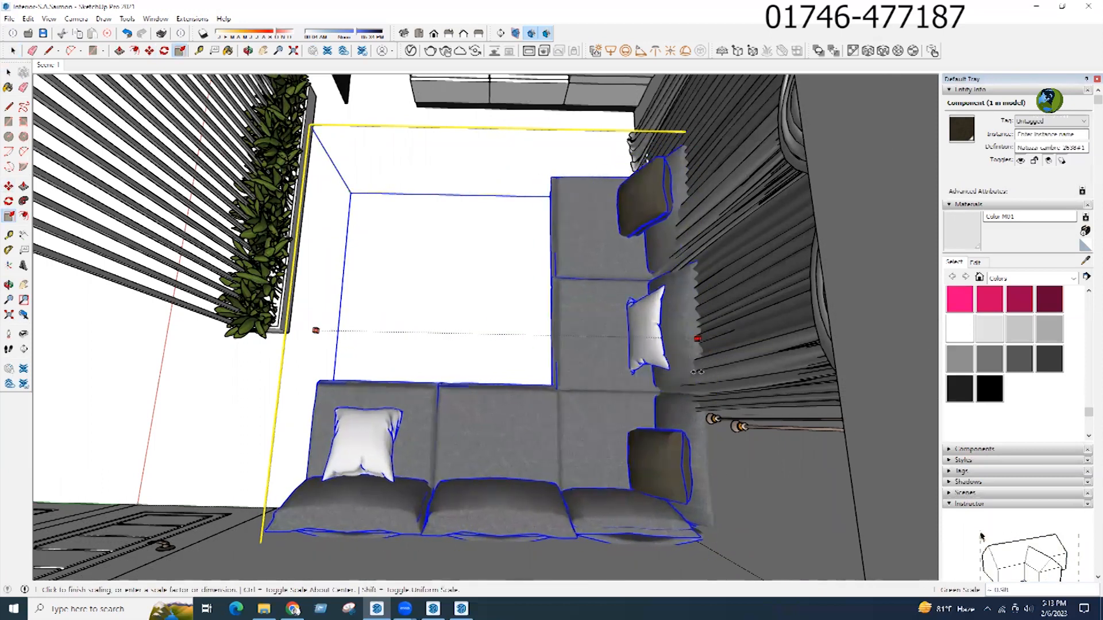
key("space")
Step: Examine the living room from above and around, checking the sofa, TV wall and planted partition together
scroll(527, 392, "down", 6)
left_click(873, 256)
middle_click_drag(389, 354, 530, 335)
scroll(530, 335, "up", 4)
scroll(594, 371, "down", 3)
middle_click_drag(594, 371, 876, 237)
scroll(522, 148, "up", 3)
middle_click_drag(523, 147, 691, 260)
scroll(514, 392, "down", 5)
middle_click_drag(514, 393, 43, 392)
middle_click_drag(399, 426, 445, 452)
scroll(386, 379, "up", 4)
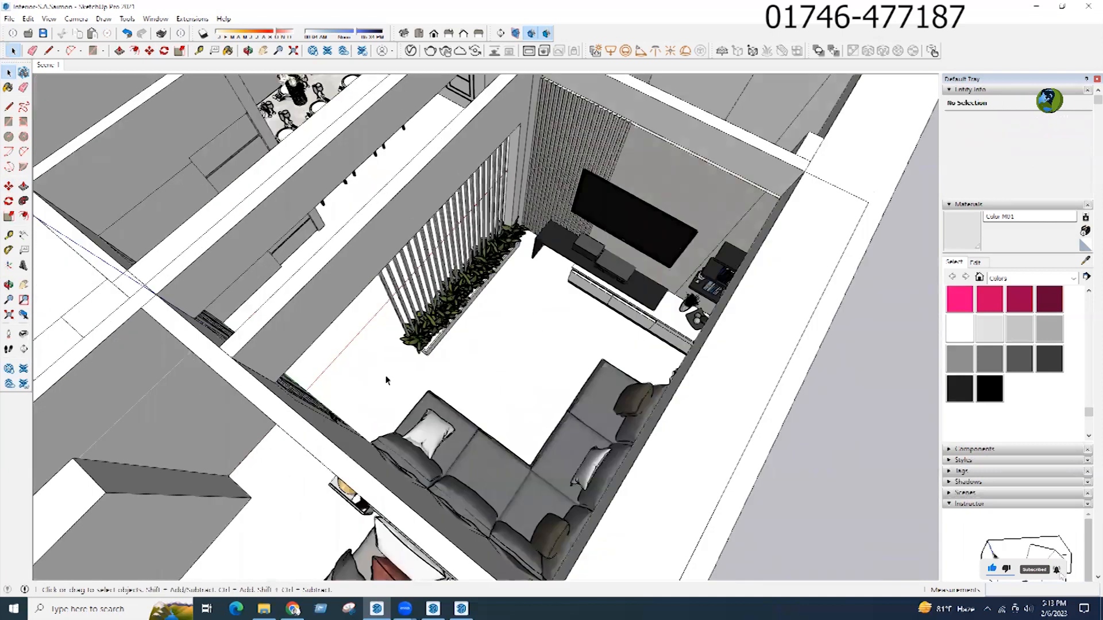
middle_click_drag(399, 353, 466, 435)
middle_click_drag(562, 115, 590, 187)
scroll(590, 186, "down", 4)
middle_click_drag(374, 209, 573, 97)
scroll(572, 96, "up", 4)
middle_click_drag(291, 461, 276, 347)
middle_click_drag(451, 348, 428, 385)
middle_click_drag(360, 142, 346, 140)
middle_click_drag(538, 492, 538, 492)
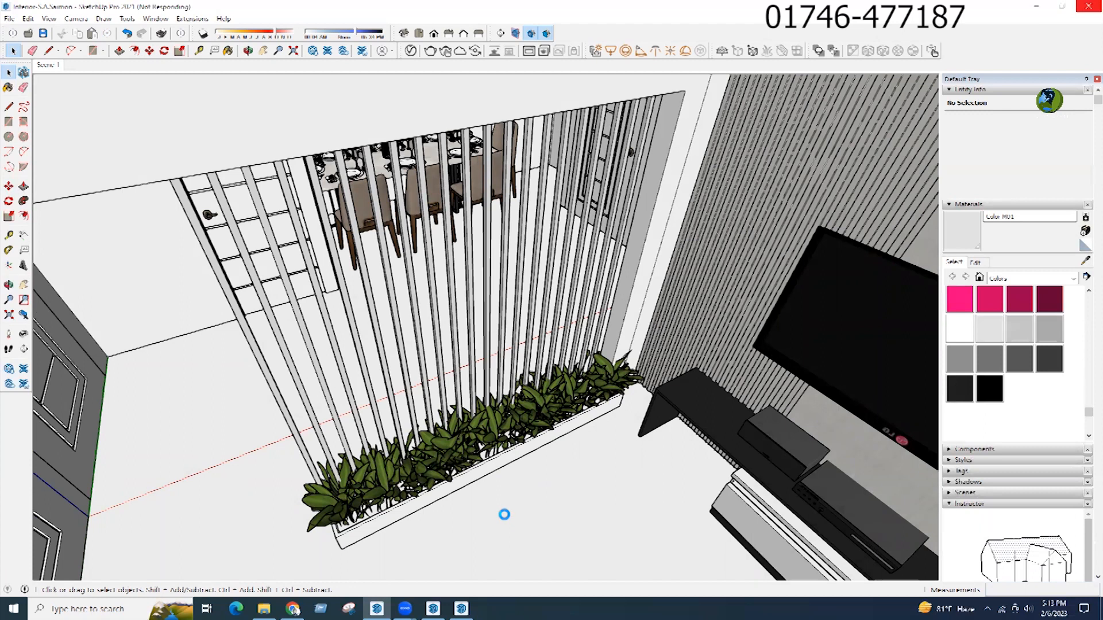
middle_click_drag(264, 134, 341, 164)
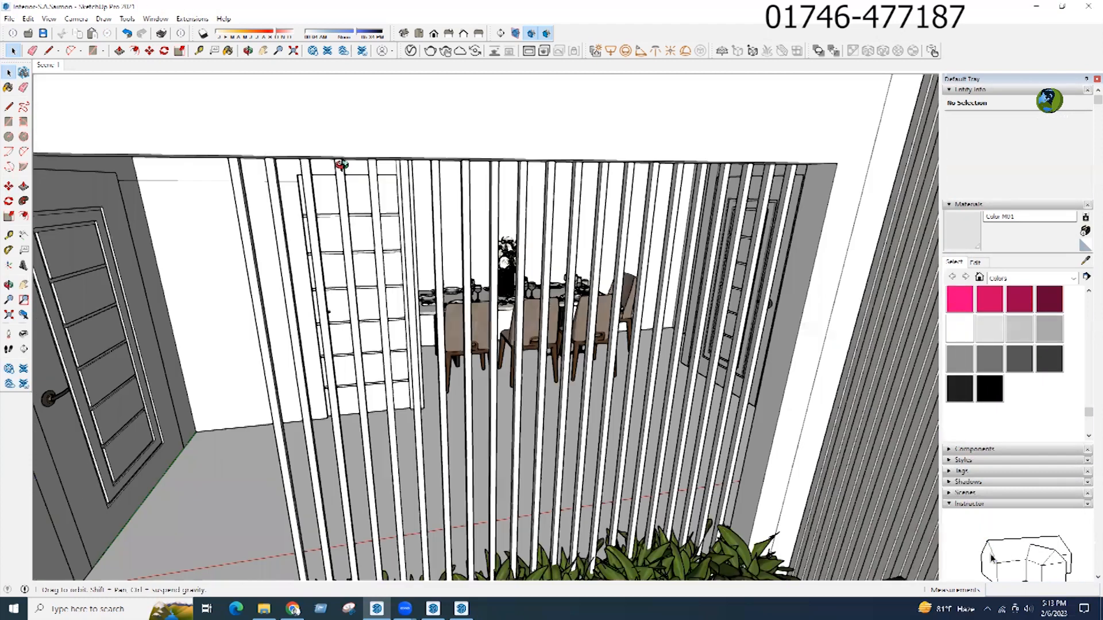
Step: Frame the planted partition head-on from inside the living room, with the doors and dining area visible beyond
left_click(47, 64)
left_click(76, 18)
left_click(137, 185)
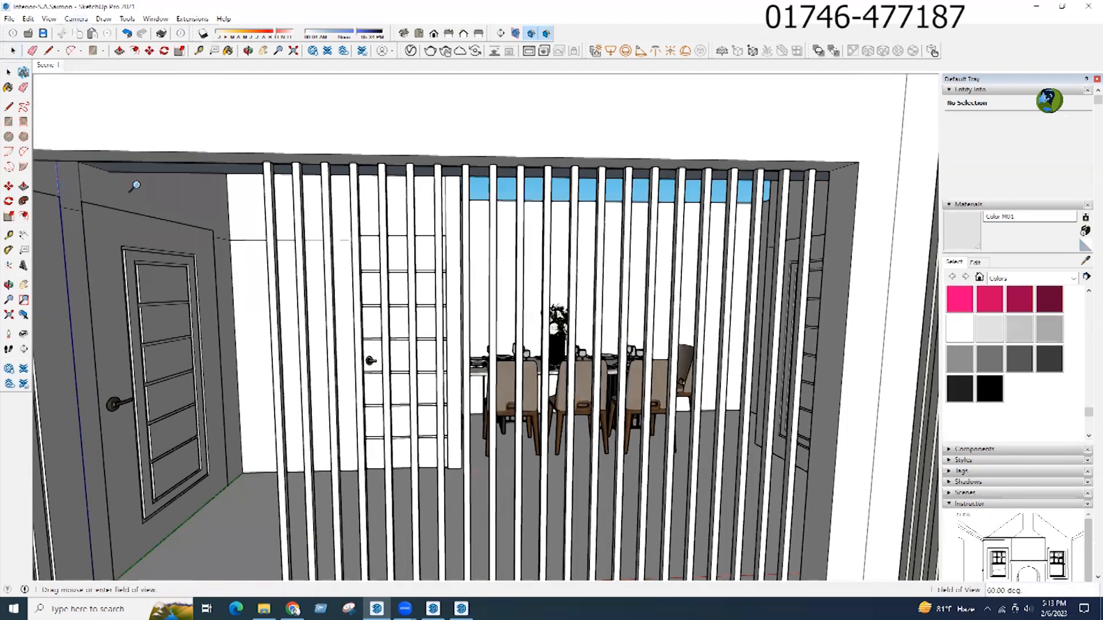
left_click(8, 73)
middle_click_drag(519, 270, 513, 254)
key("w")
left_click_drag(476, 316, 474, 359)
key("h")
left_click_drag(555, 270, 579, 197)
left_click_drag(558, 310, 566, 270)
middle_click_drag(566, 271, 554, 248)
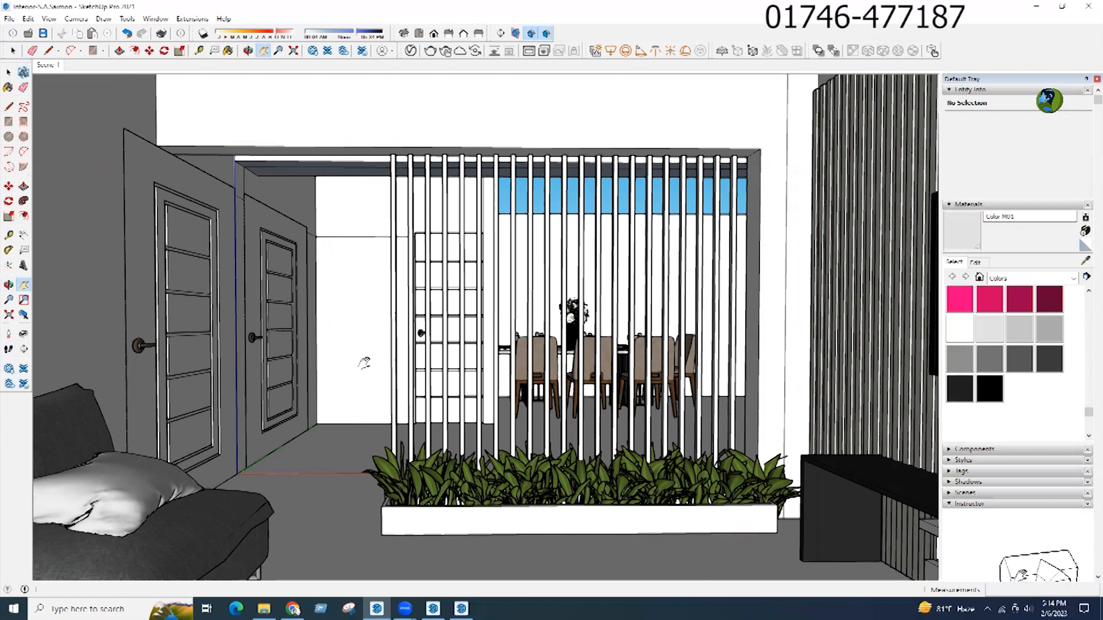
Step: Save a new scene framing the sofa, planted slat partition and TV wall together from farther back in the living room
left_click(9, 349)
left_click_drag(570, 363, 571, 372)
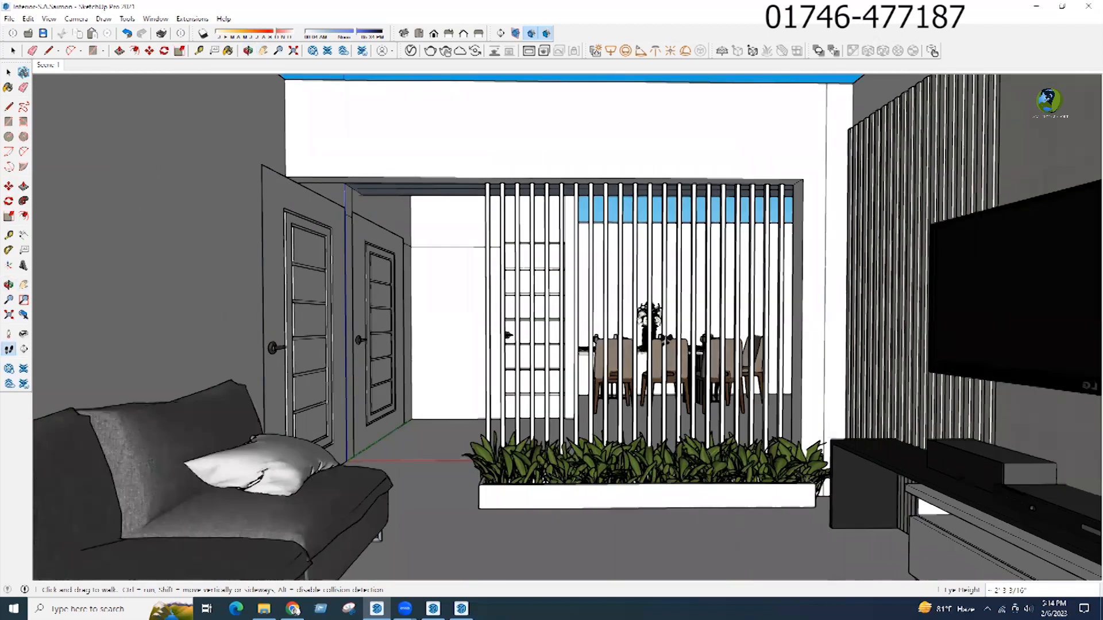
key("h")
key("o")
mouse_move(571, 173)
left_mouse_down()
mouse_move(584, 179)
mouse_move(574, 181)
left_mouse_up()
key("h")
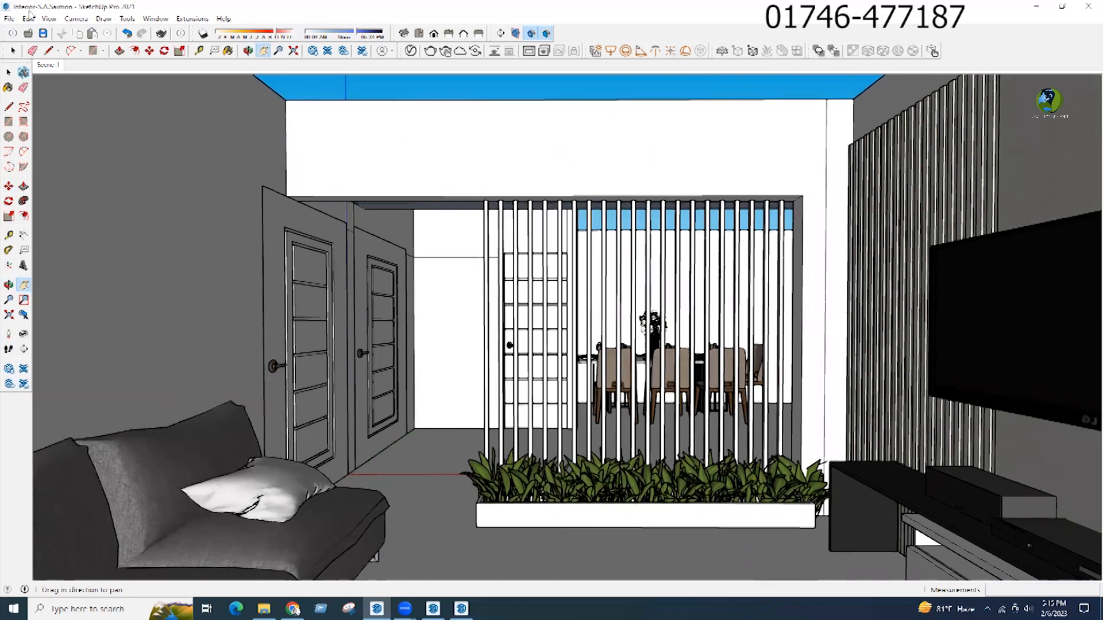
right_click(50, 65)
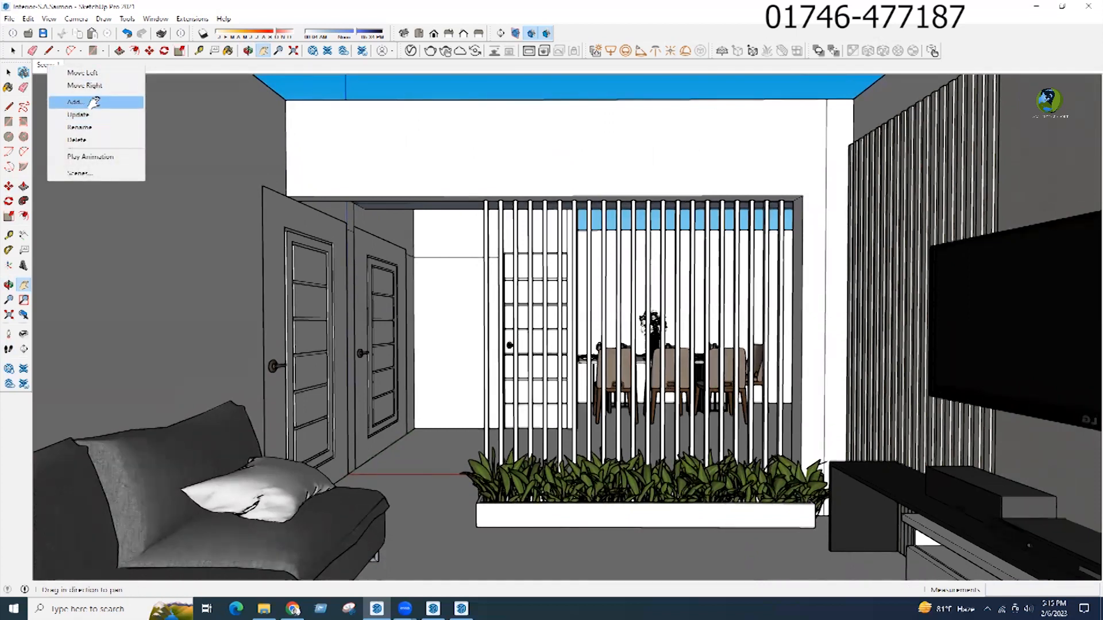
left_click(74, 102)
key("space")
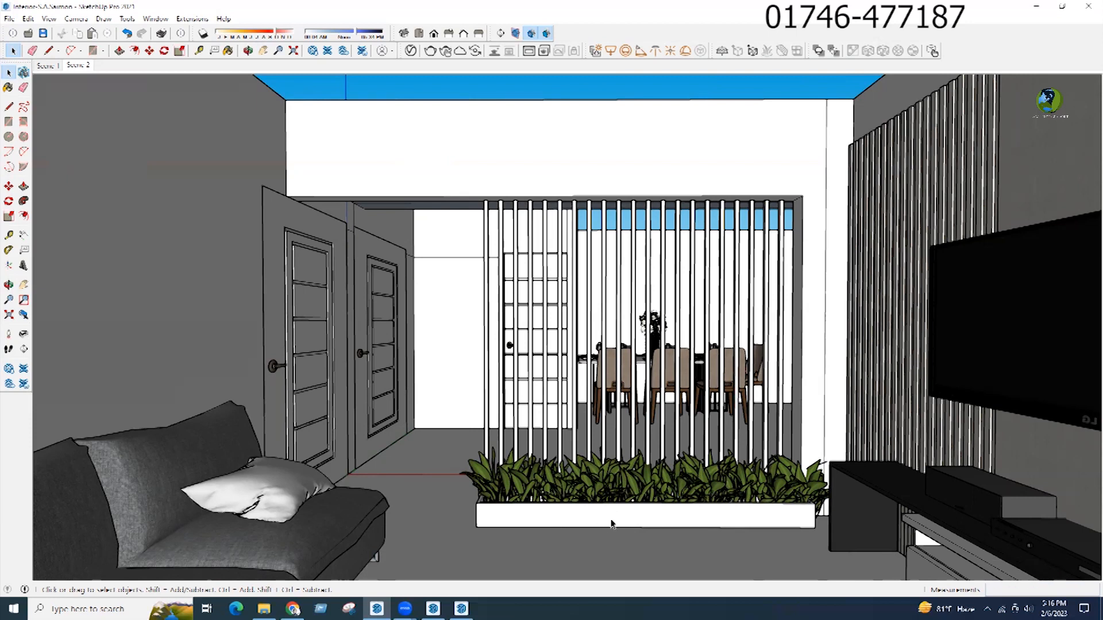
Step: Raise the top rim of the planting trough with Push/Pull to make the trough taller
key("t")
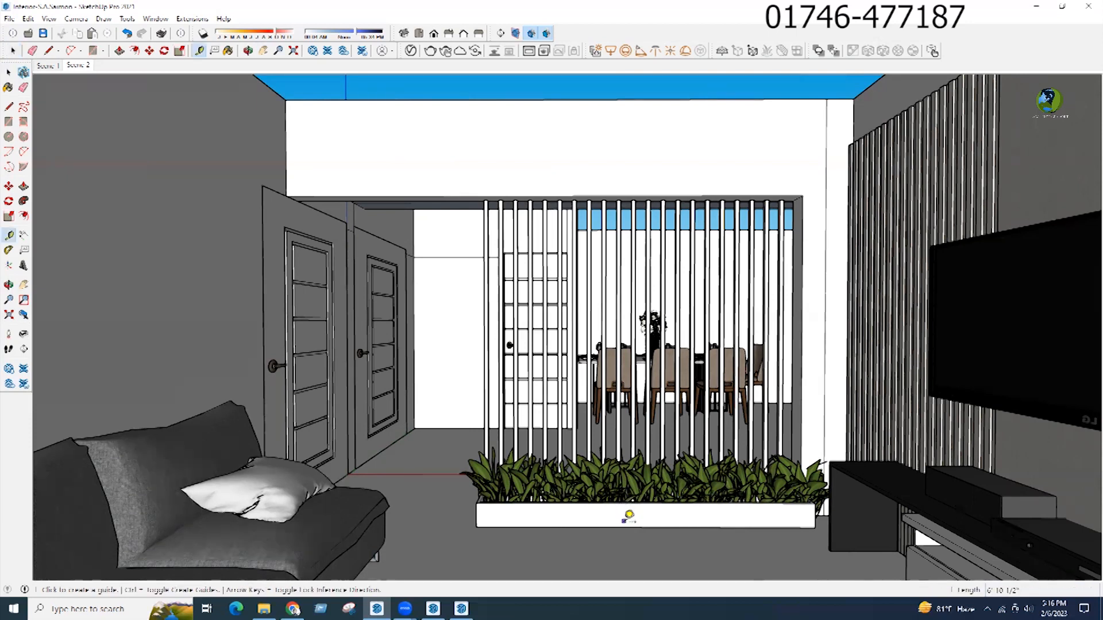
scroll(627, 509, "up", 1)
scroll(627, 509, "up", 2)
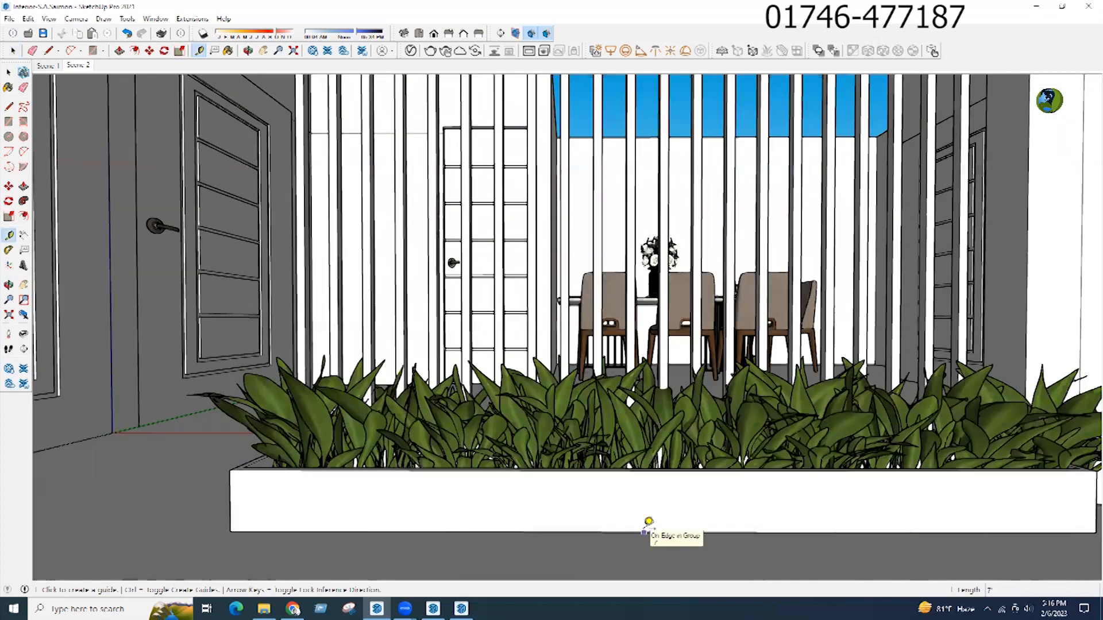
left_click(644, 531)
key("space")
middle_click_drag(643, 475, 537, 561)
middle_click_drag(604, 548, 648, 505)
double_click(618, 506)
key("p")
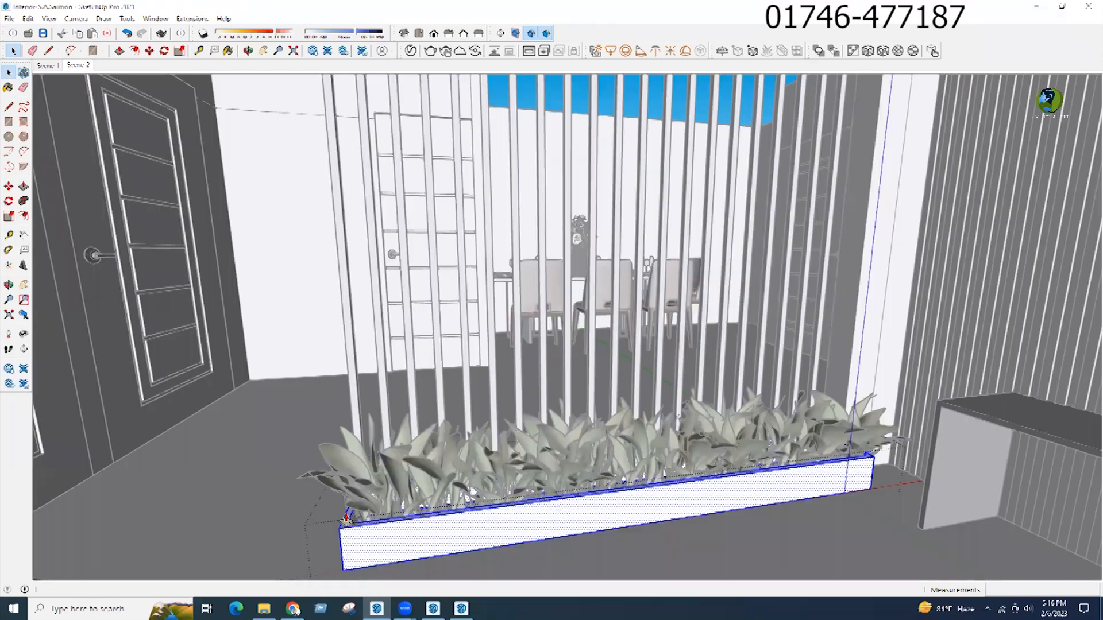
scroll(347, 521, "up", 2)
left_click(347, 503)
left_click(347, 501)
Step: Move all the plant clumps in the trough up by 4 inches and review them in Scene 2
key("space")
left_click(446, 436)
left_click(457, 437)
left_click(775, 407, "shift")
left_click(866, 388, "shift")
left_click(964, 395, "shift")
left_click(804, 405, "shift")
key("m")
left_click(779, 499)
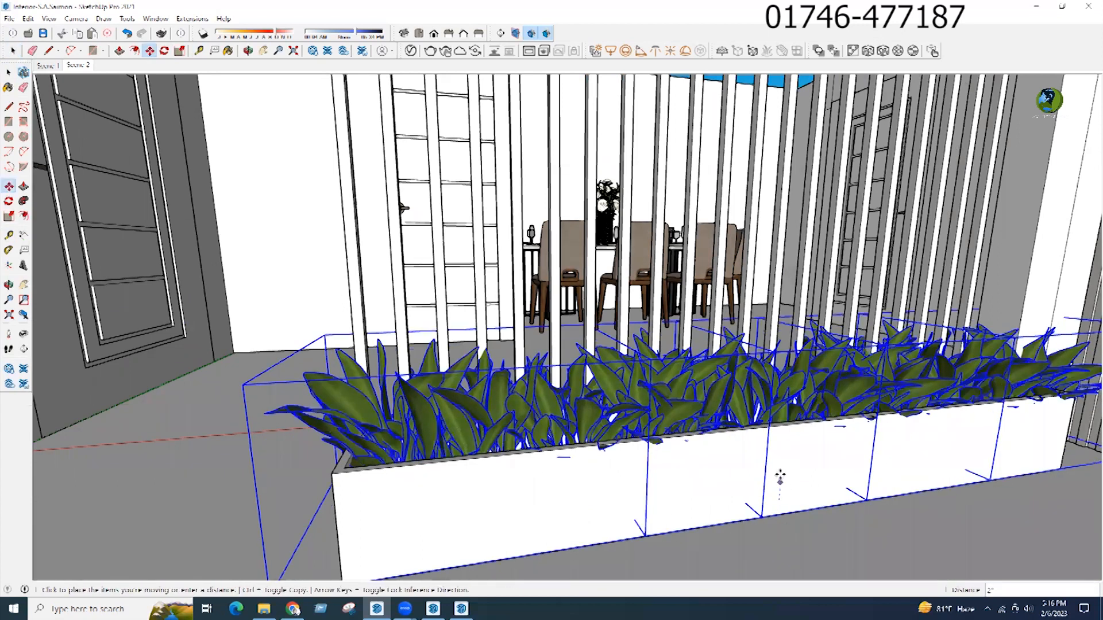
type("4")
key("Return")
key("space")
scroll(472, 343, "down", 5)
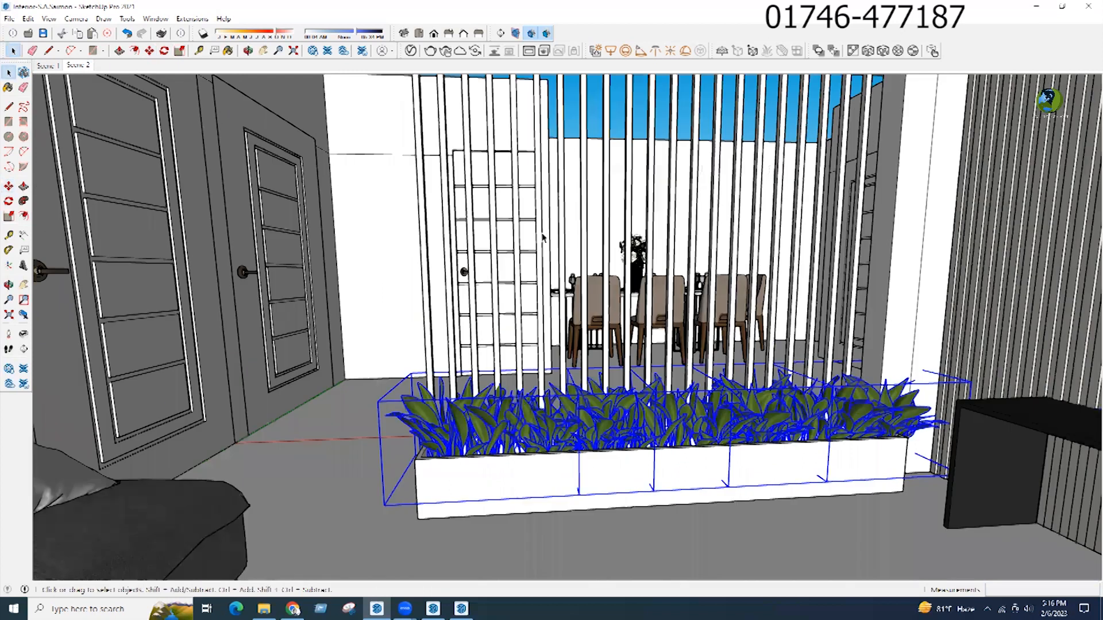
left_click(78, 65)
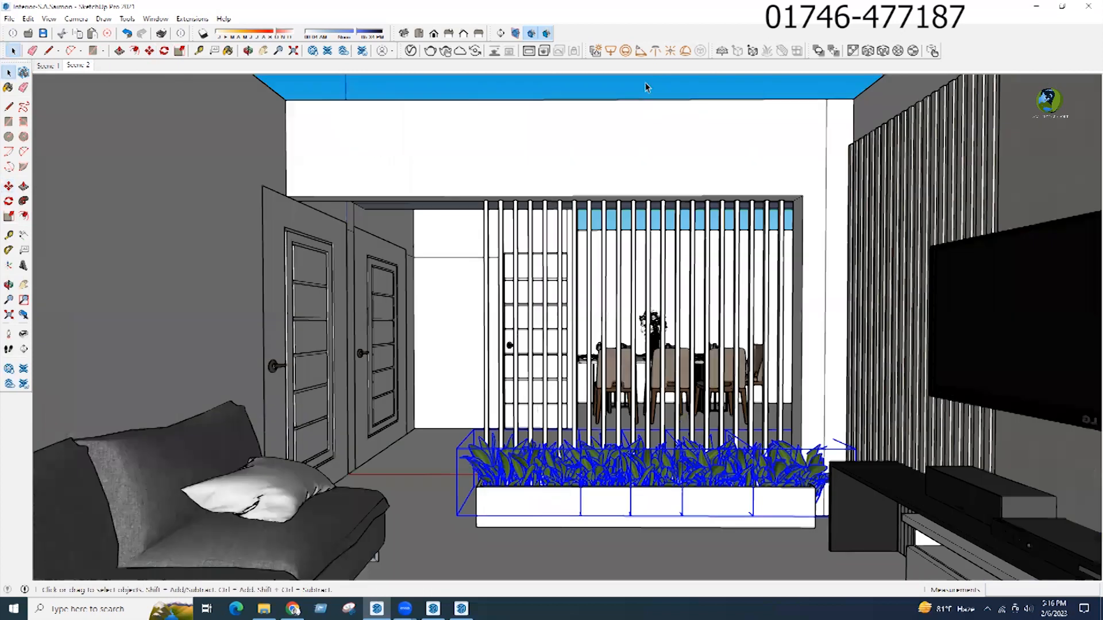
left_click(645, 85)
Step: Extend the end of the planting trough nearest the TV wall until it meets the TV unit
scroll(813, 498, "up", 5)
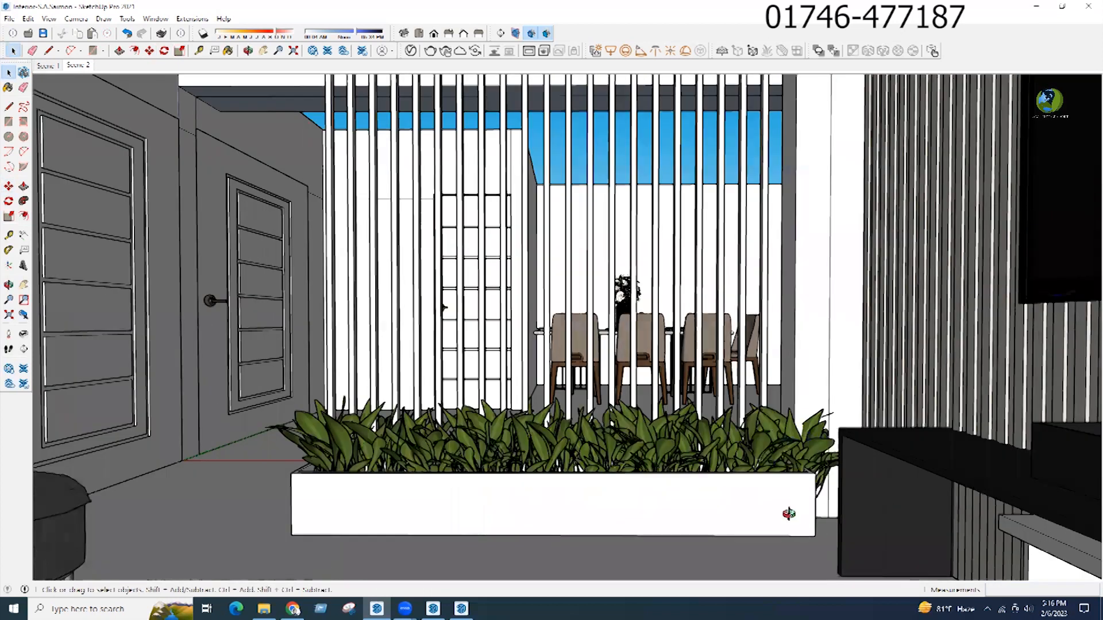
middle_click_drag(787, 513, 768, 596)
middle_click_drag(773, 546, 679, 553)
double_click(679, 553)
key("p")
left_click(684, 556)
middle_click_drag(762, 580, 891, 578)
left_click(867, 377)
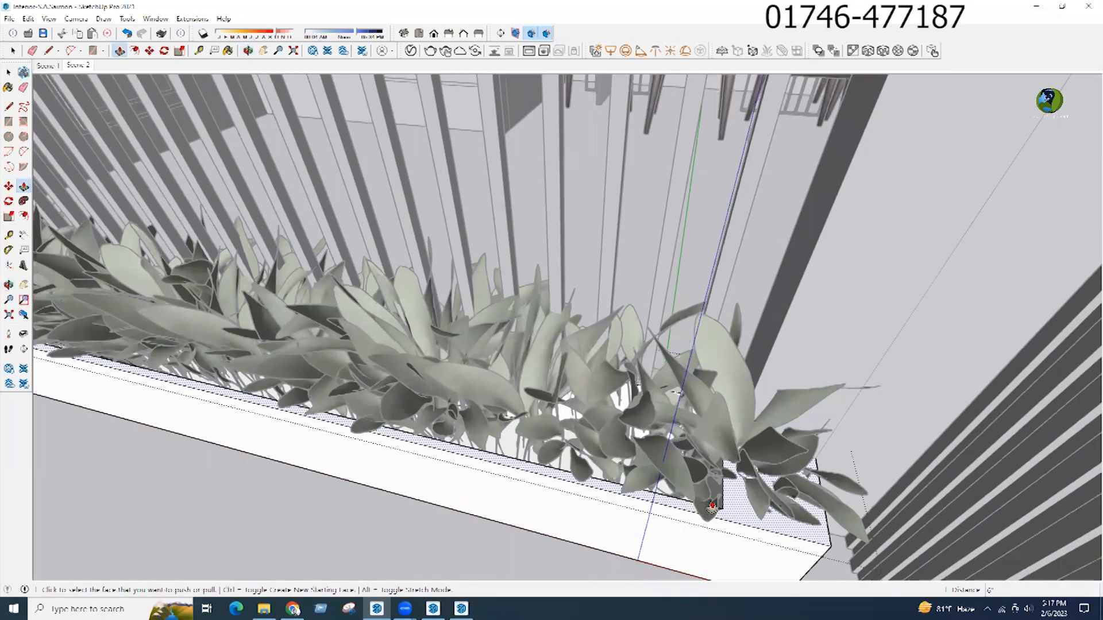
Step: Push the end face of the trough's inner recess towards the TV wall, leaving only a narrow rim at that end
scroll(712, 505, "up", 3)
left_click(832, 528)
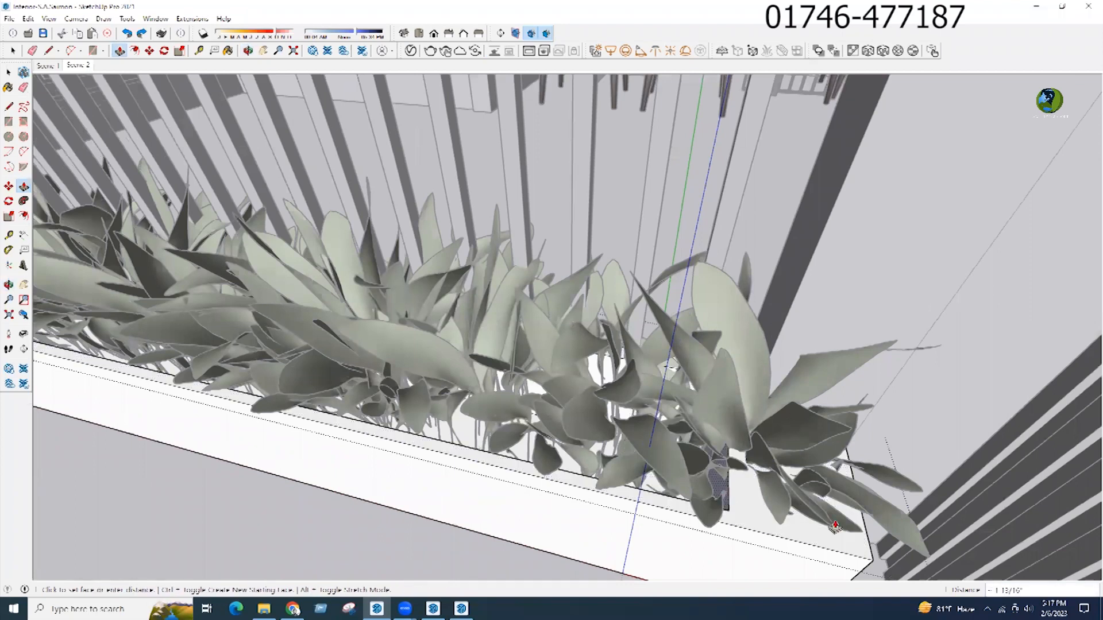
scroll(833, 543, "up", 3)
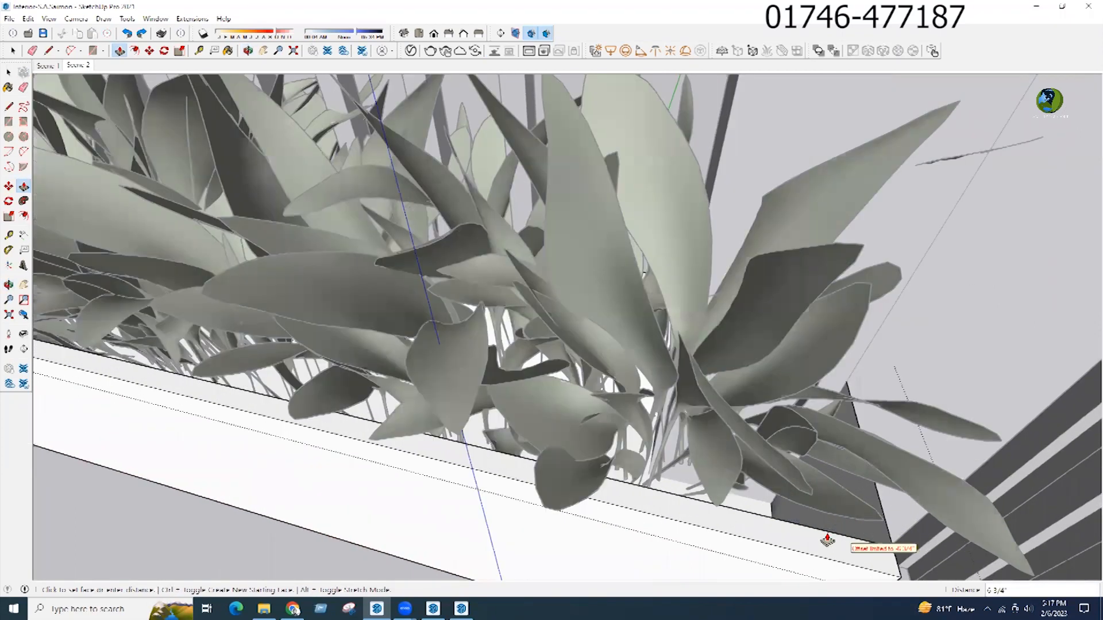
middle_click_drag(812, 537, 872, 505)
key("space")
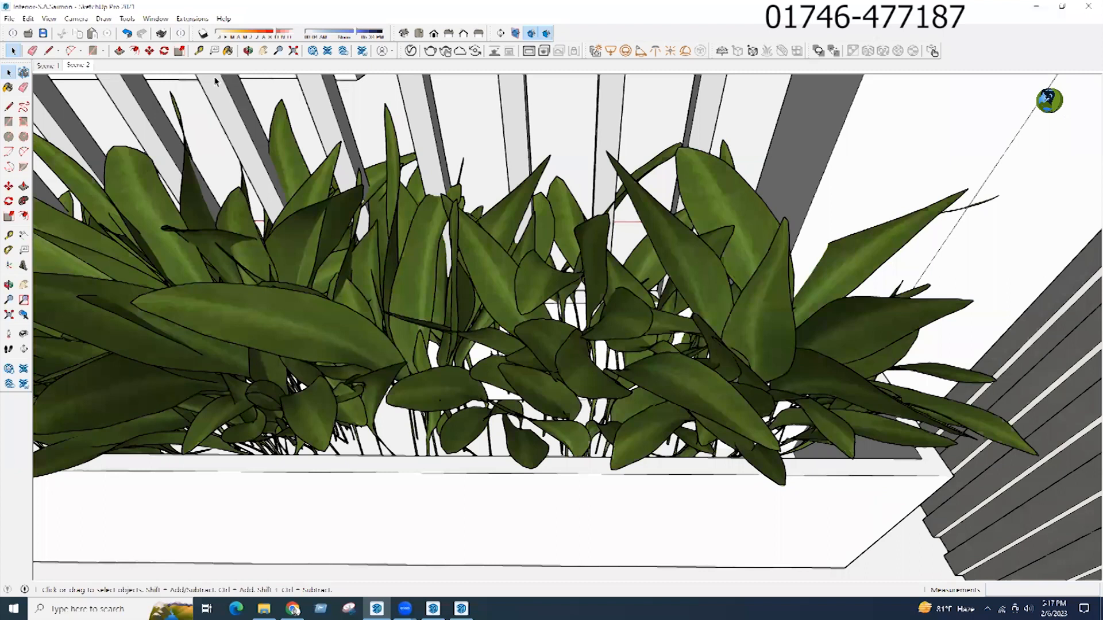
middle_click_drag(216, 81, 286, 223)
scroll(521, 402, "down", 5)
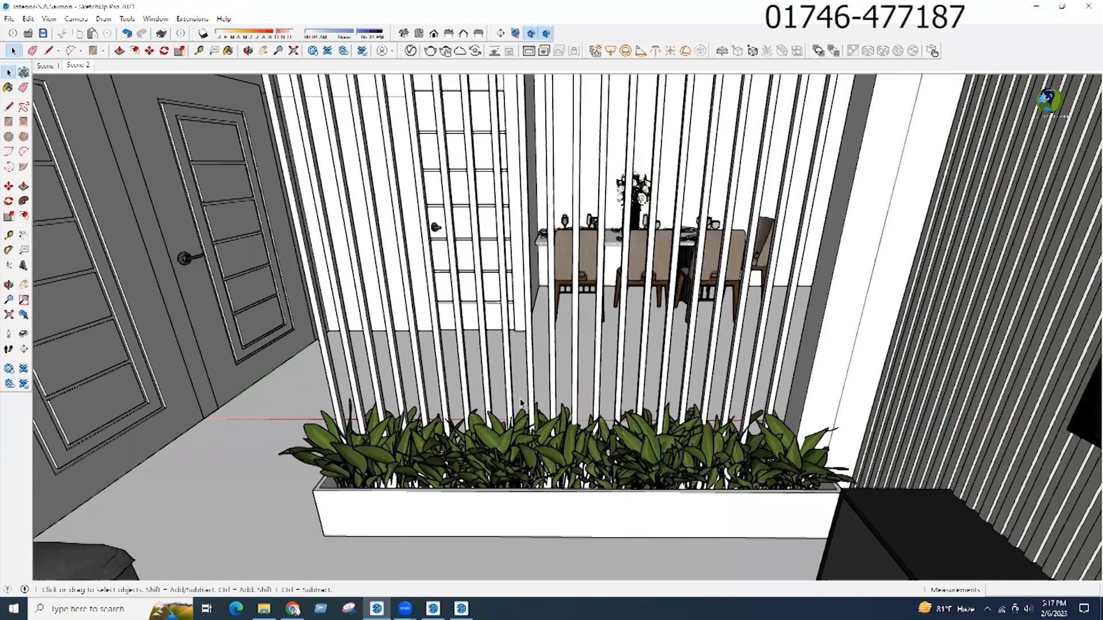
Step: From the Scene 2 view, delete the stray vertical edge on the white wall beside the partition opening
left_click(78, 66)
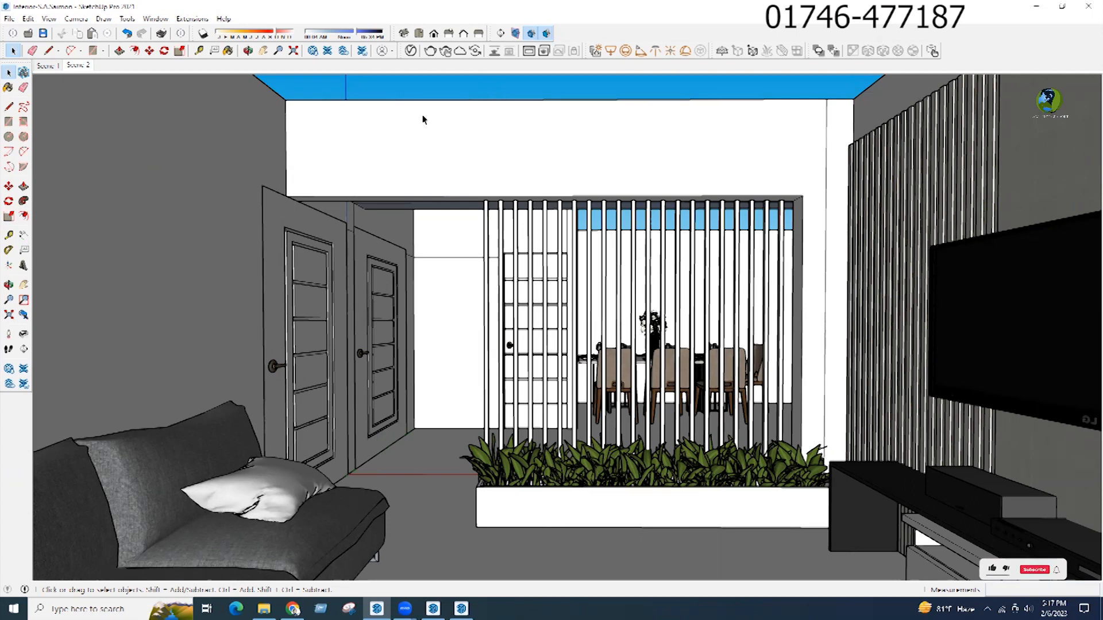
triple_click(671, 164)
left_click(827, 176)
key("Delete")
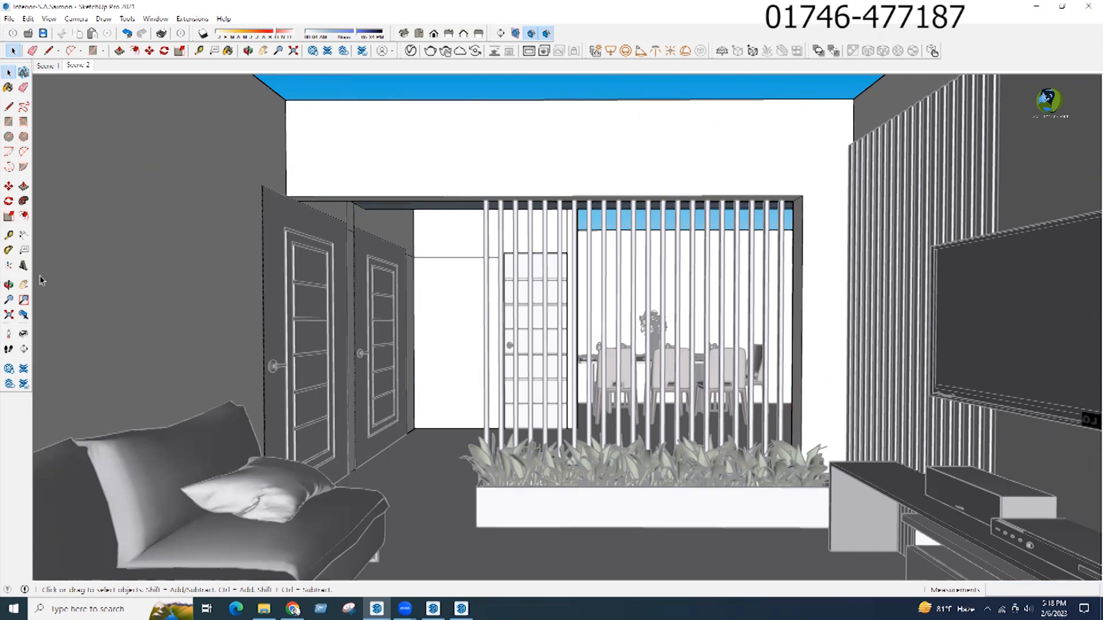
left_click(394, 89)
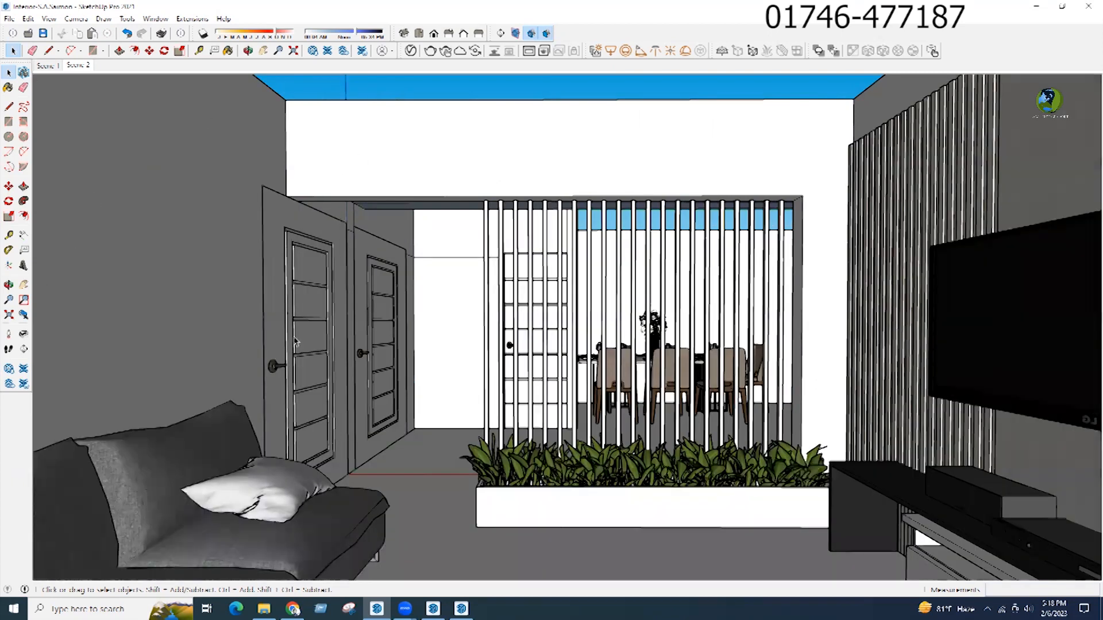